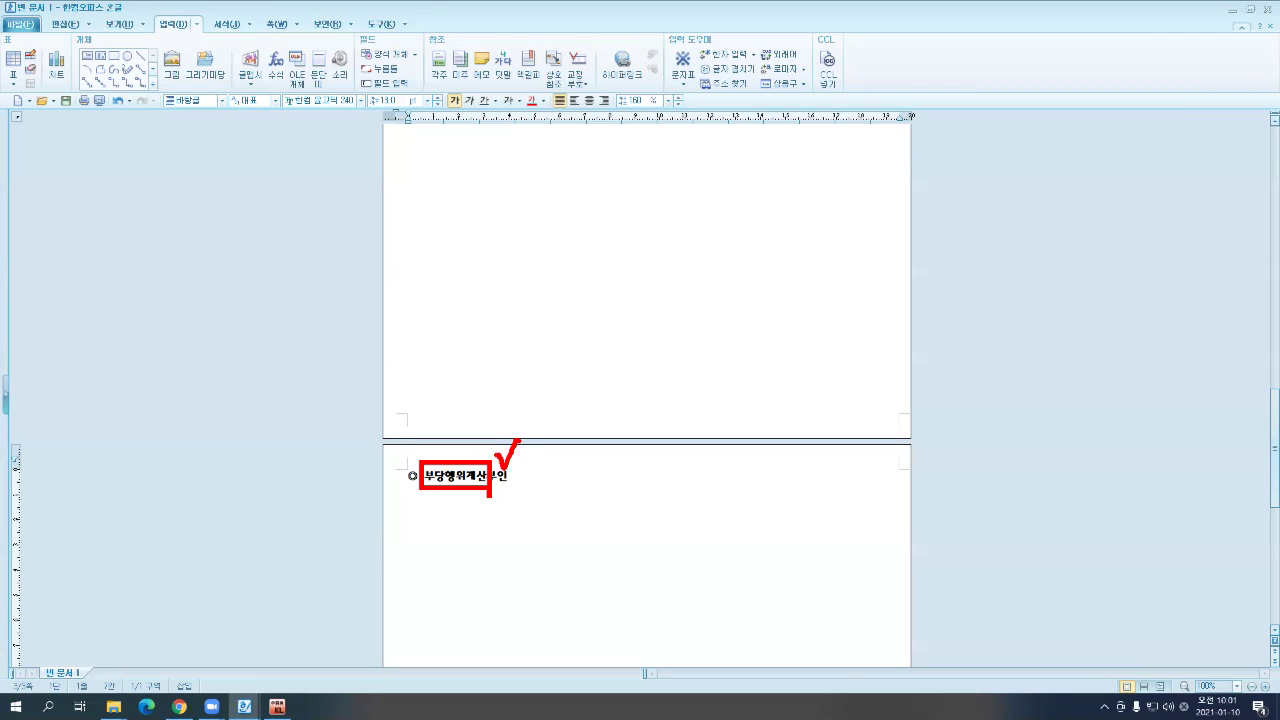
- Insert the circled number characters ① and ② on a new line below the heading 부당행위계산부인
{"action": "key", "text": "Return"}
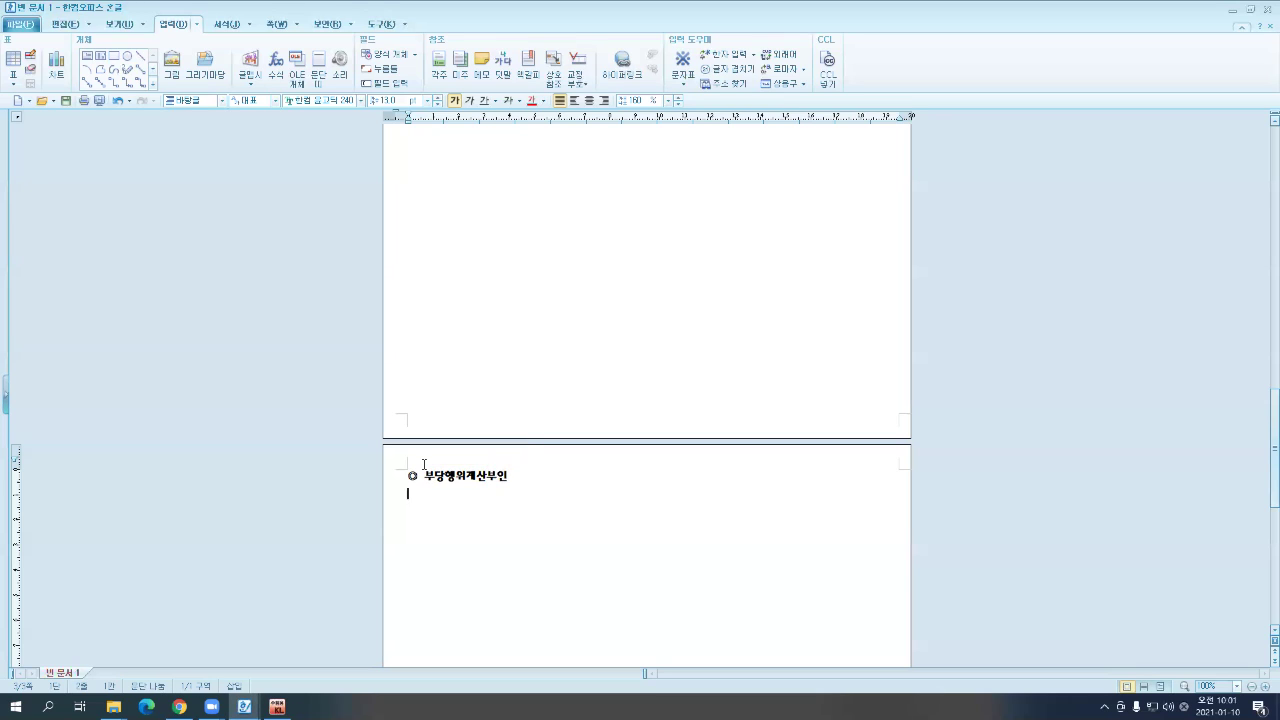
{"action": "key", "text": "ctrl+F10"}
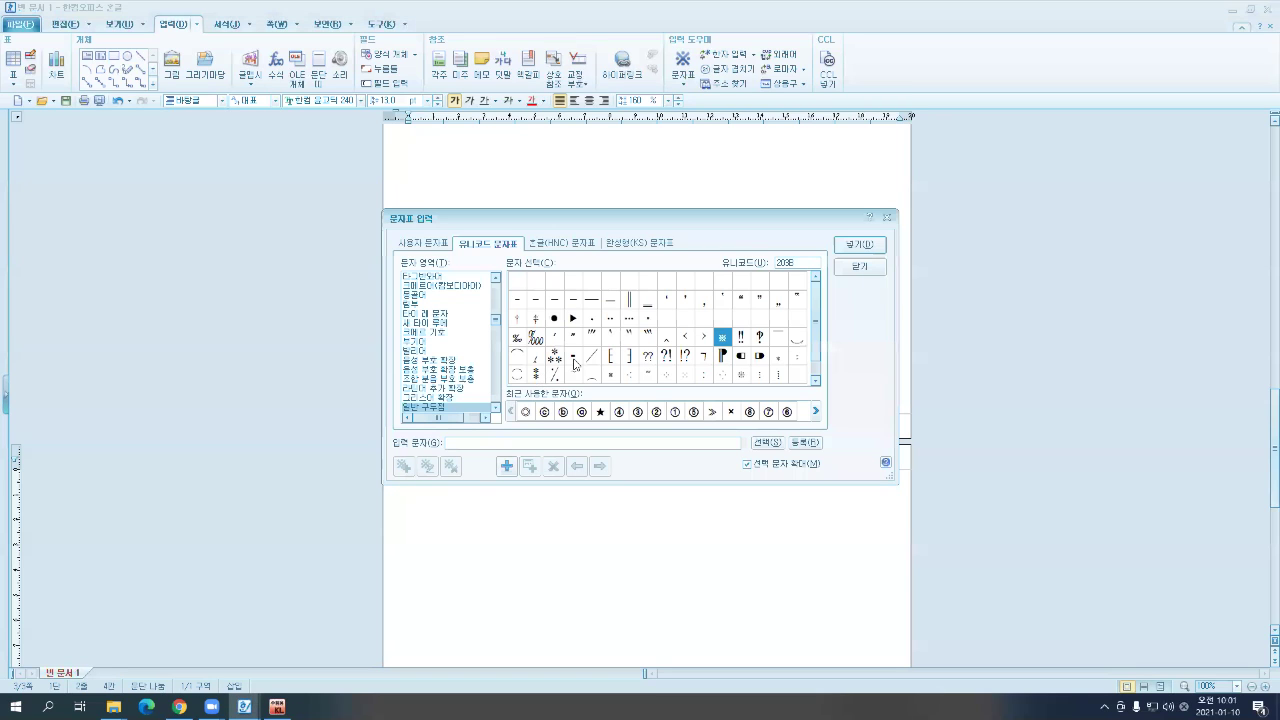
{"action": "left_click", "coordinate": [673, 414]}
{"action": "left_click", "coordinate": [656, 412]}
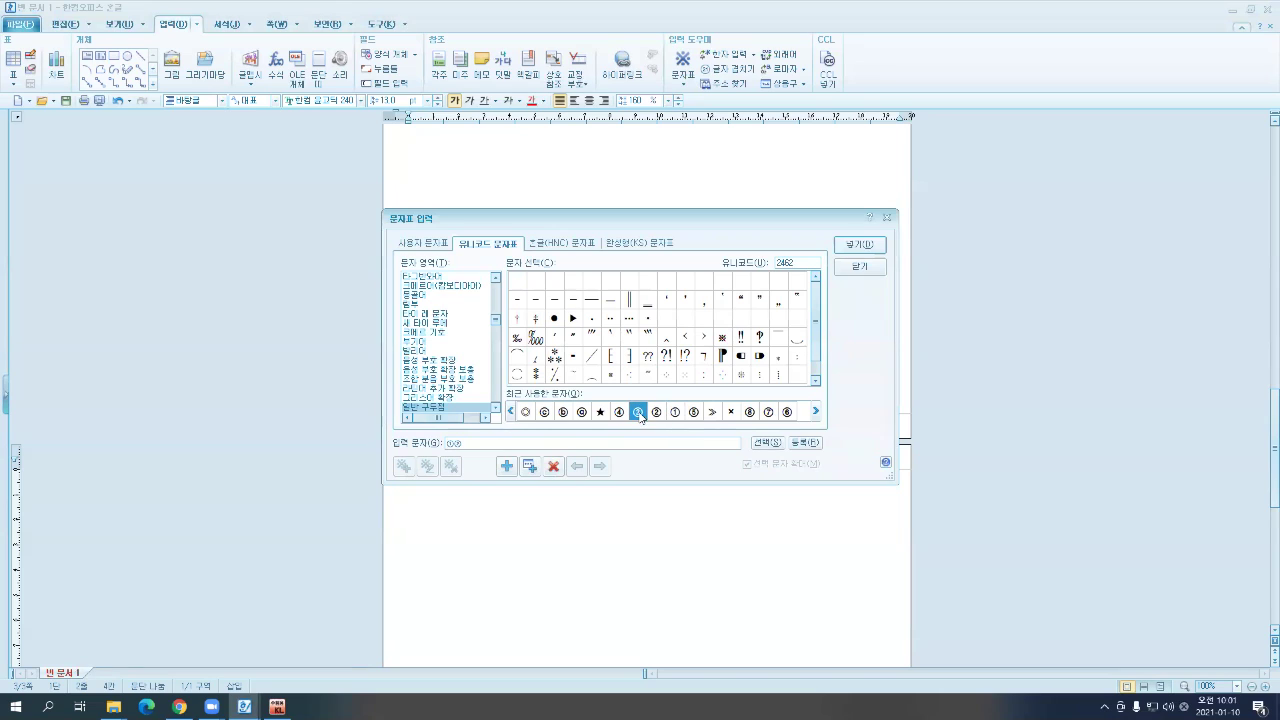
{"action": "left_click", "coordinate": [860, 244]}
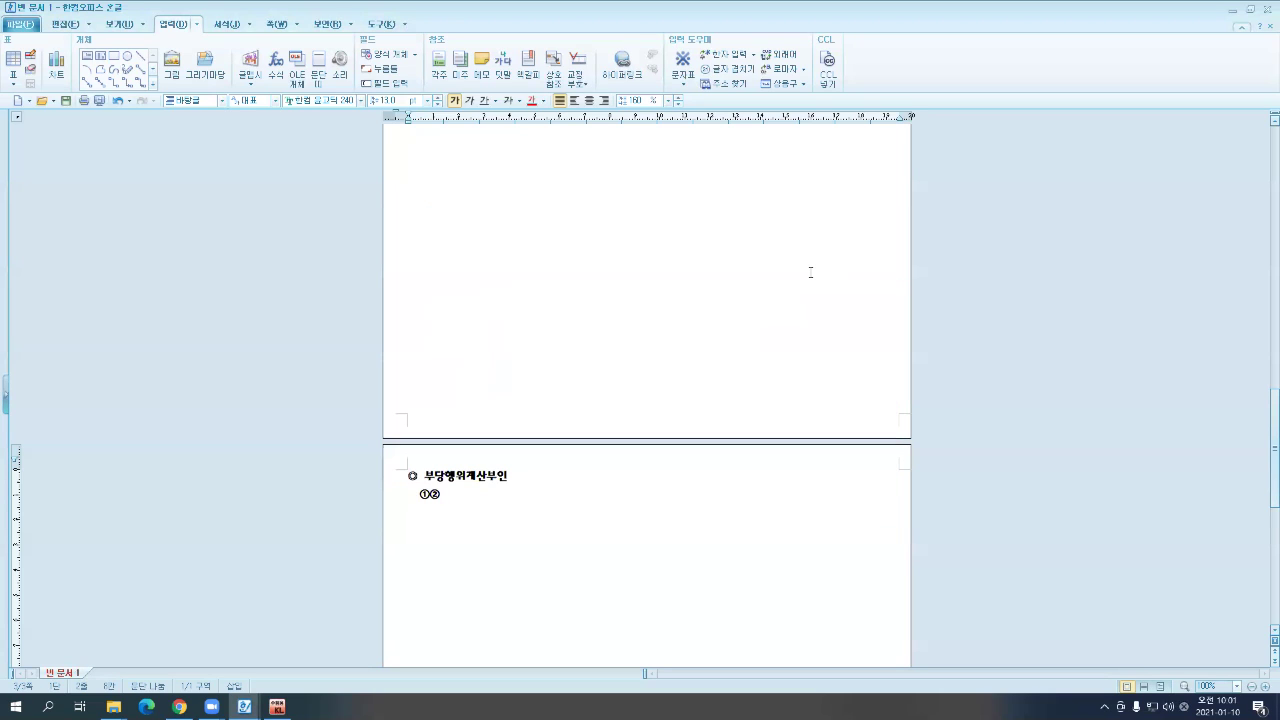
- Move ② onto its own line and insert the circled number ③ on the line below it
{"action": "key", "text": "Left"}
{"action": "key", "text": "Return"}
{"action": "key", "text": "End"}
{"action": "key", "text": "Return"}
{"action": "key", "text": "ctrl+F10"}
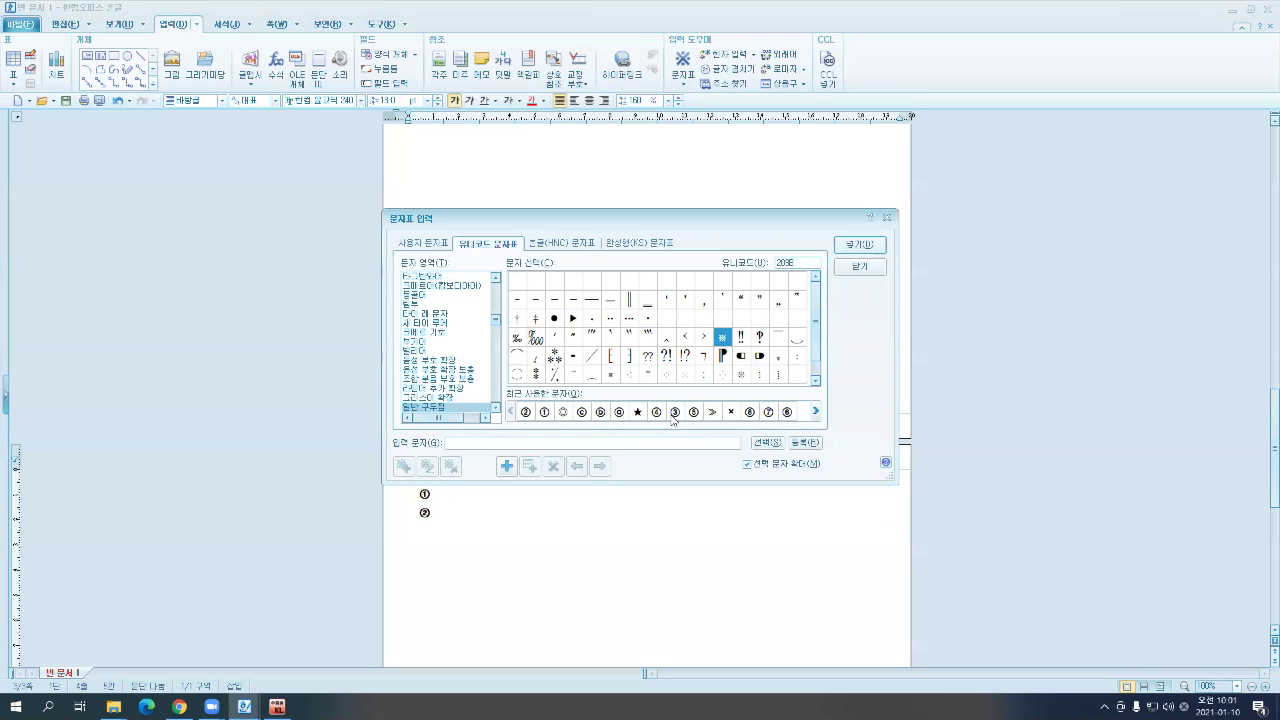
{"action": "left_click", "coordinate": [675, 412]}
{"action": "left_click", "coordinate": [835, 246]}
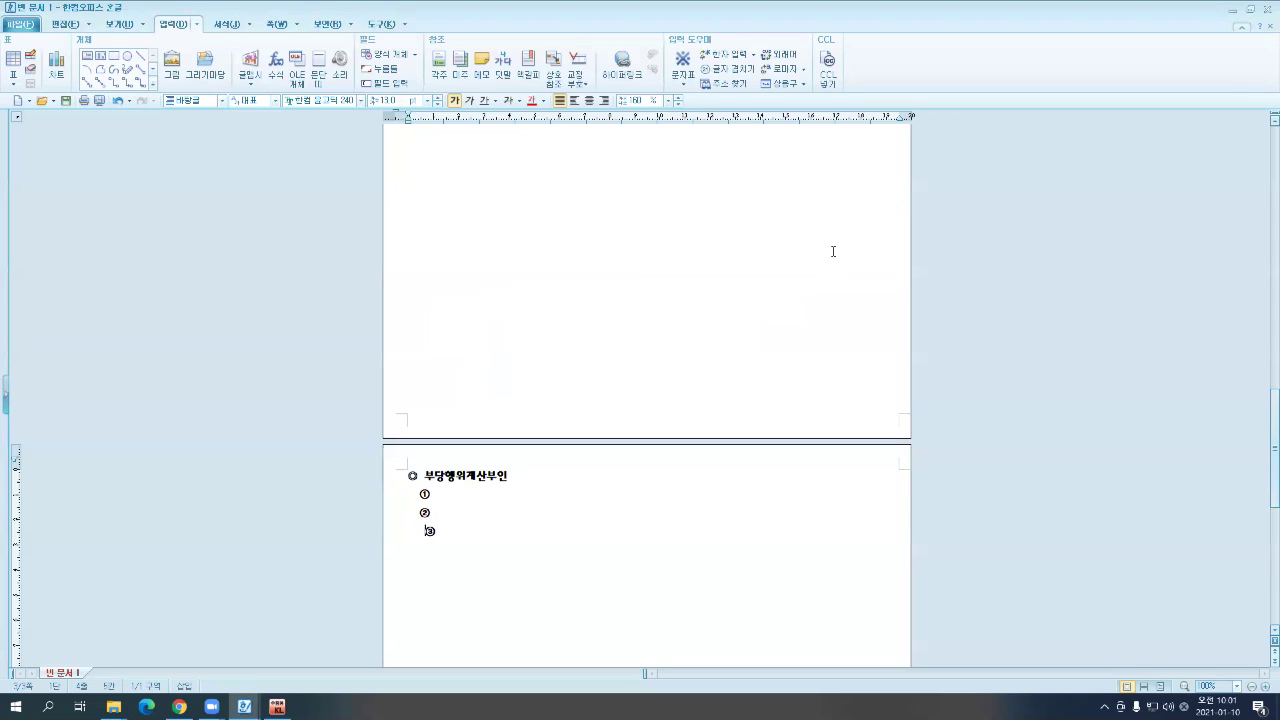
- Enter "특수관계자간의 거래" beside ① and "조세의 부당한 감소" beside ②
{"action": "key", "text": "Up"}
{"action": "key", "text": "Up"}
{"action": "key", "text": "End"}
{"action": "type", "text": "특수기계자간의 거"}
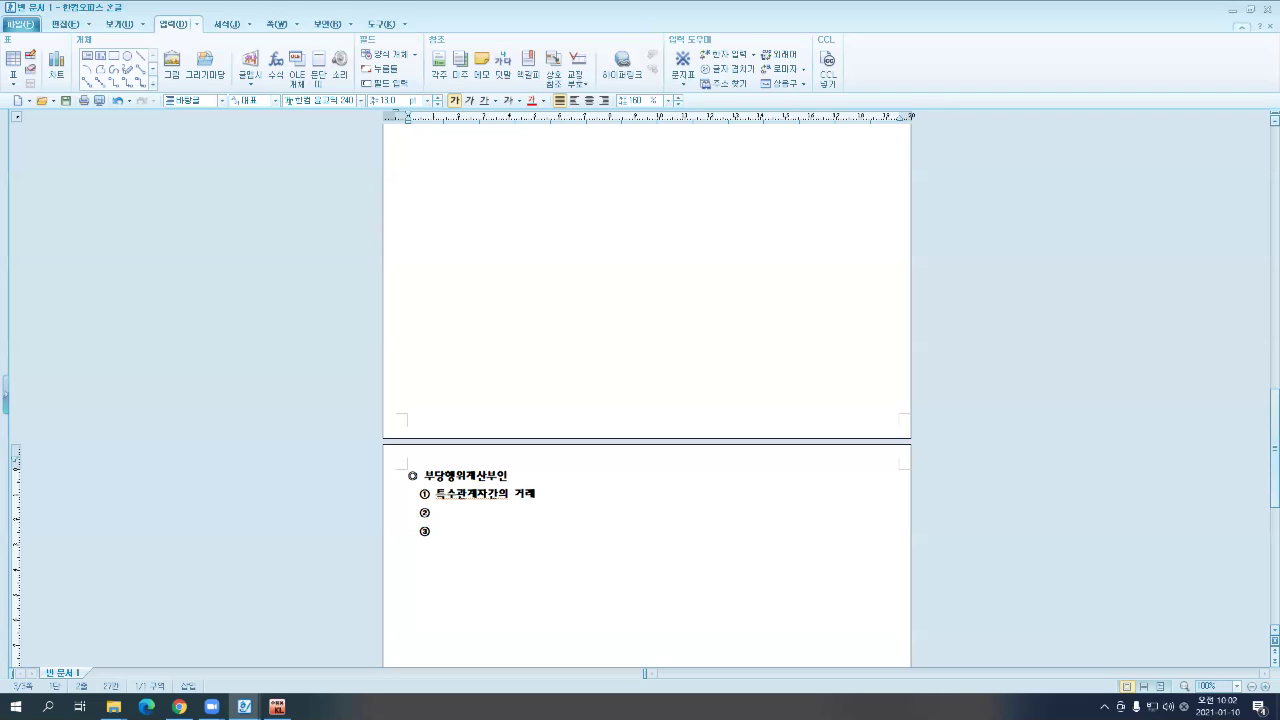
{"action": "key", "text": "Down"}
{"action": "type", "text": "조세의 ㅂ부당한 감소"}
- Add blank lines below item ② and enter a transaction diagram "A ─────────────〉 B" there
{"action": "key", "text": "Return"}
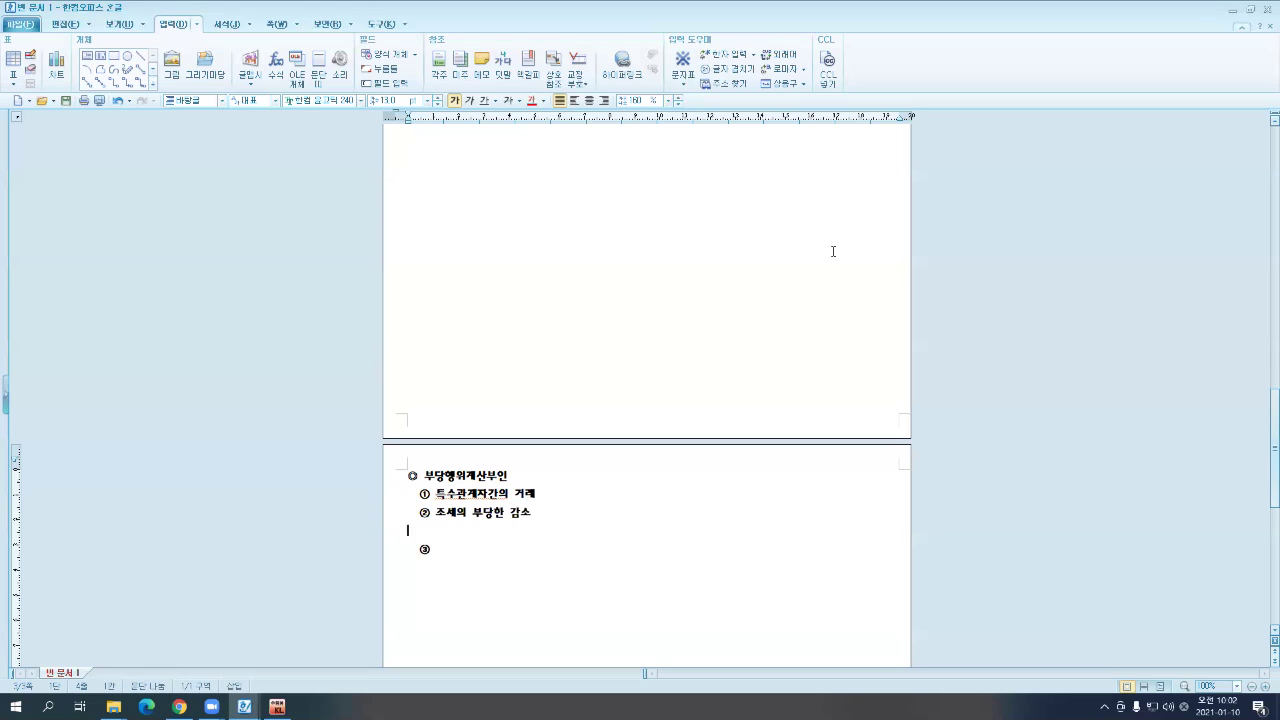
{"action": "key", "text": "Return"}
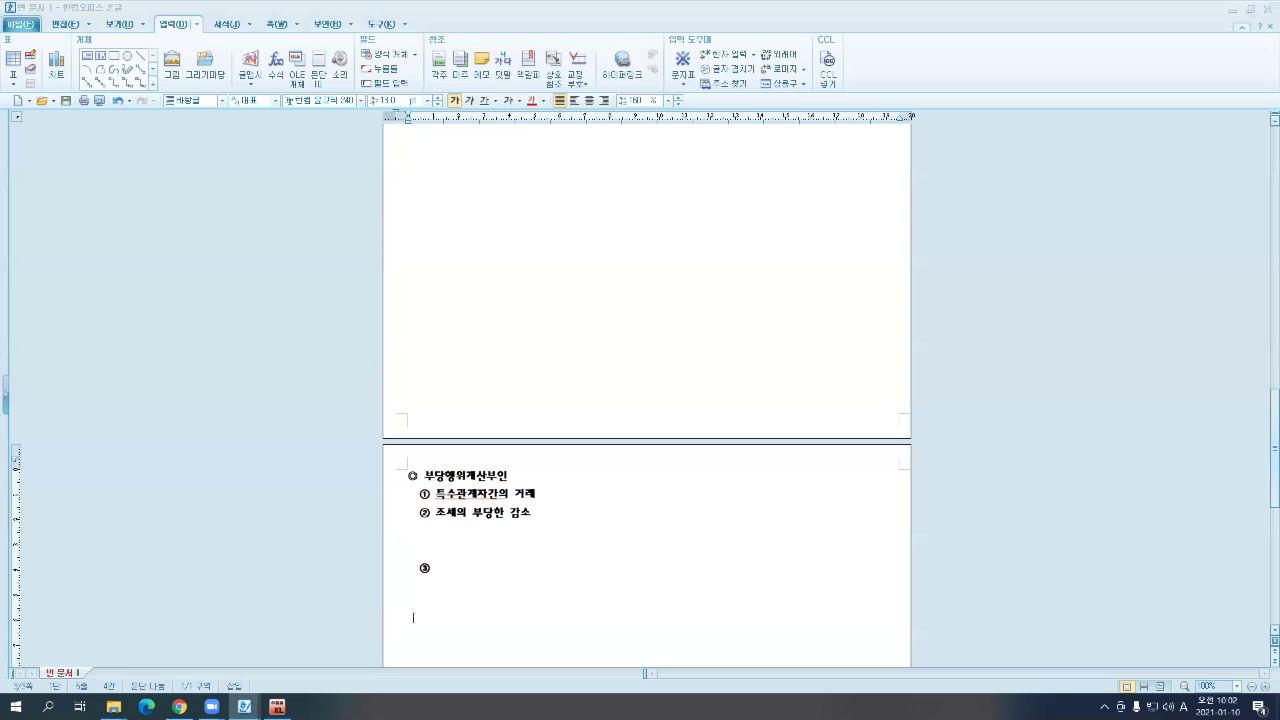
{"action": "left_click", "coordinate": [440, 548]}
{"action": "key", "text": "Return"}
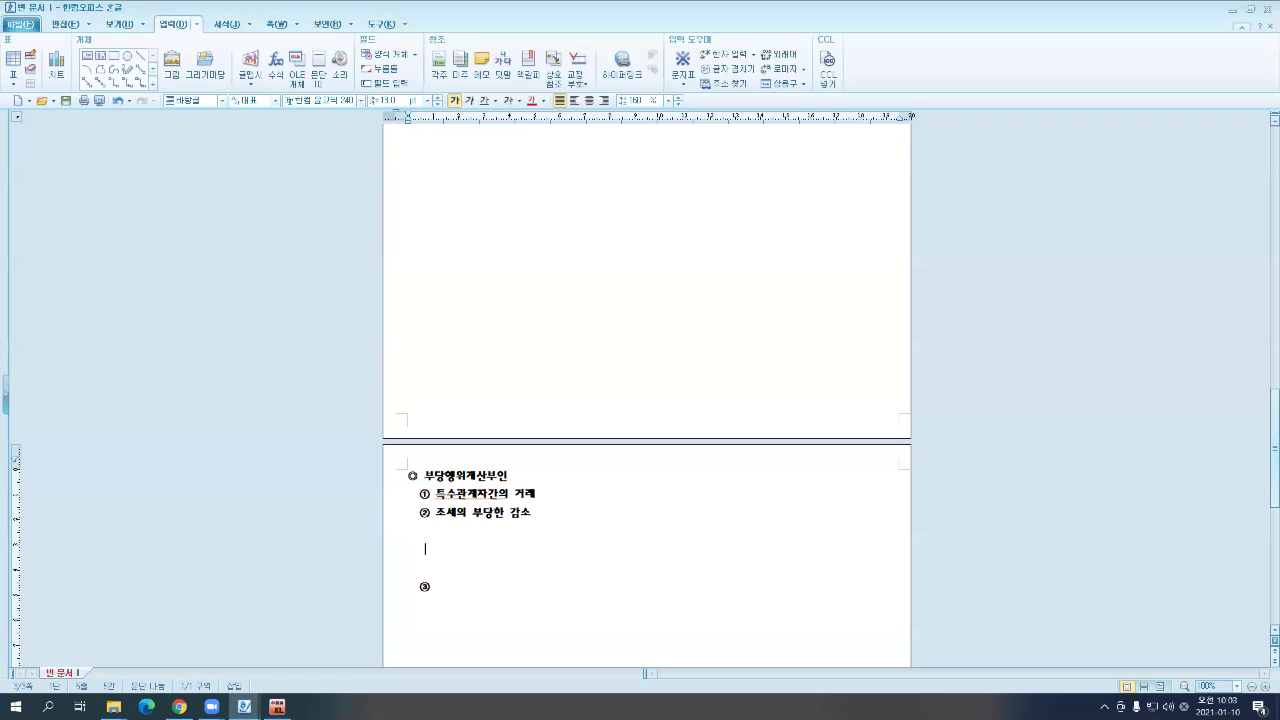
{"action": "type", "text": "A                                                    B"}
{"action": "left_click_drag", "start_coordinate": [620, 556], "coordinate": [438, 548]}
{"action": "type", "text": "─────────────〉 B"}
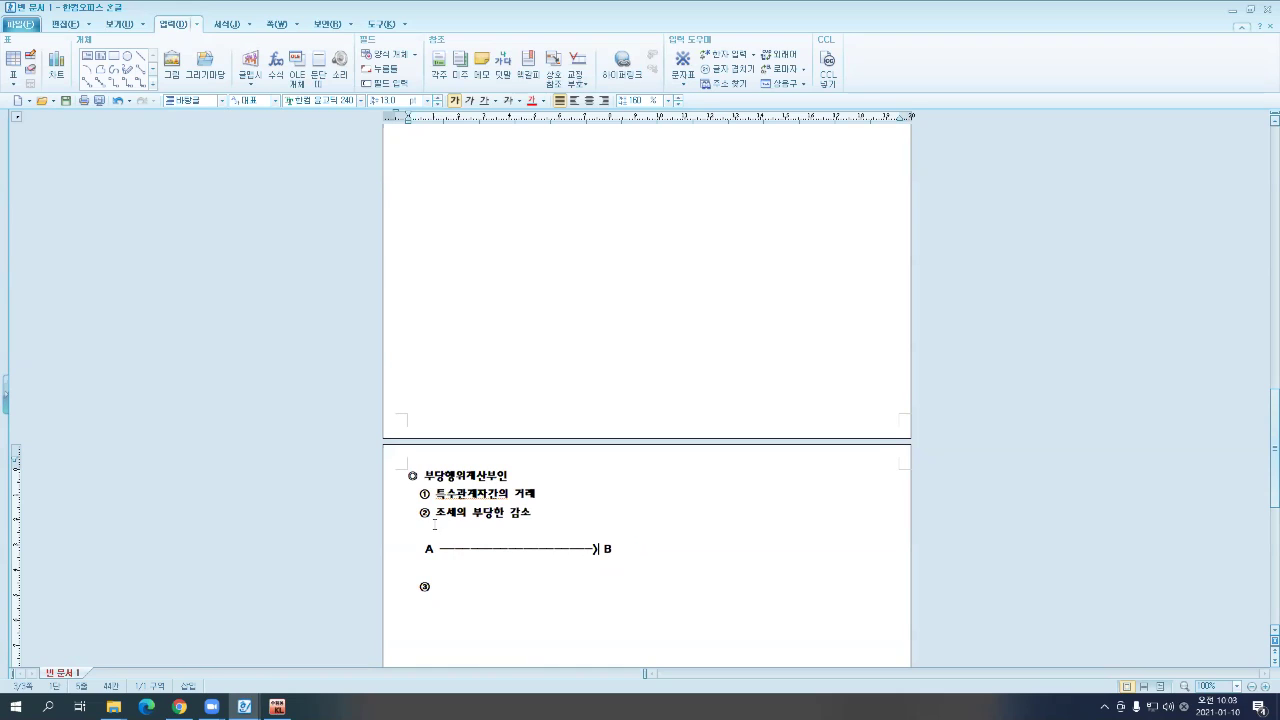
- Enter the label "비품 처분 (10,000,000)" on the line above the A-to-B arrow
{"action": "left_click", "coordinate": [435, 528]}
{"action": "type", "text": "비"}
{"action": "key", "text": "BackSpace"}
{"action": "key", "text": "BackSpace"}
{"action": "type", "text": "비용"}
{"action": "type", "text": " 처분"}
{"action": "type", "text": "("}
{"action": "type", "text": "10,000,000"}
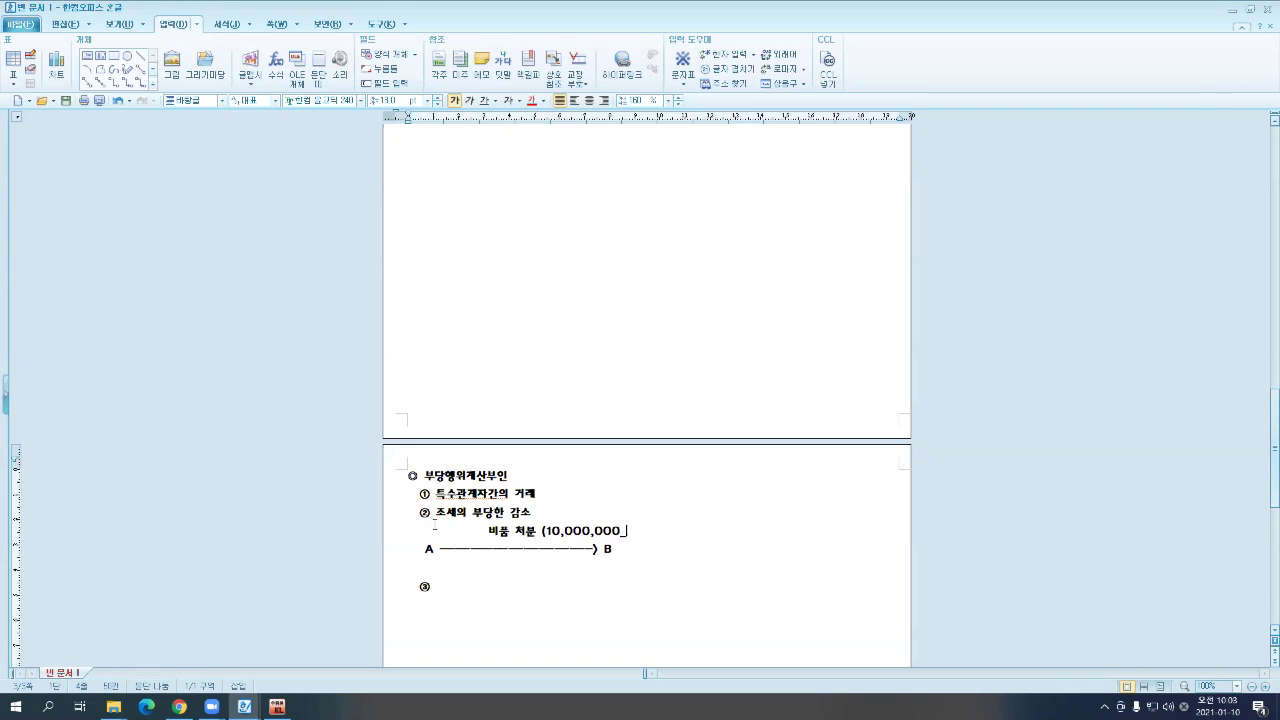
{"action": "type", "text": ")"}
- Remove some leading spaces before the 비품 처분 label to shift it over the arrow
{"action": "left_click", "coordinate": [408, 530]}
{"action": "key", "text": "Delete"}
{"action": "key", "text": "Delete"}
{"action": "key", "text": "Delete"}
{"action": "key", "text": "Delete"}
{"action": "key", "text": "Delete"}
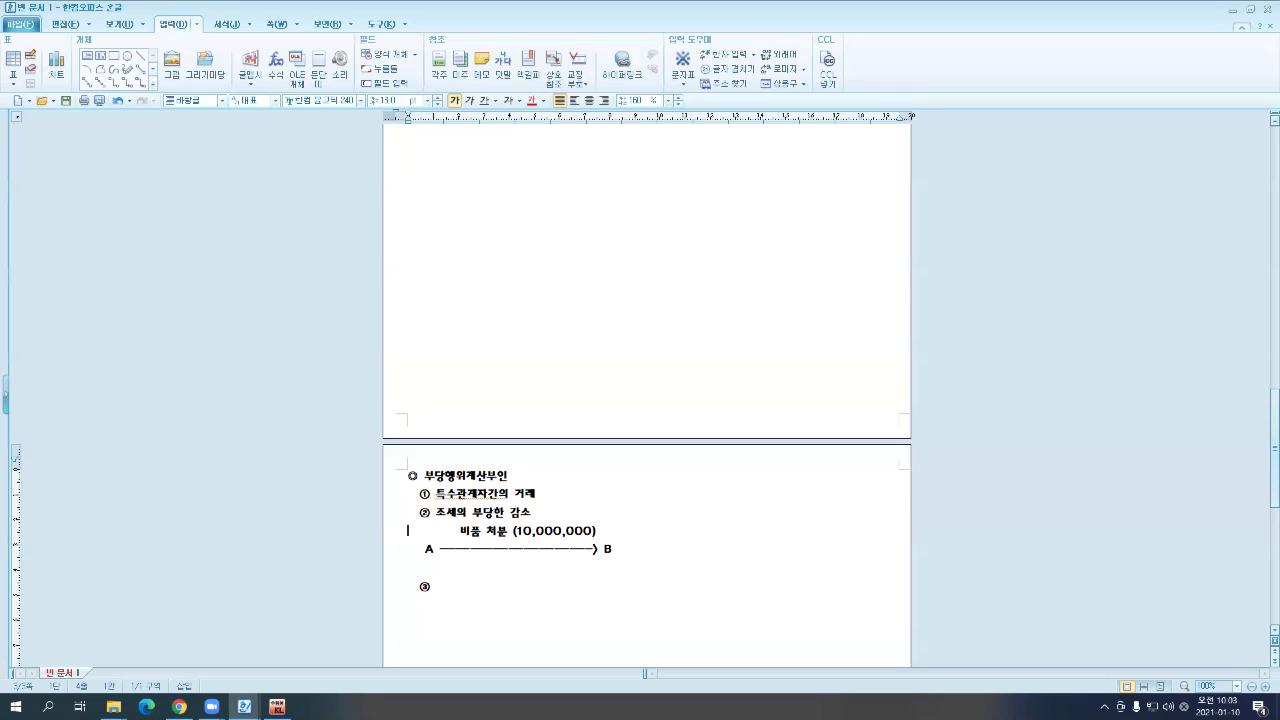
- Draw a return arrow connector about 60 mm long from B back to A, just below the text arrow
{"action": "key", "text": "Down"}
{"action": "key", "text": "Down"}
{"action": "scroll", "coordinate": [754, 471], "scroll_direction": "up", "scroll_amount": 3, "text": "ctrl"}
{"action": "scroll", "coordinate": [629, 537], "scroll_direction": "down", "scroll_amount": 3}
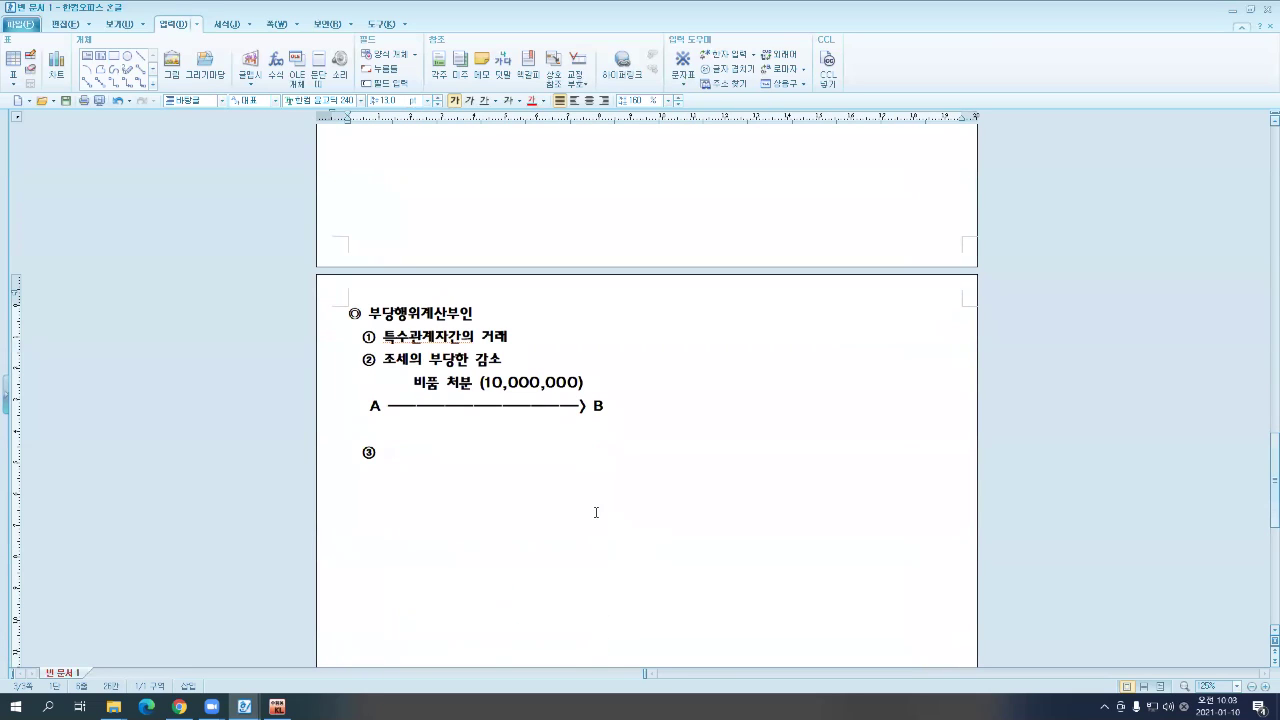
{"action": "left_click", "coordinate": [88, 82]}
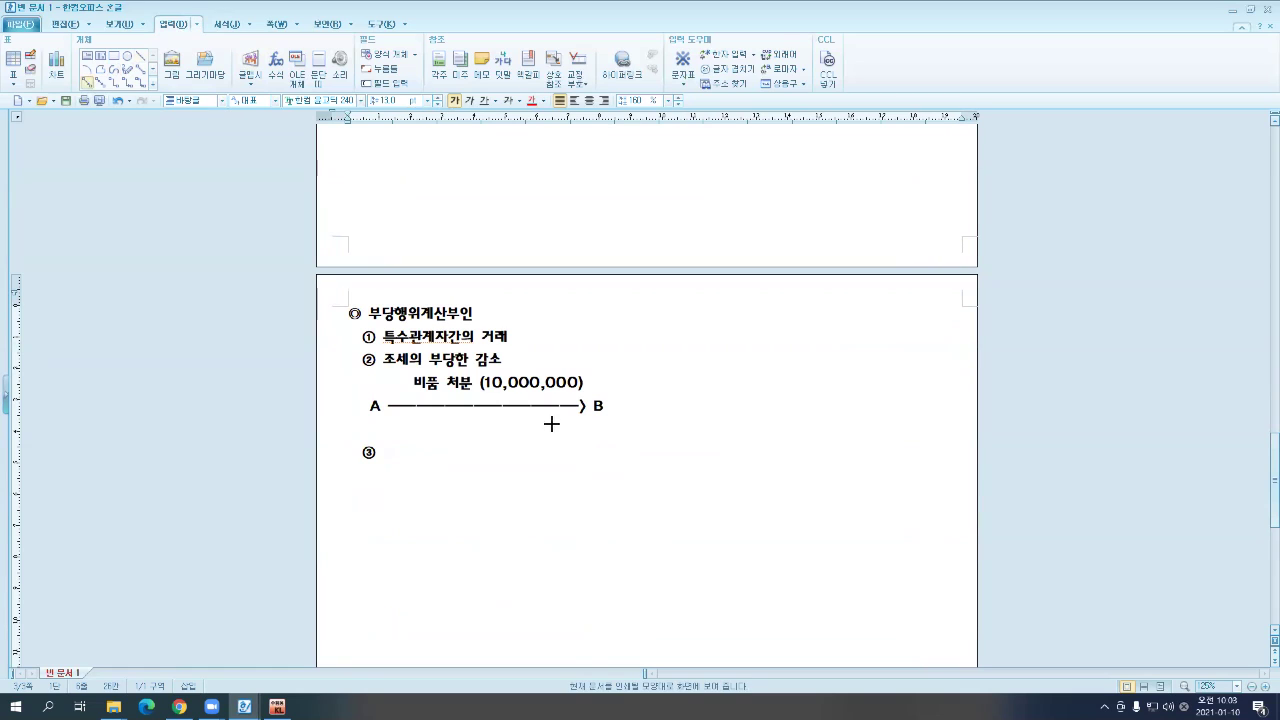
{"action": "left_click_drag", "start_coordinate": [580, 407], "coordinate": [388, 410]}
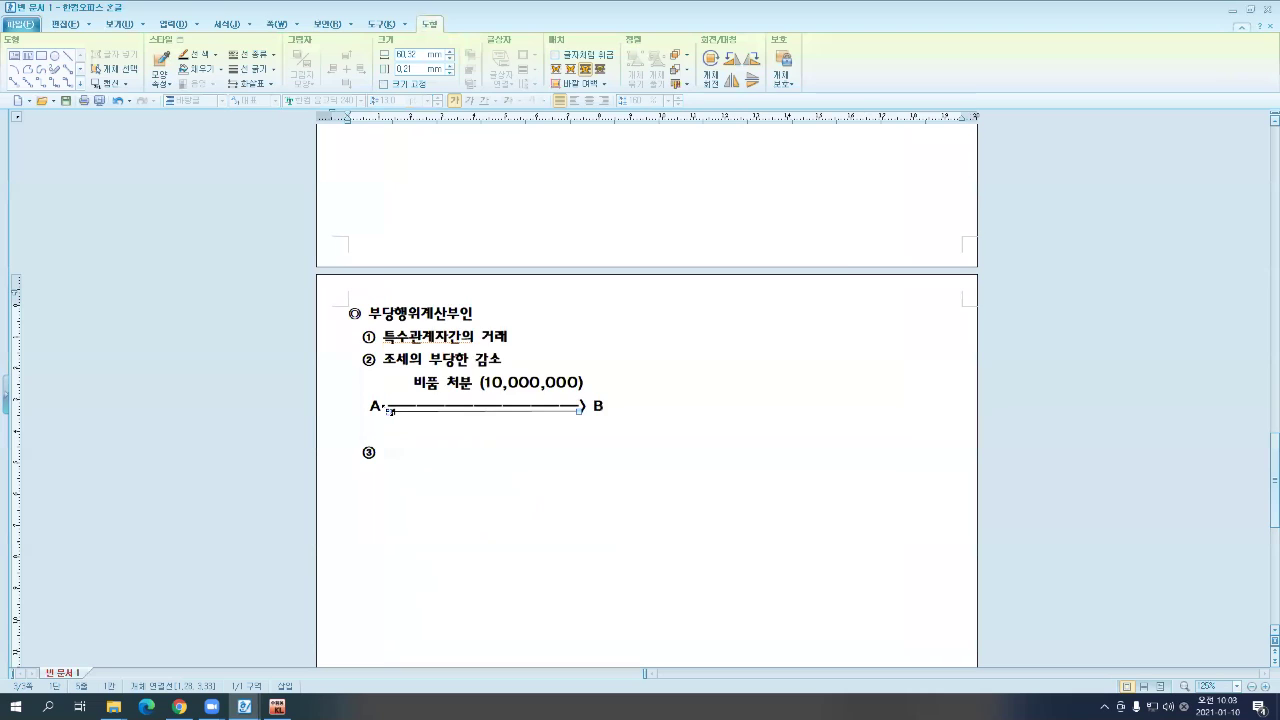
- Set the return arrow's line colour to pinkish red in its object properties
{"action": "double_click", "coordinate": [400, 407]}
{"action": "left_click", "coordinate": [538, 214]}
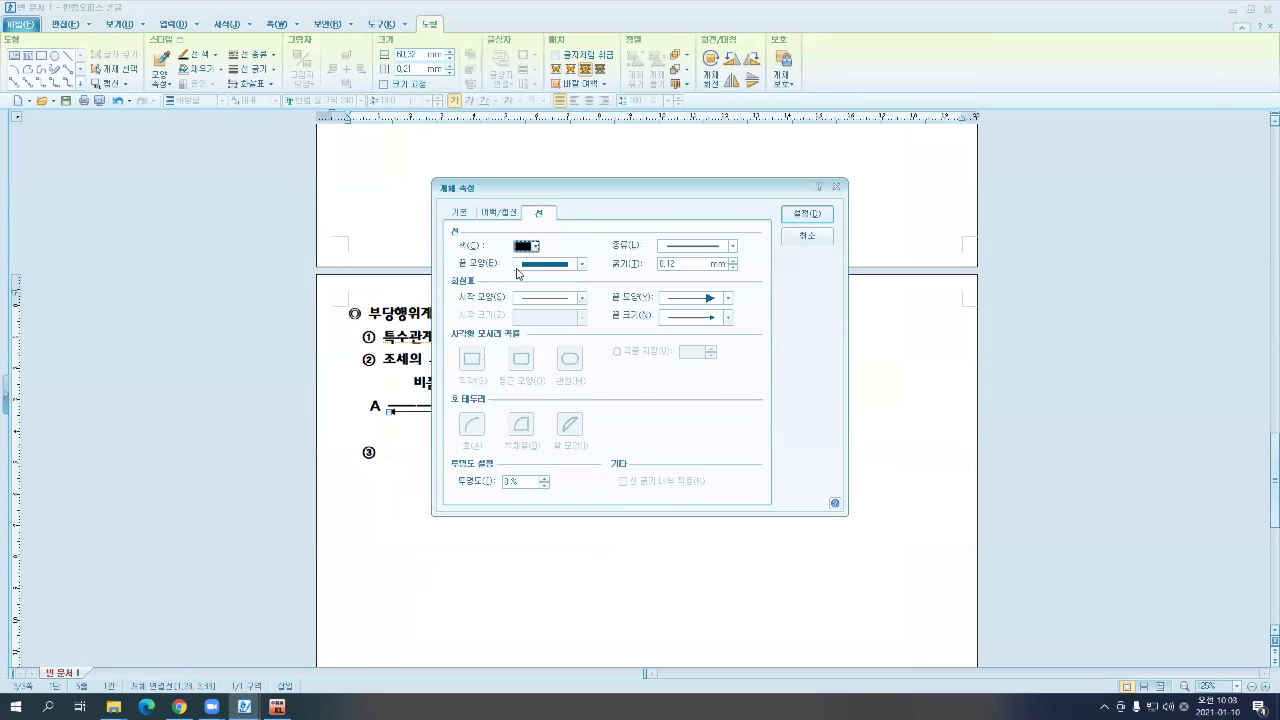
{"action": "left_click", "coordinate": [535, 246]}
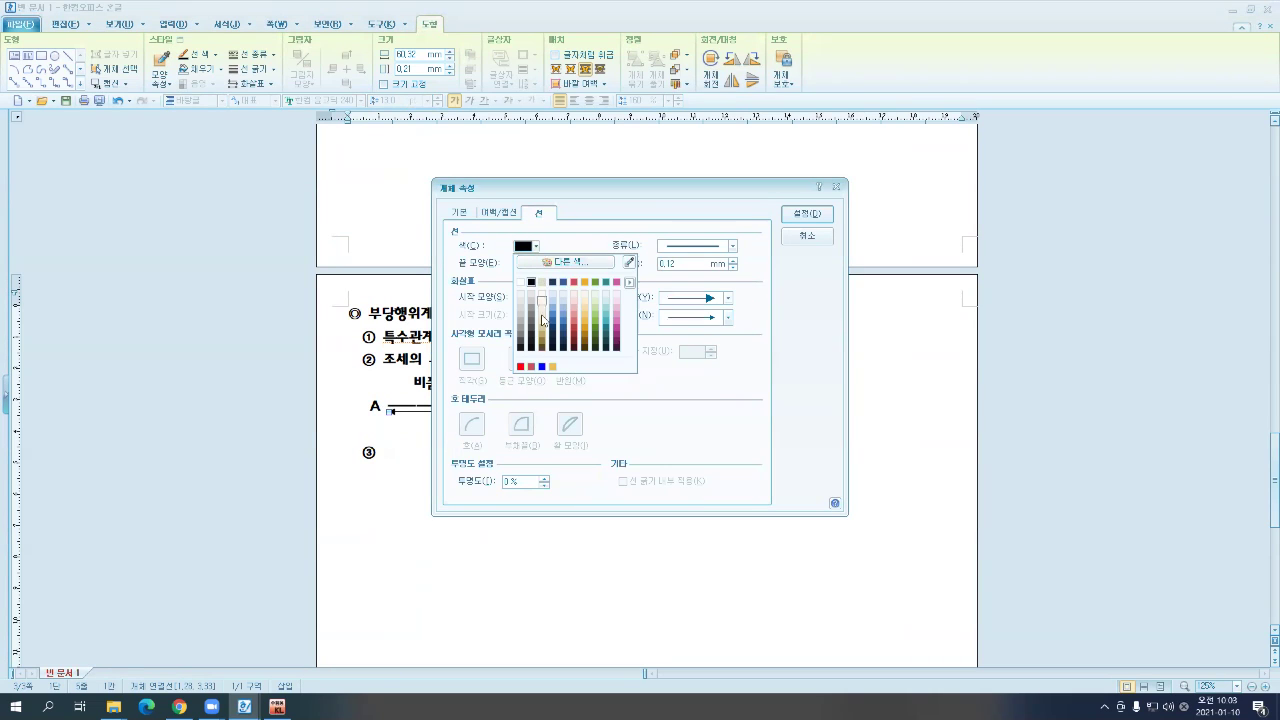
{"action": "left_click", "coordinate": [532, 368]}
{"action": "left_click", "coordinate": [807, 214]}
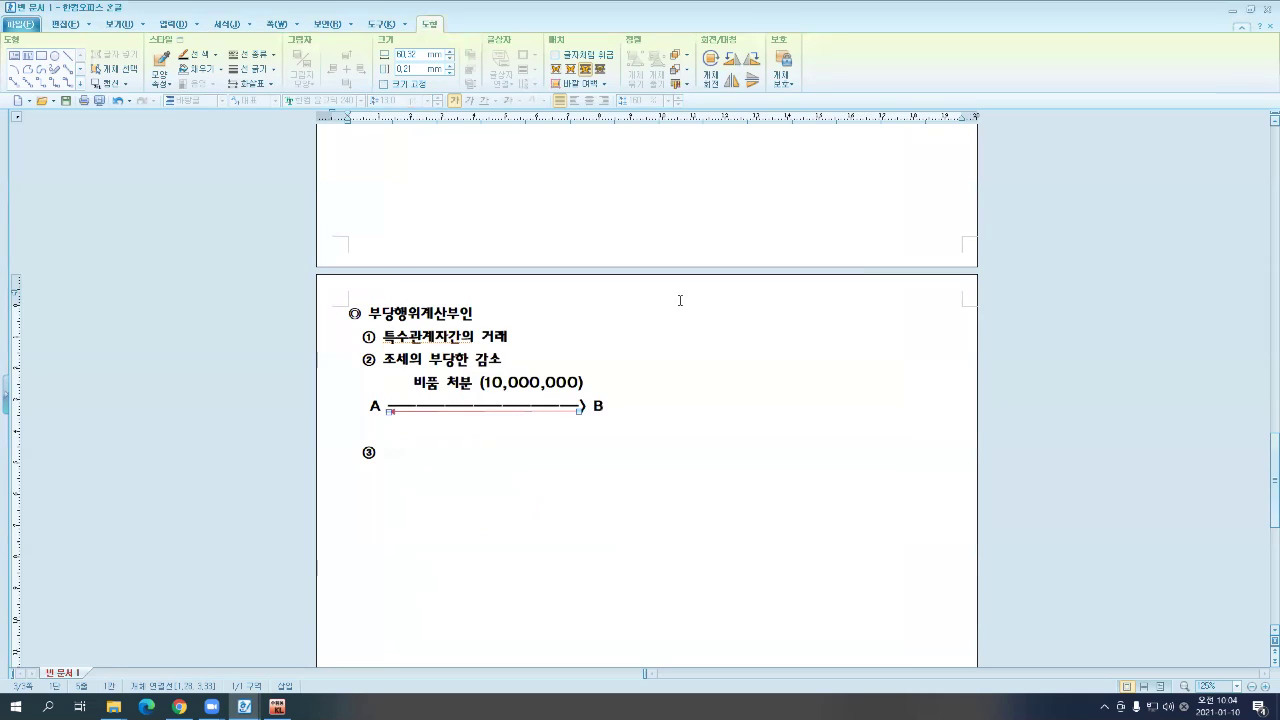
- Enter "돈 100,000,000" below the return arrow and remove some of its leading spaces
{"action": "left_click", "coordinate": [545, 417]}
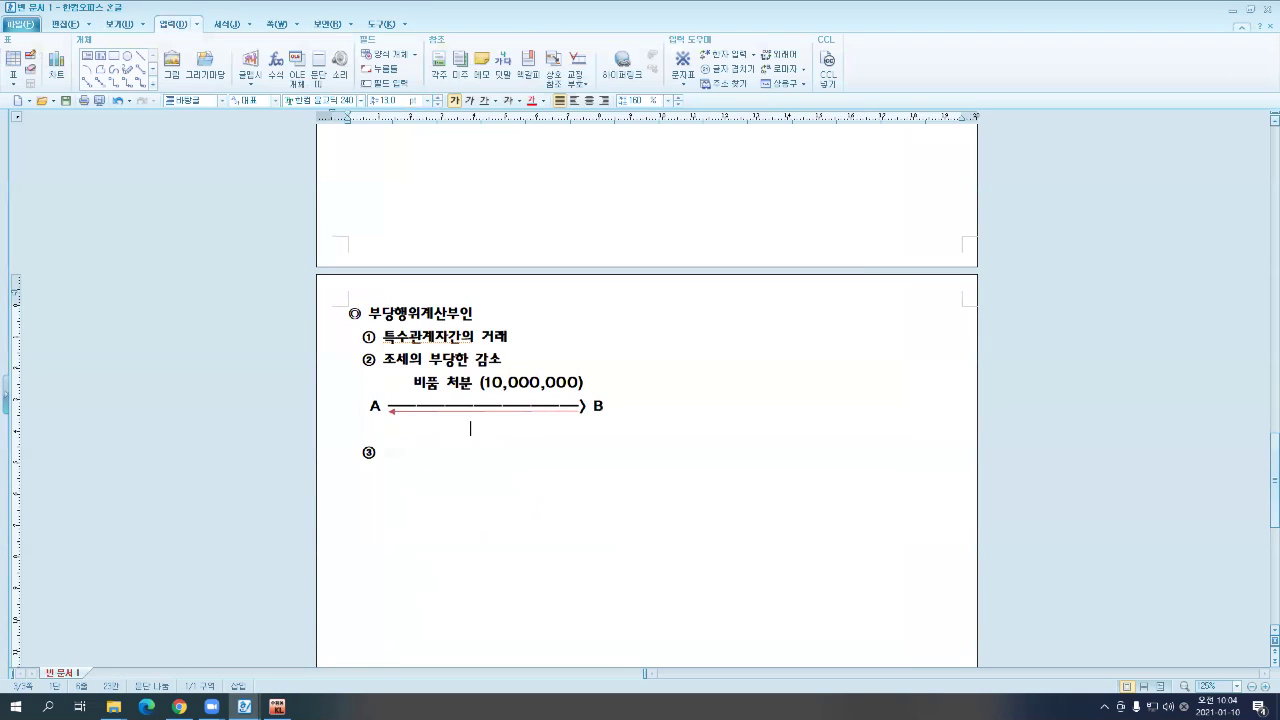
{"action": "type", "text": "무"}
{"action": "type", "text": " 100,0"}
{"action": "type", "text": "00,000"}
{"action": "key", "text": "Home"}
{"action": "key", "text": "Delete"}
{"action": "key", "text": "Delete"}
{"action": "key", "text": "Delete"}
{"action": "key", "text": "Delete"}
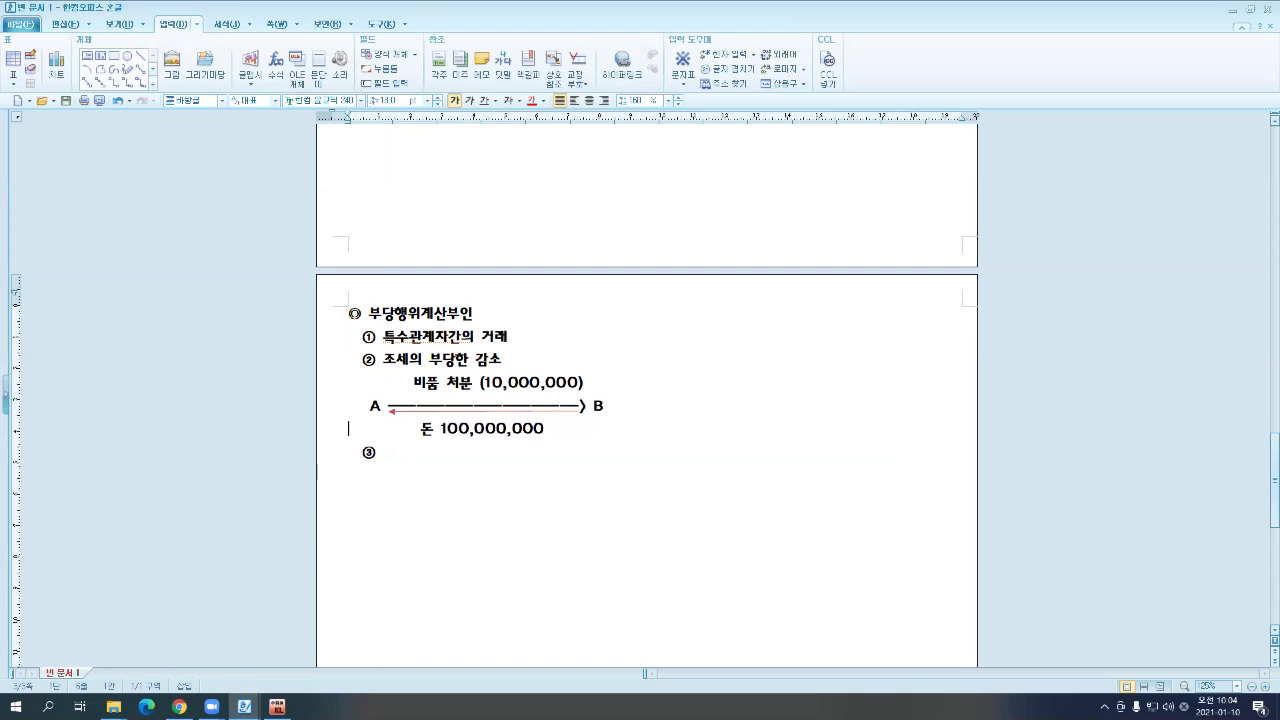
- Change the 돈 amount to 1,000,000 and shift the label slightly towards the arrow's centre
{"action": "left_click", "coordinate": [446, 428]}
{"action": "left_click_drag", "start_coordinate": [442, 428], "coordinate": [533, 432]}
{"action": "key", "text": "shift+Right"}
{"action": "type", "text": "1,000,000"}
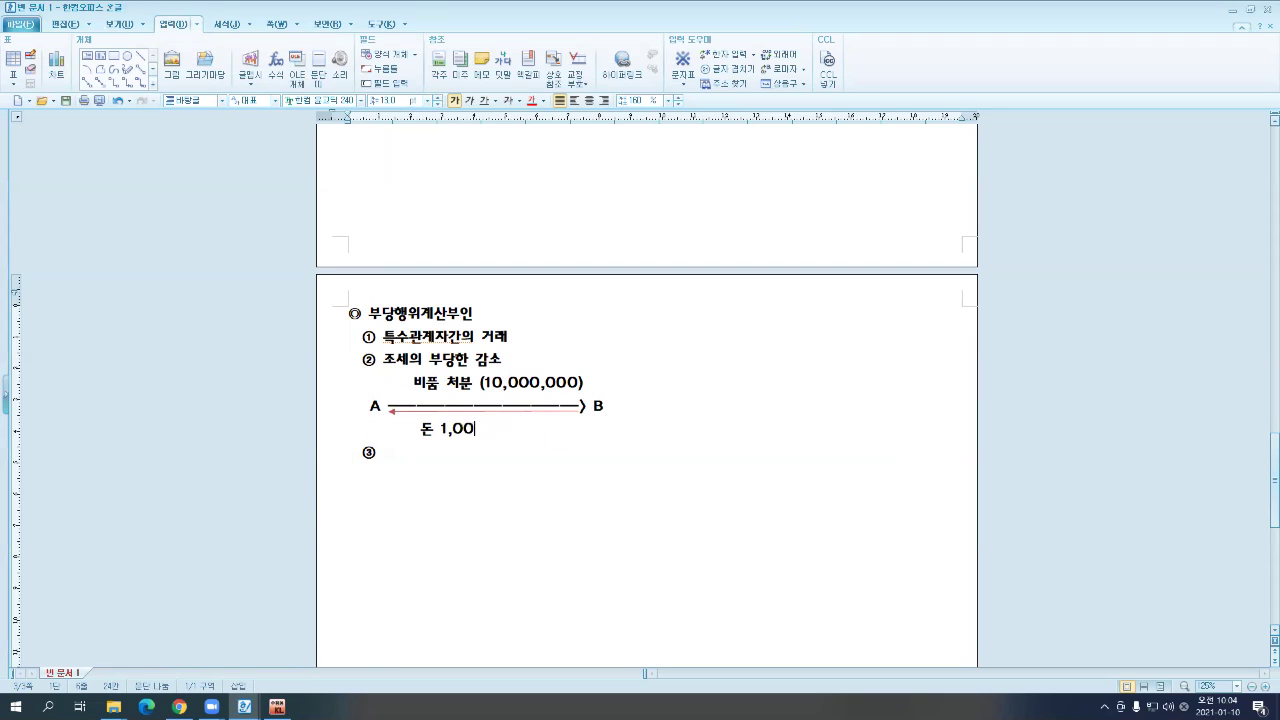
{"action": "left_click", "coordinate": [362, 428]}
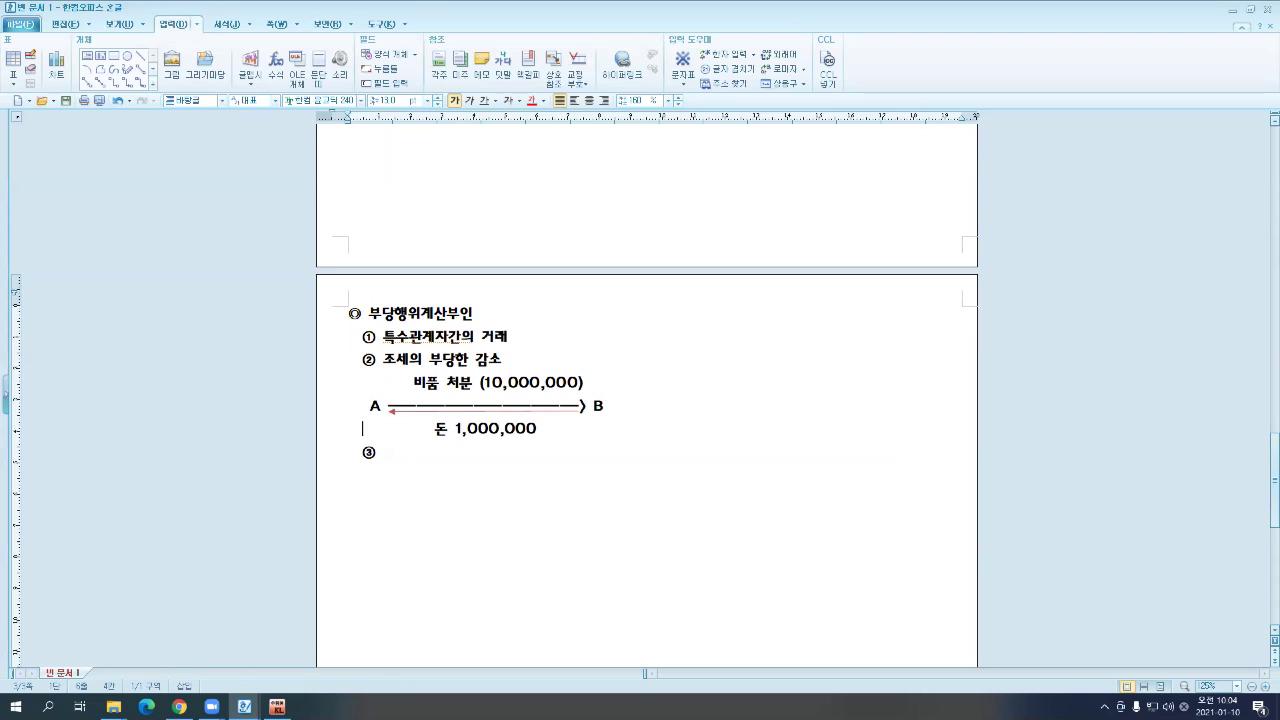
- Add "시가" after 10,000,000 inside the parentheses of the 비품 처분 label
{"action": "scroll", "coordinate": [600, 431], "scroll_direction": "down", "scroll_amount": 2}
{"action": "left_click", "coordinate": [557, 354]}
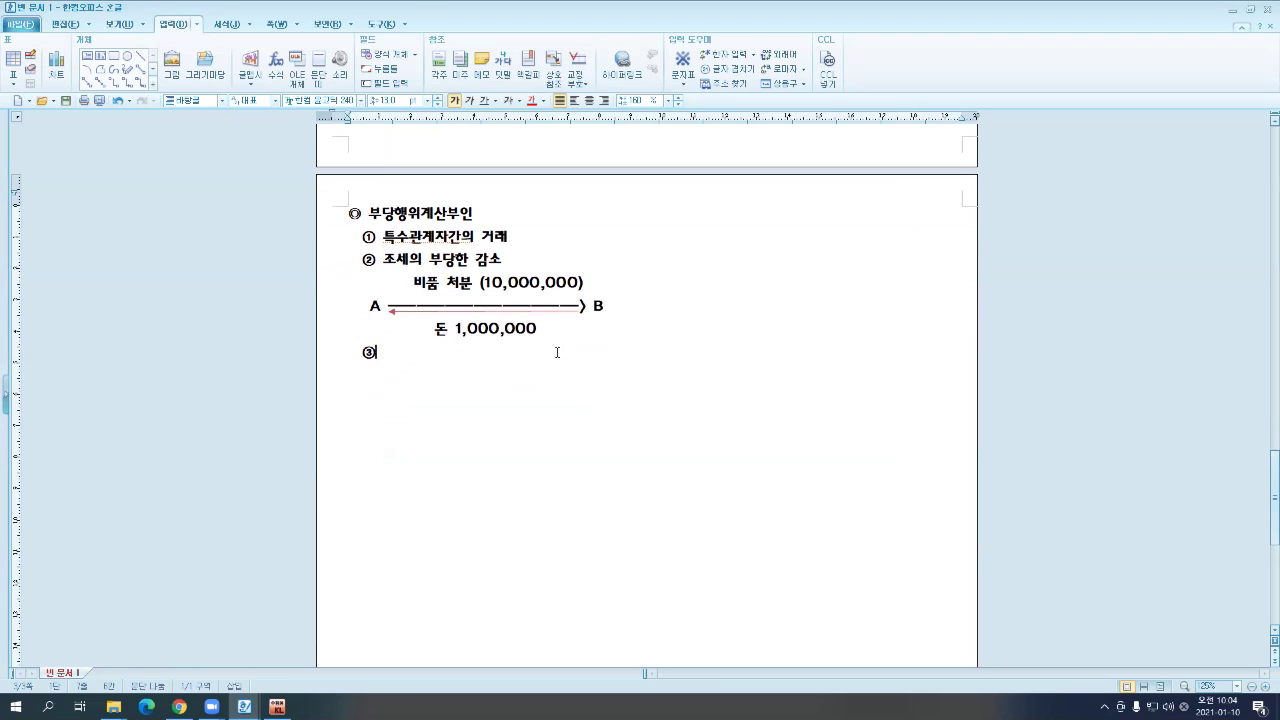
{"action": "left_click_drag", "start_coordinate": [540, 345], "coordinate": [363, 288]}
{"action": "left_click", "coordinate": [363, 290]}
{"action": "left_click", "coordinate": [614, 290]}
{"action": "key", "text": "Left"}
{"action": "type", "text": "시"}
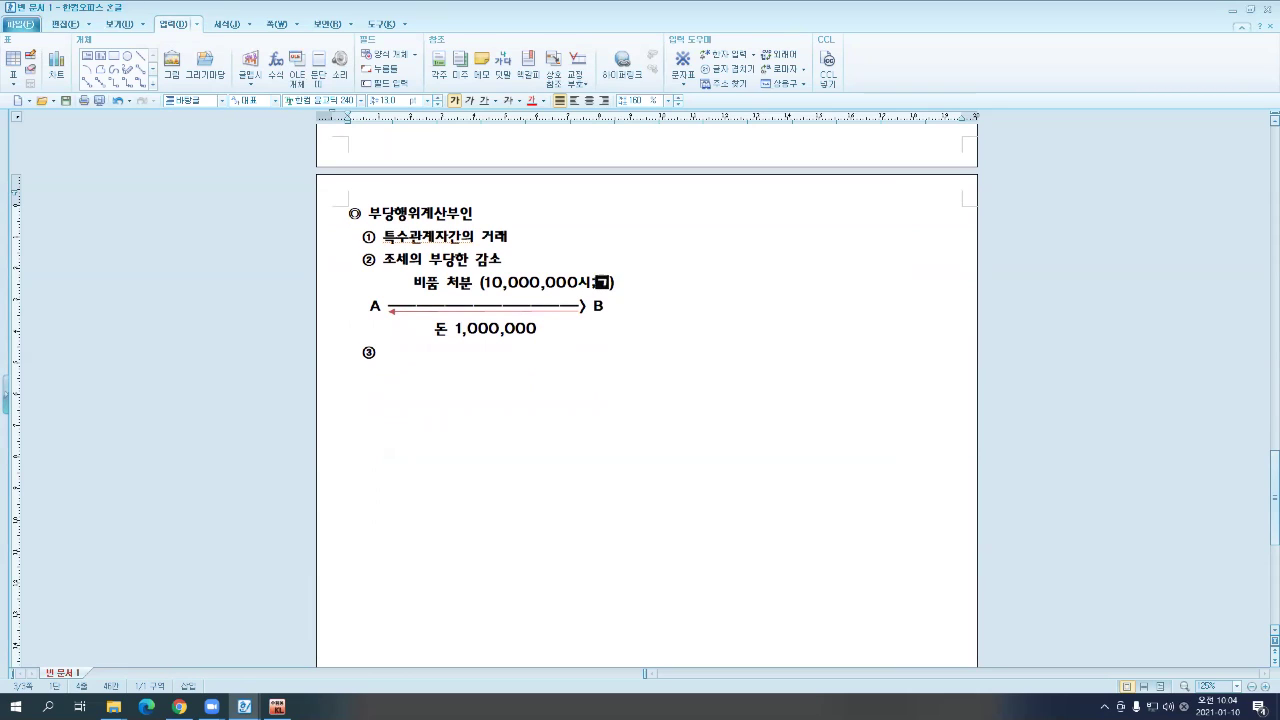
{"action": "type", "text": "가"}
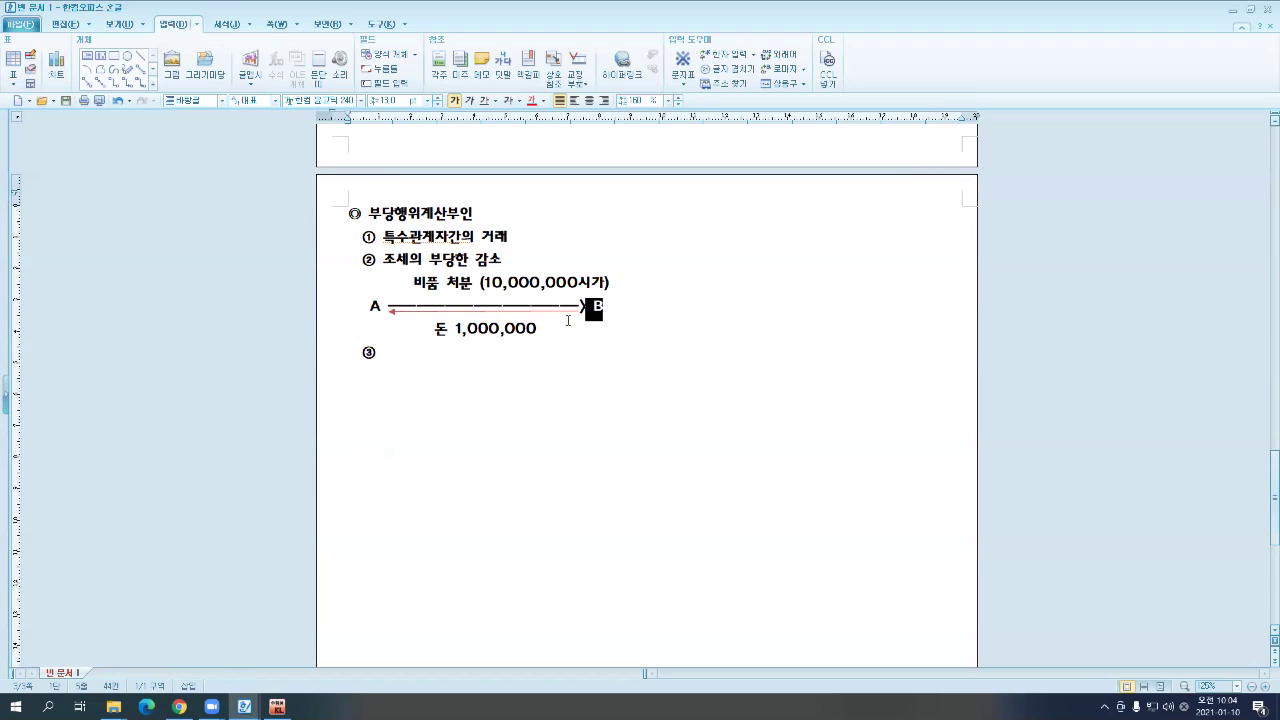
- Insert four blank lines between the transaction diagram and item ③
{"action": "left_click_drag", "start_coordinate": [538, 330], "coordinate": [428, 338]}
{"action": "left_click", "coordinate": [428, 338]}
{"action": "key", "text": "Down"}
{"action": "key", "text": "Return"}
{"action": "key", "text": "Return"}
{"action": "key", "text": "Return"}
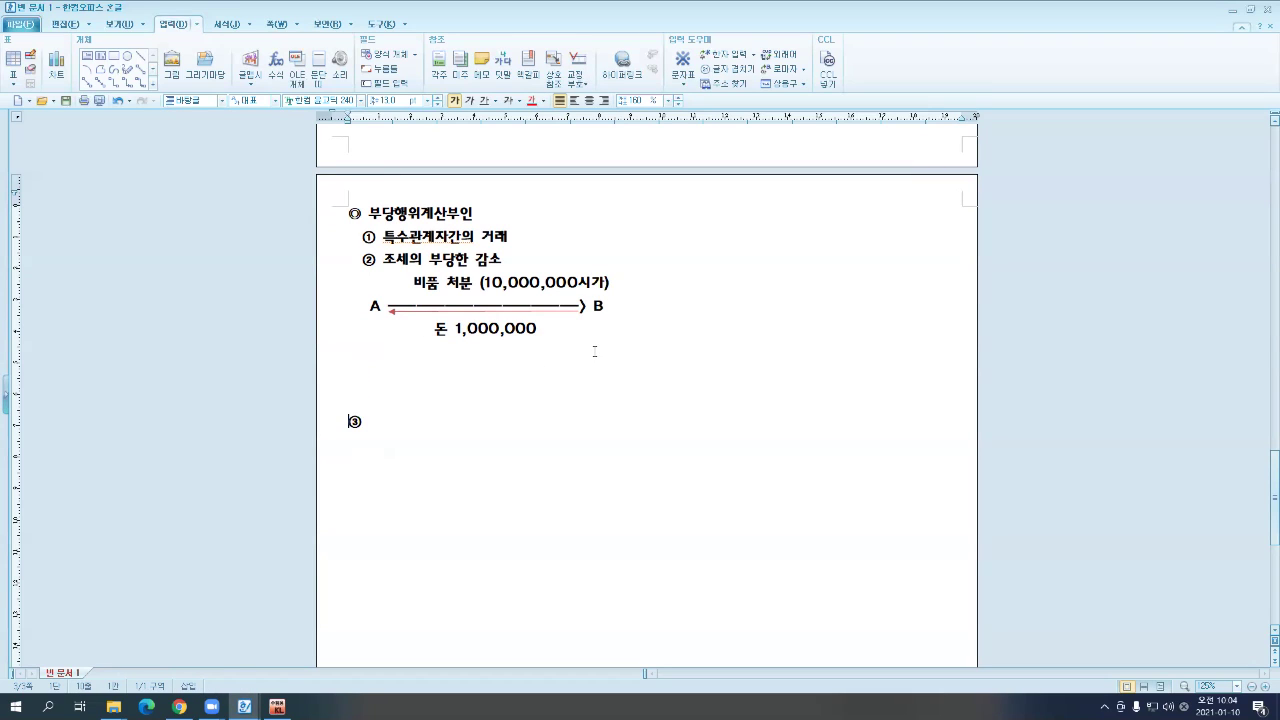
{"action": "key", "text": "Return"}
- Start A's journal entry below the diagram with "A" and, spaced well apart, "비품 5,000,000"
{"action": "key", "text": "Up"}
{"action": "key", "text": "Up"}
{"action": "key", "text": "Up"}
{"action": "type", "text": "A"}
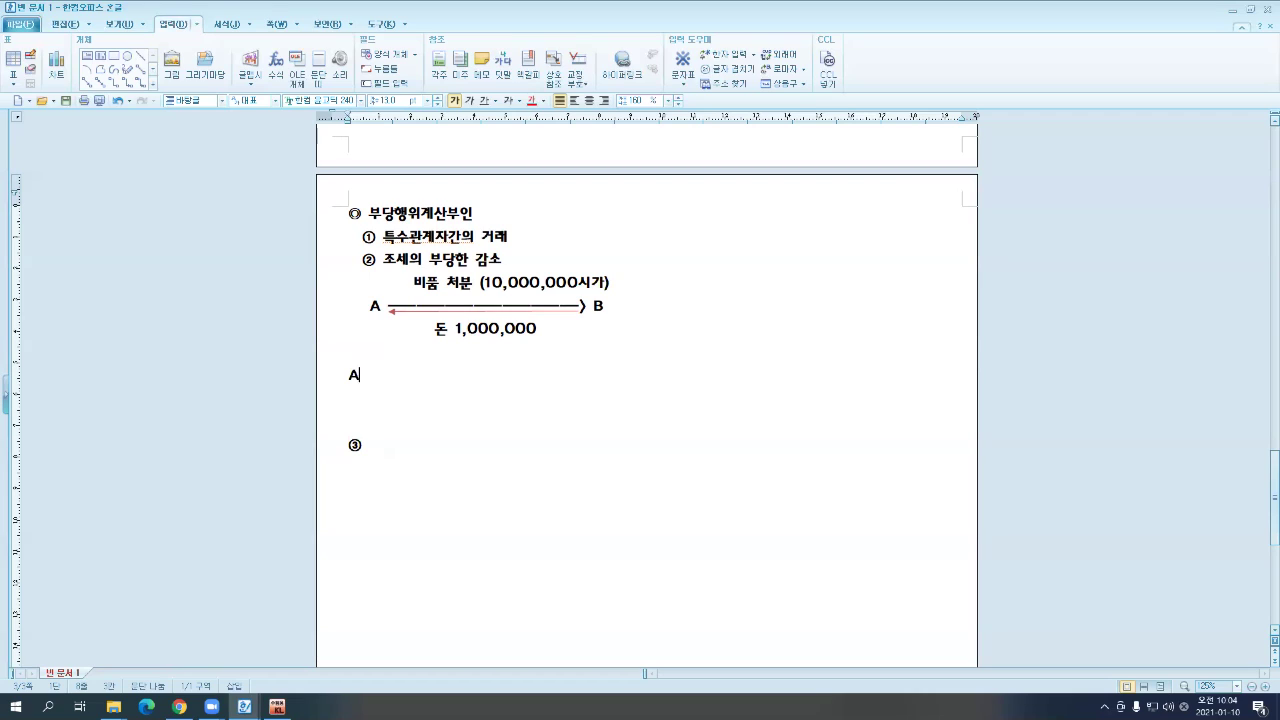
{"action": "type", "text": "비품"}
{"action": "type", "text": "5,000,000"}
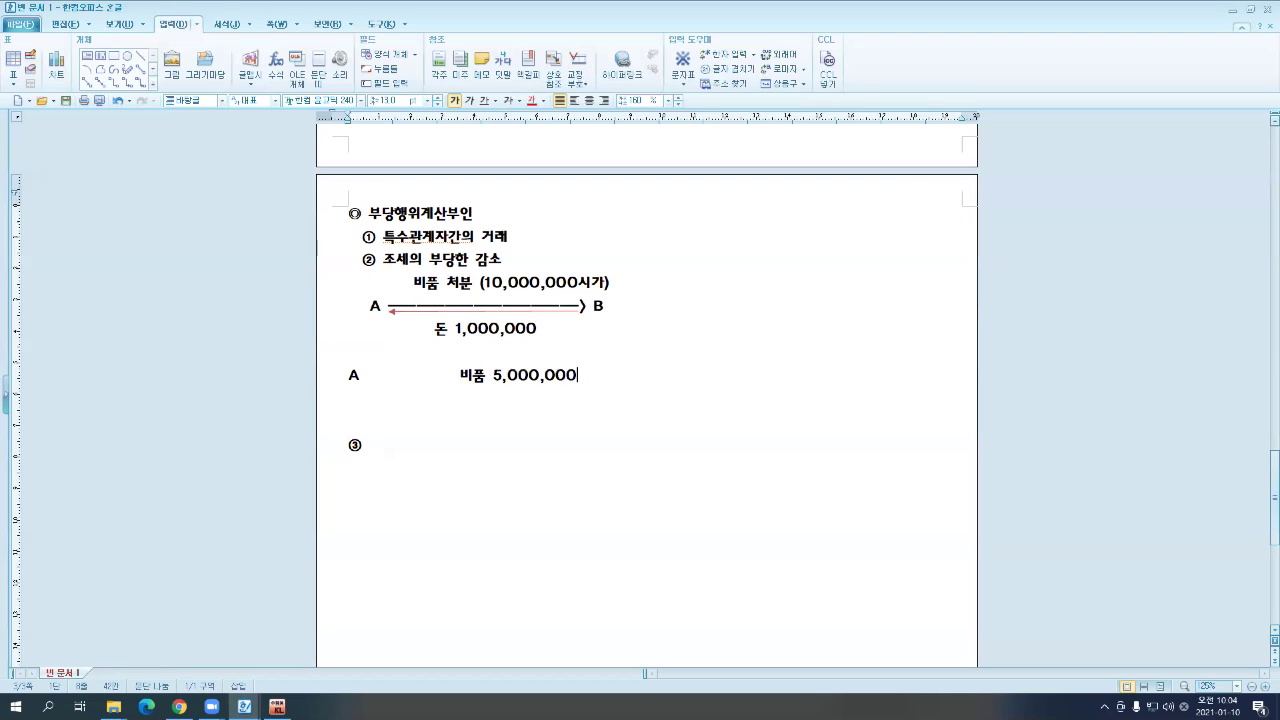
- Insert a slash before 비품 5,000,000 to separate the debit and credit sides
{"action": "key", "text": "Left"}
{"action": "key", "text": "Left"}
{"action": "key", "text": "Left"}
{"action": "key", "text": "Left"}
{"action": "key", "text": "Left"}
{"action": "key", "text": "Left"}
{"action": "key", "text": "Left"}
{"action": "key", "text": "Left"}
{"action": "key", "text": "Left"}
{"action": "key", "text": "Left"}
{"action": "key", "text": "Left"}
{"action": "key", "text": "Right"}
{"action": "type", "text": "/"}
- Enter "현금 1,000,000" on the debit side of A's journal entry
{"action": "left_click", "coordinate": [417, 374]}
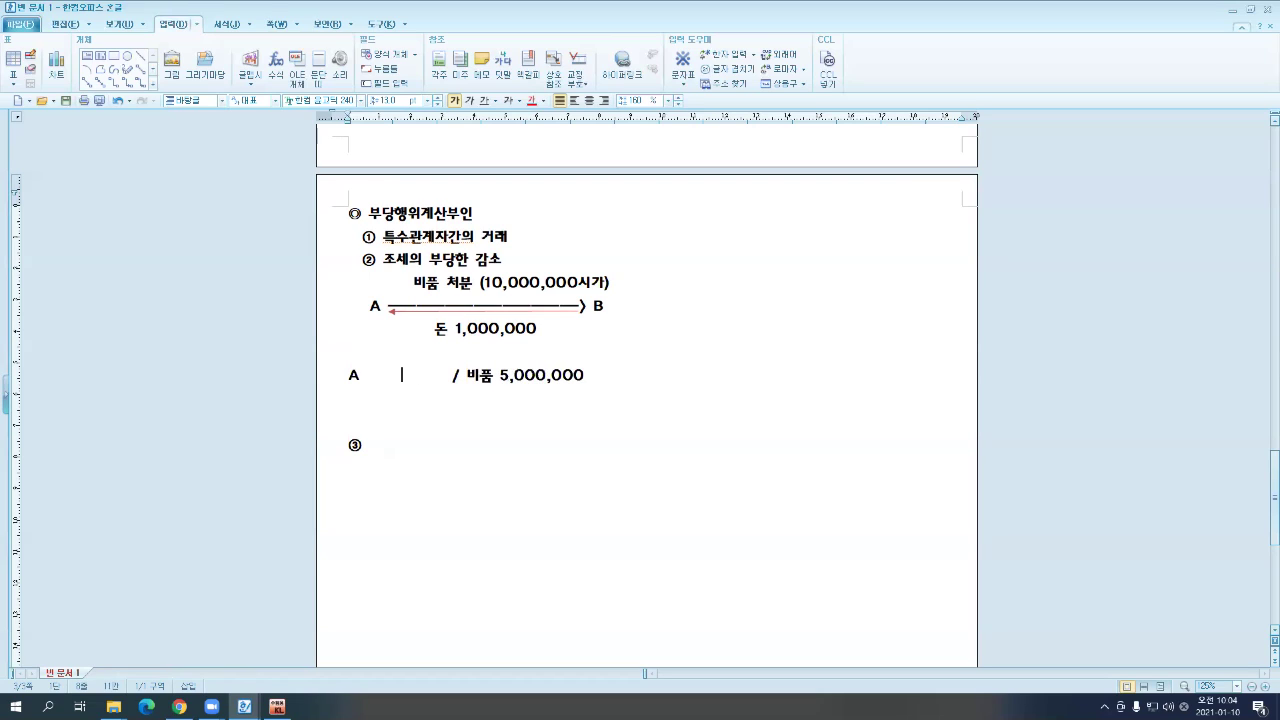
{"action": "type", "text": "현금 1,0"}
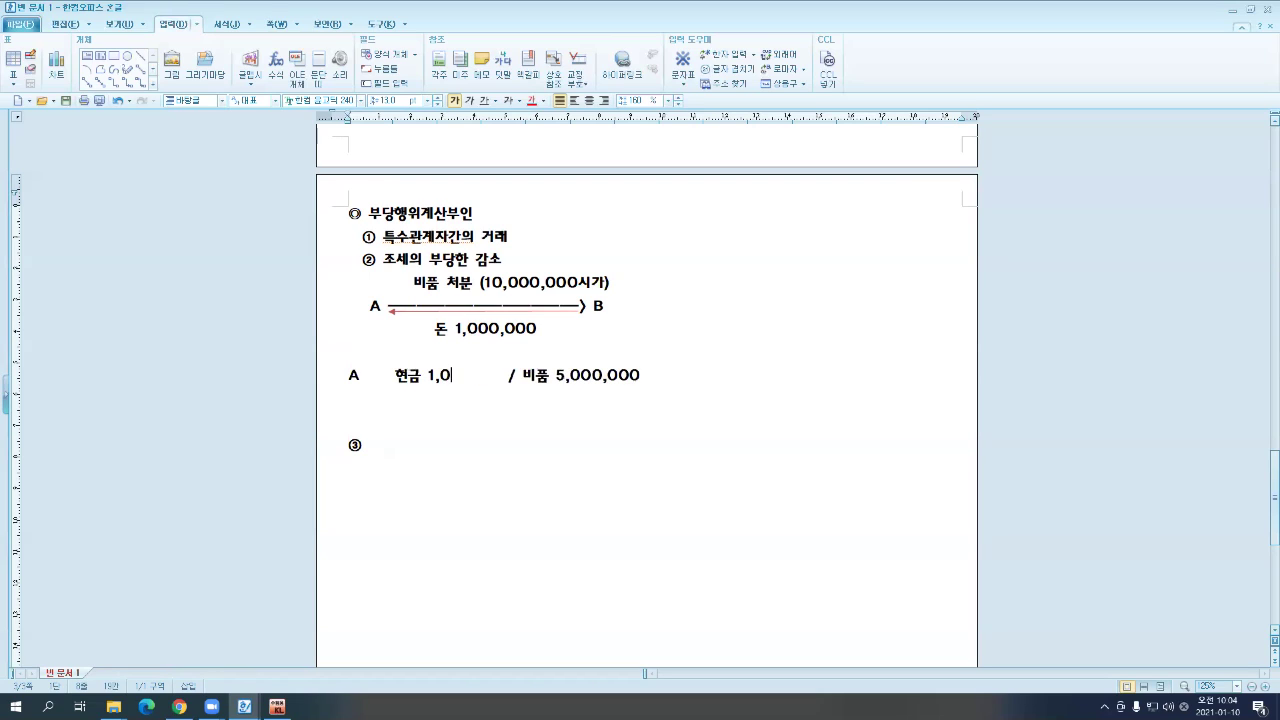
{"action": "type", "text": "00,000"}
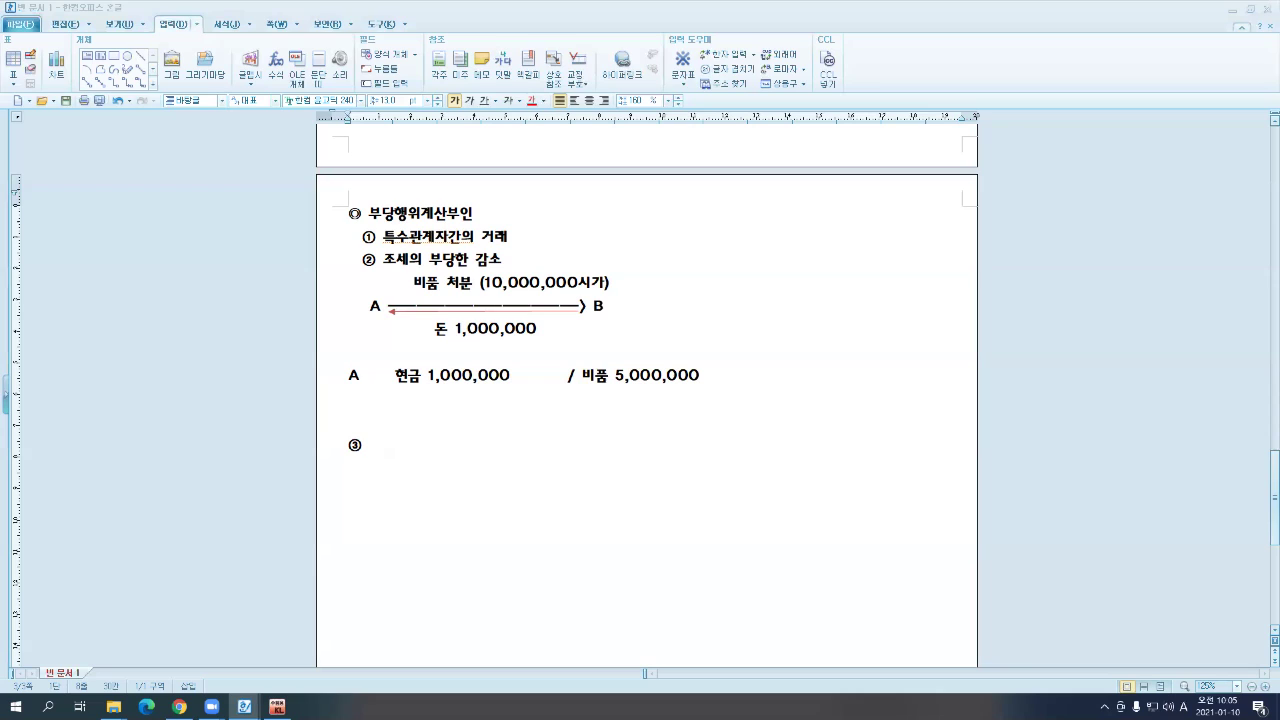
- Change the 현금 amount in A's journal entry to 10,000,000
{"action": "left_click", "coordinate": [439, 376]}
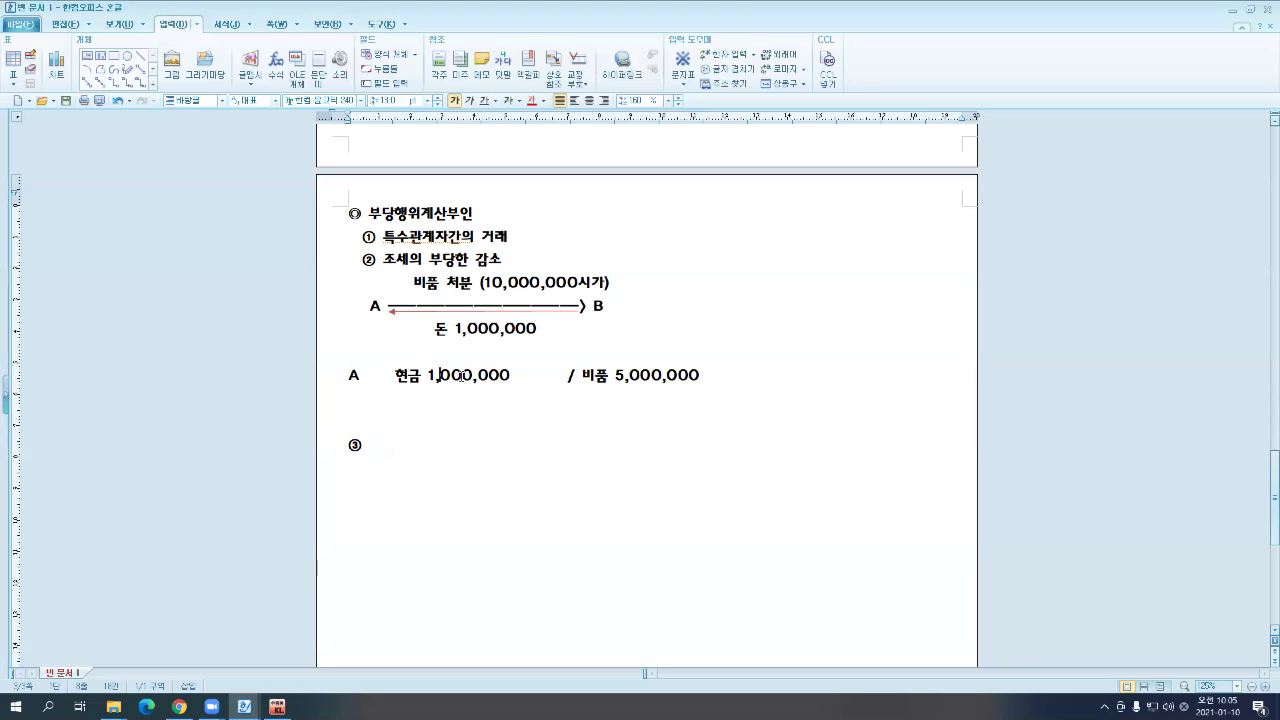
{"action": "type", "text": "0"}
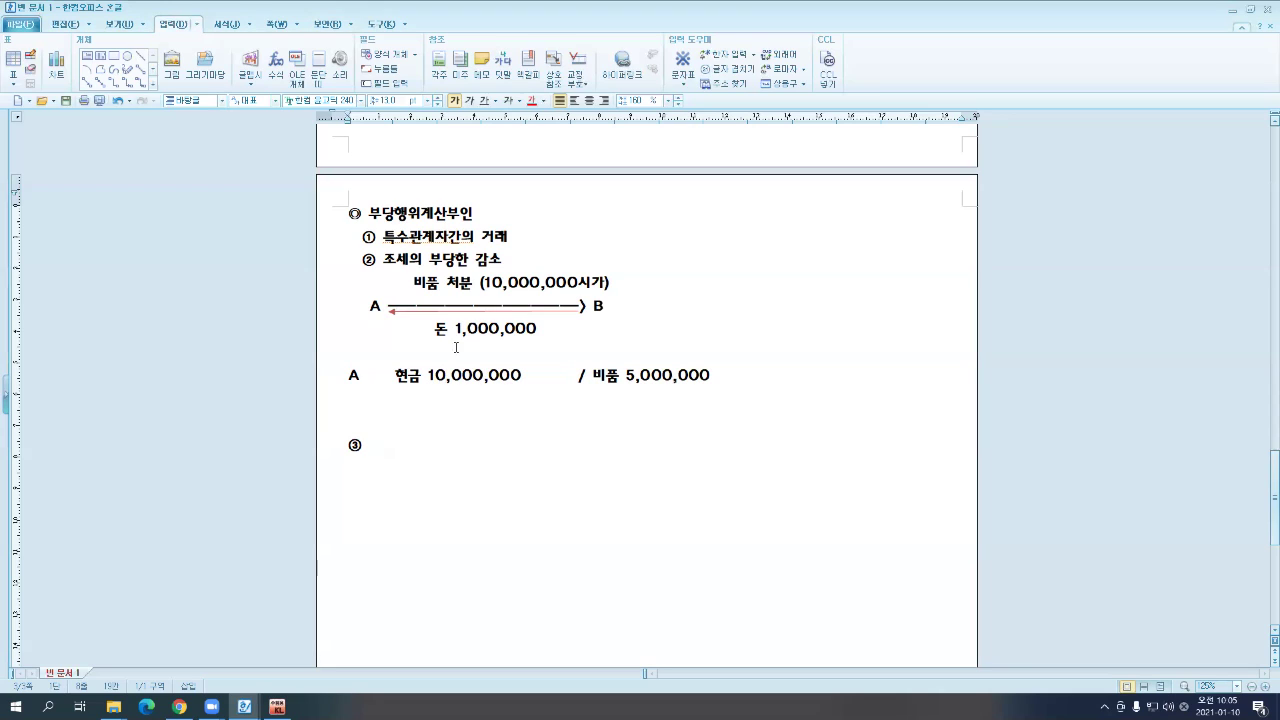
{"action": "left_click_drag", "start_coordinate": [483, 266], "coordinate": [602, 294]}
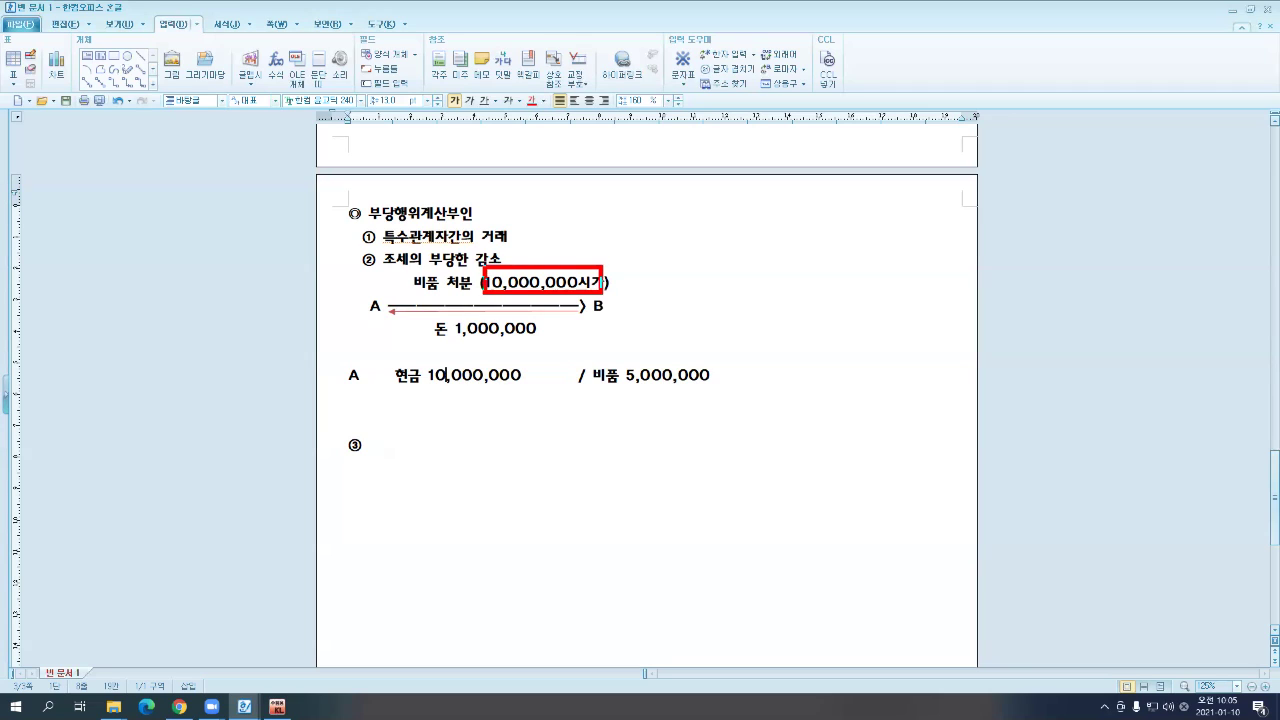
{"action": "left_click_drag", "start_coordinate": [449, 314], "coordinate": [555, 350]}
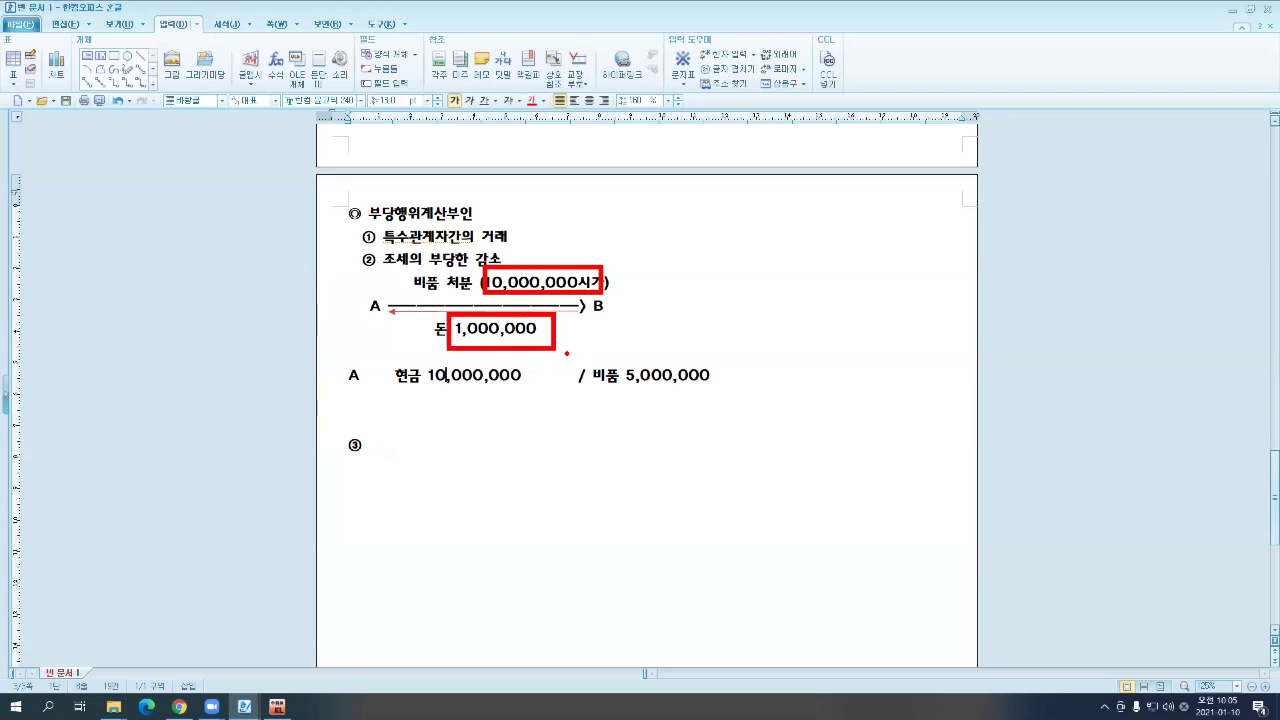
{"action": "key", "text": "Escape"}
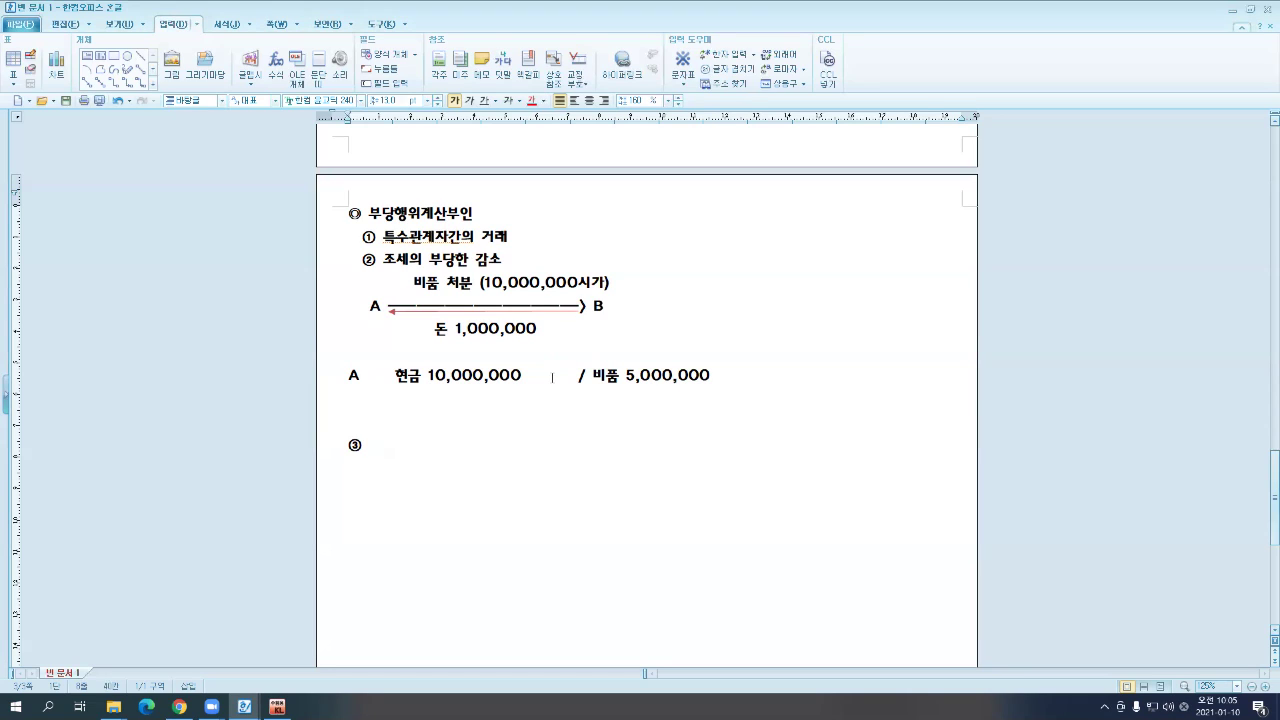
- Narrow the gap before the slash in A's entry and add "유형자산처분이익 5,000,000 ——〉 O" beneath 비품
{"action": "double_click", "coordinate": [544, 378]}
{"action": "key", "text": "Delete"}
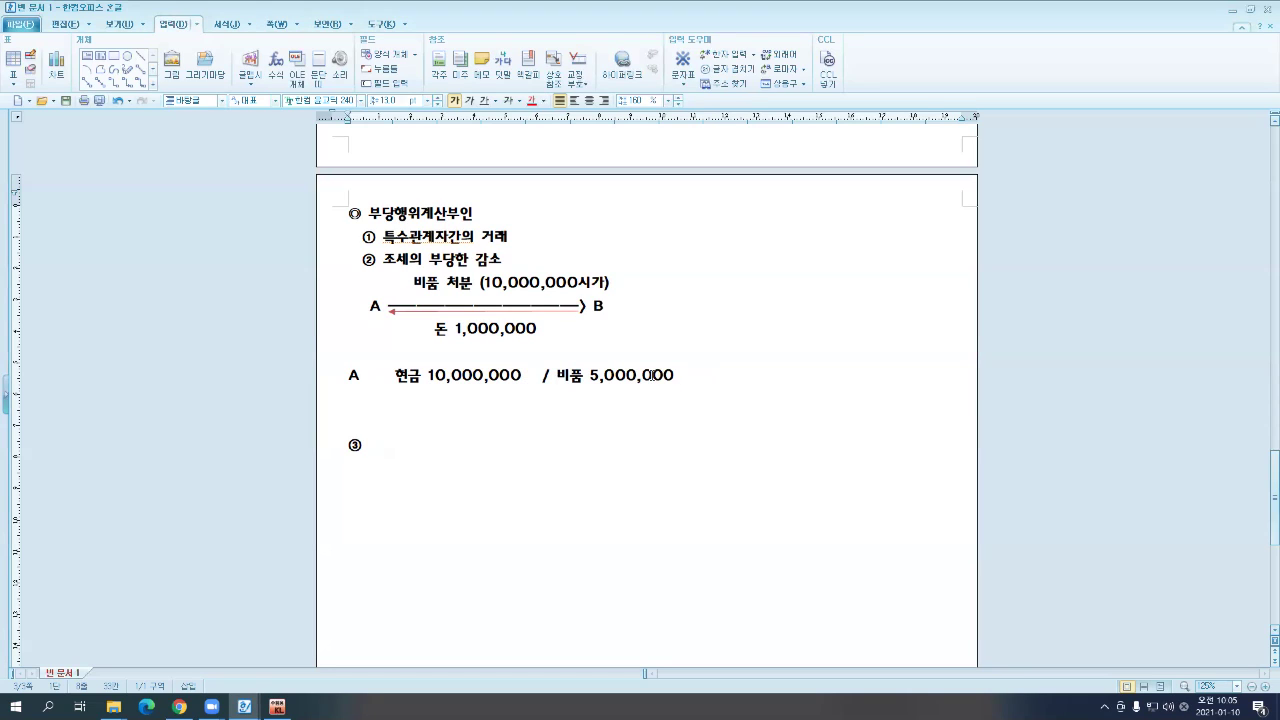
{"action": "key", "text": "End"}
{"action": "key", "text": "Return"}
{"action": "type", "text": "유형자산처"}
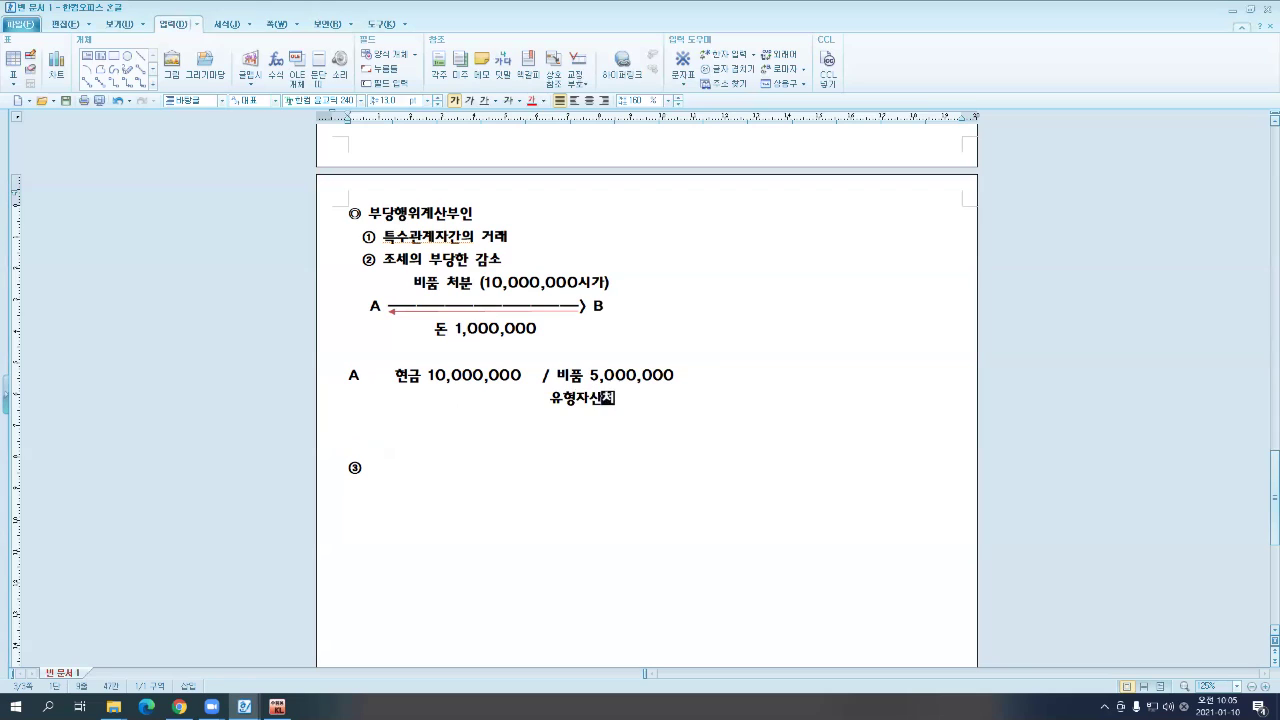
{"action": "type", "text": "분이익 5,00"}
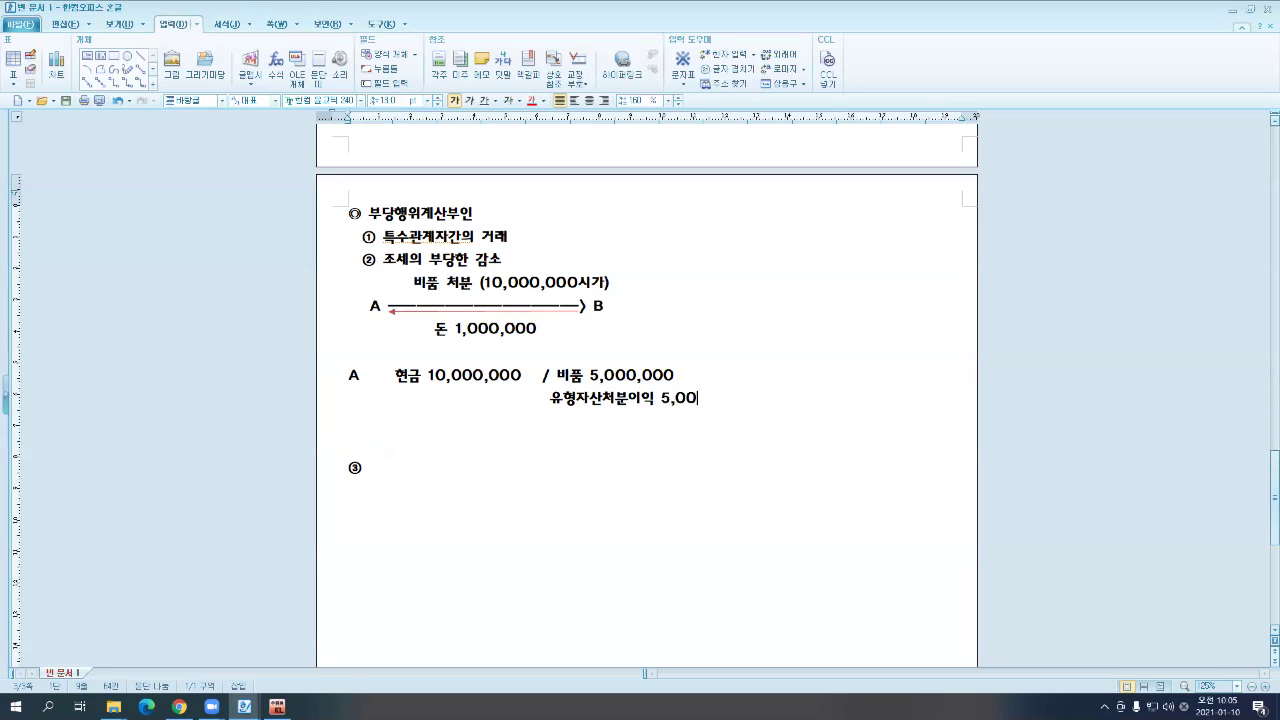
{"action": "type", "text": "0,000    ——〉"}
{"action": "type", "text": " ㅇ"}
- Start a second journal entry two lines below with "/ 비품 5,000,000" on the credit side
{"action": "key", "text": "Return"}
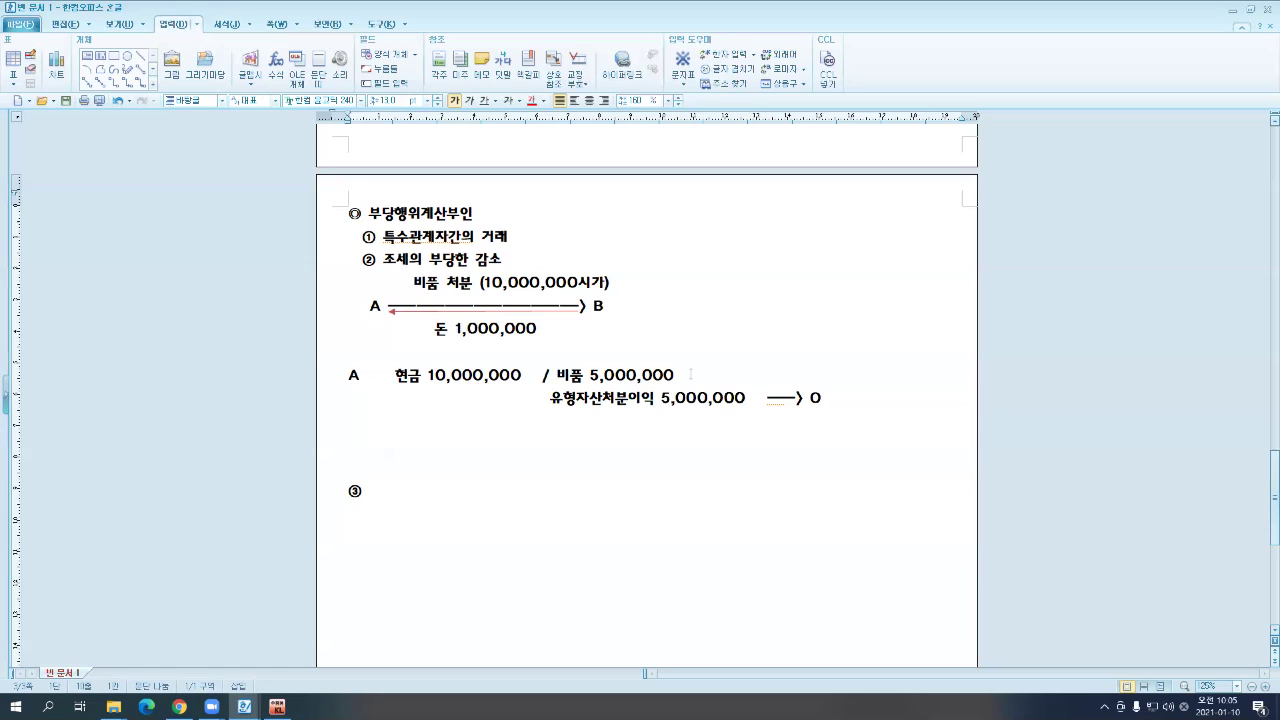
{"action": "key", "text": "Return"}
{"action": "key", "text": "BackSpace"}
{"action": "key", "text": "BackSpace"}
{"action": "key", "text": "BackSpace"}
{"action": "type", "text": "/"}
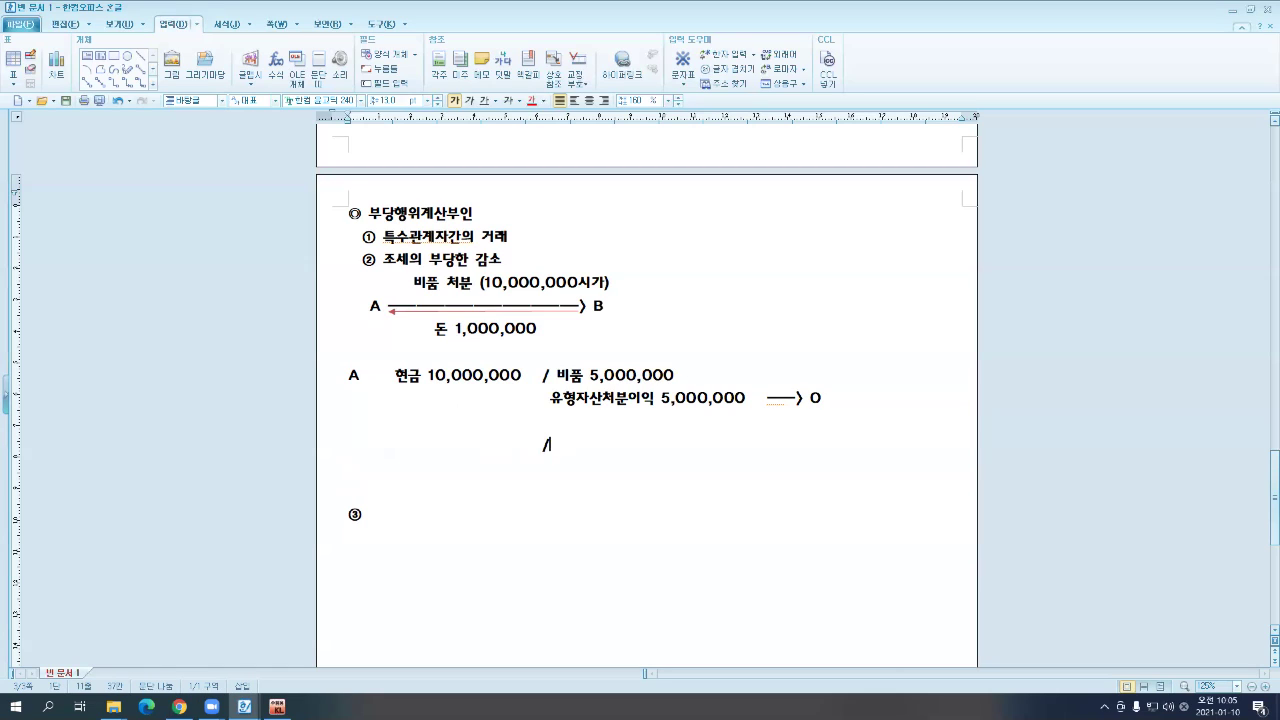
{"action": "type", "text": " 비품 5,000,000"}
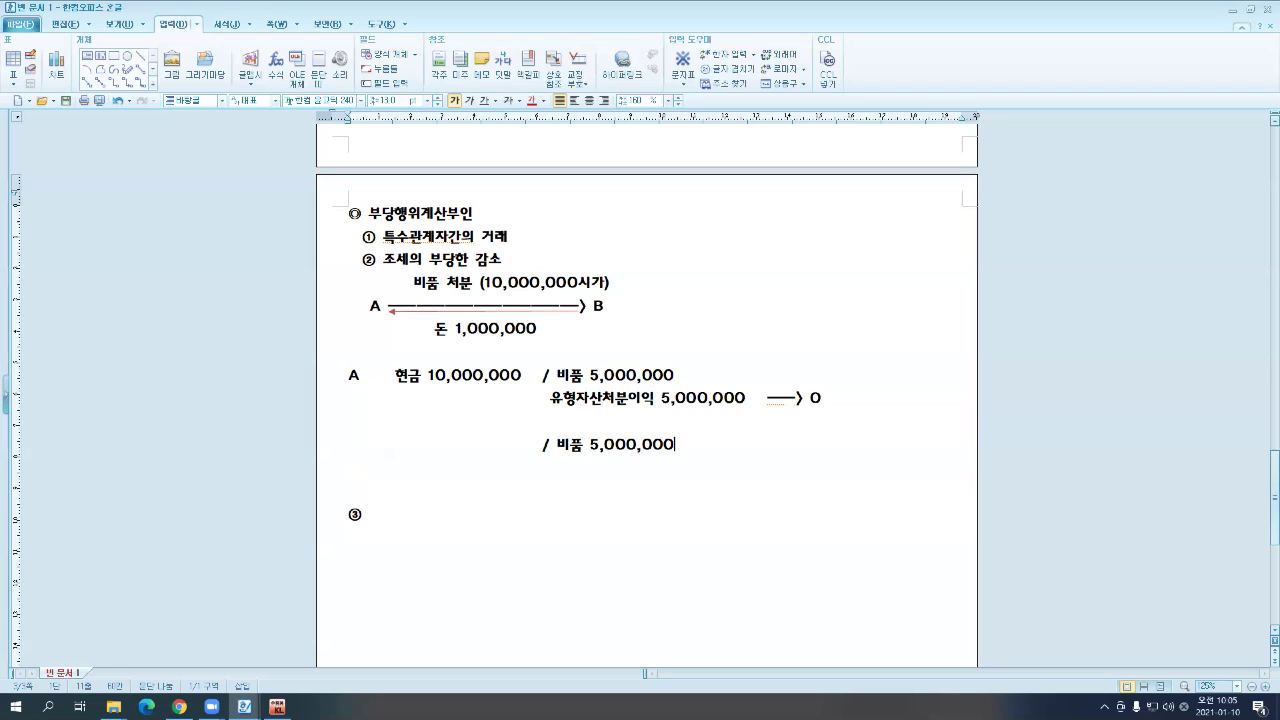
- Replace the blank space before the second entry's slash with "현금 1,000,000" on the debit side
{"action": "key", "text": "Left"}
{"action": "key", "text": "Left"}
{"action": "key", "text": "Left"}
{"action": "key", "text": "Left"}
{"action": "key", "text": "Left"}
{"action": "key", "text": "Left"}
{"action": "key", "text": "Left"}
{"action": "key", "text": "Left"}
{"action": "key", "text": "Left"}
{"action": "key", "text": "Left"}
{"action": "key", "text": "Left"}
{"action": "key", "text": "Left"}
{"action": "key", "text": "Left"}
{"action": "key", "text": "Left"}
{"action": "key", "text": "Left"}
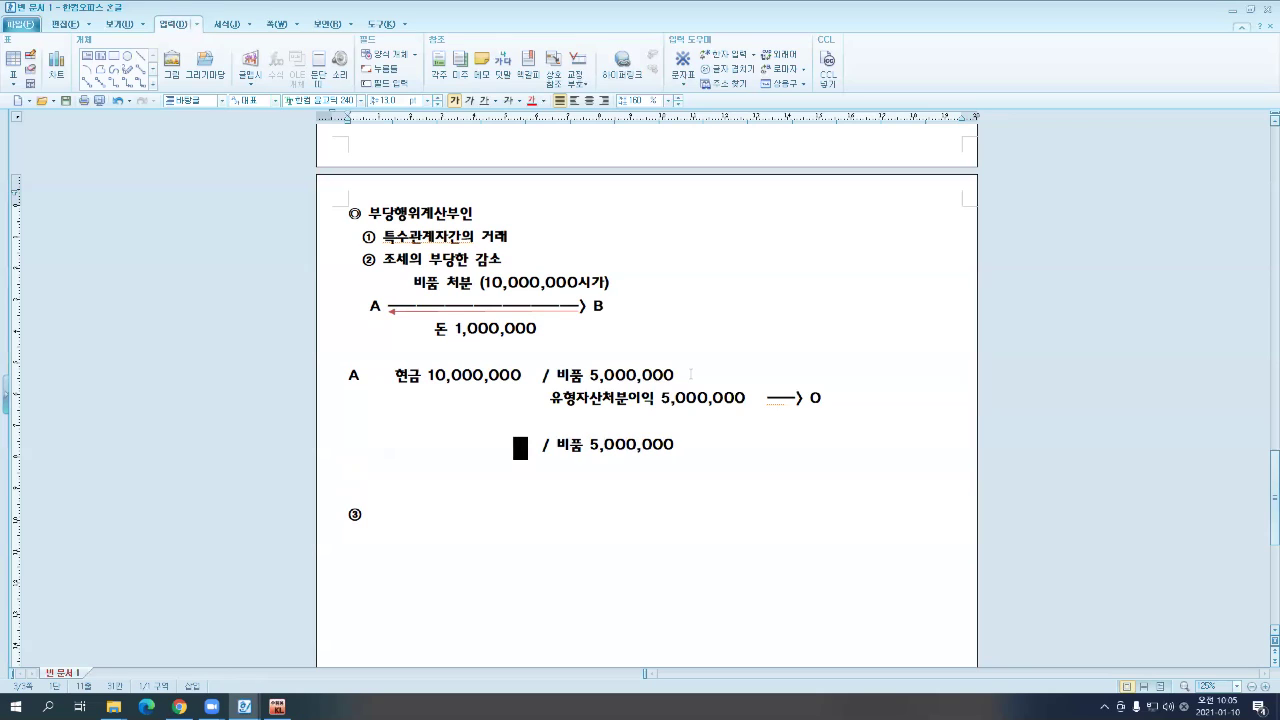
{"action": "key", "text": "shift+Left"}
{"action": "key", "text": "shift+Left"}
{"action": "key", "text": "shift+Left"}
{"action": "key", "text": "shift+Left"}
{"action": "key", "text": "shift+Left"}
{"action": "key", "text": "shift+Left"}
{"action": "key", "text": "shift+Left"}
{"action": "key", "text": "shift+Left"}
{"action": "key", "text": "shift+Left"}
{"action": "key", "text": "shift+Left"}
{"action": "key", "text": "shift+Left"}
{"action": "key", "text": "shift+Left"}
{"action": "key", "text": "shift+Left"}
{"action": "key", "text": "shift+Left"}
{"action": "key", "text": "shift+Left"}
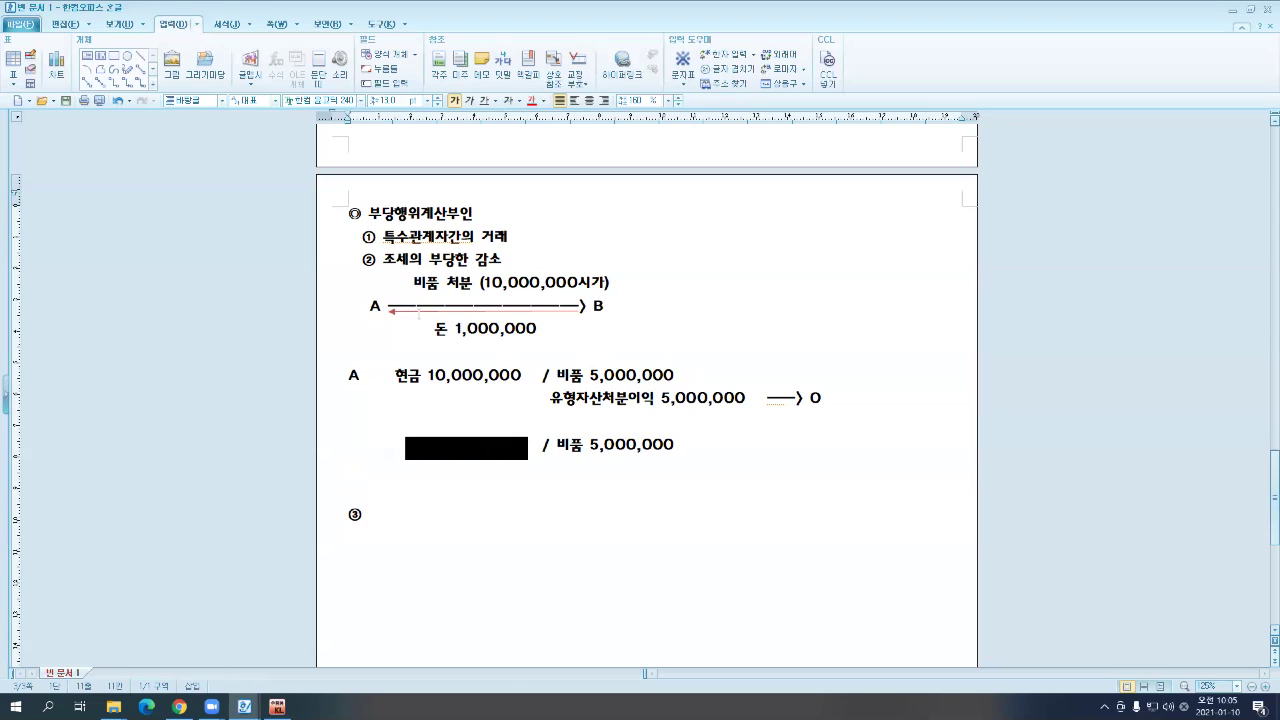
{"action": "left_click_drag", "start_coordinate": [418, 312], "coordinate": [560, 350]}
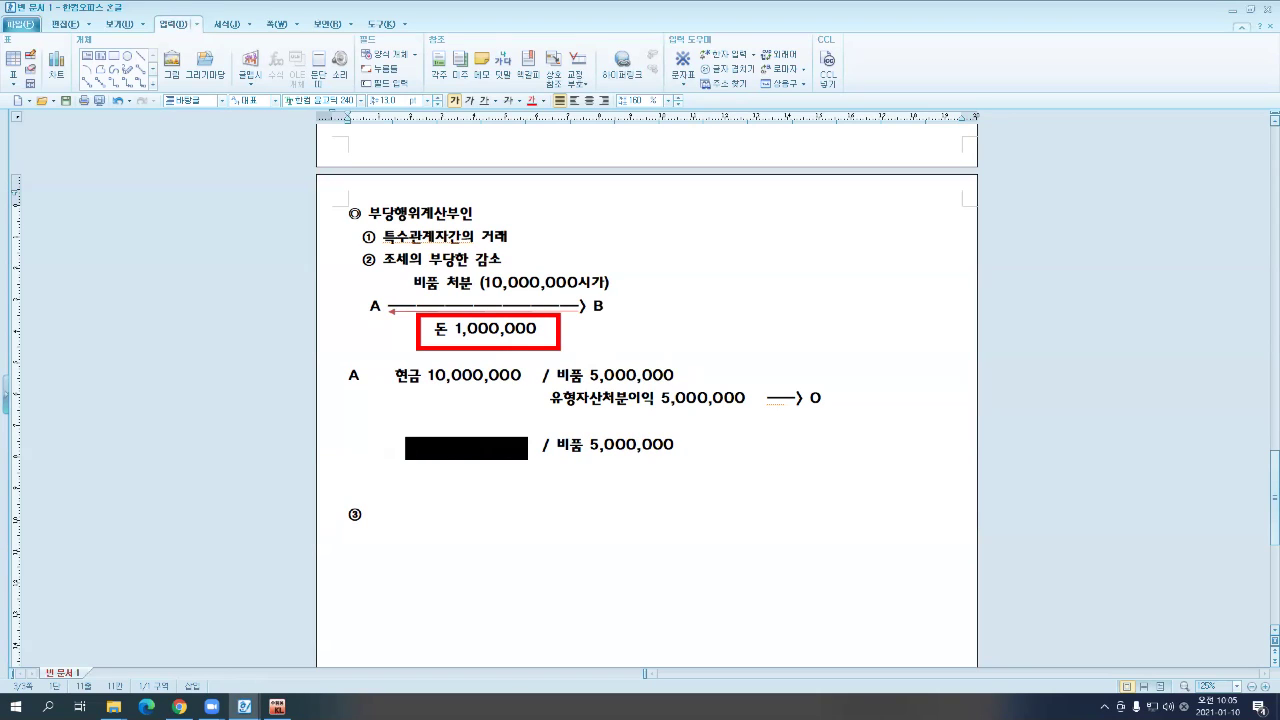
{"action": "key", "text": "BackSpace"}
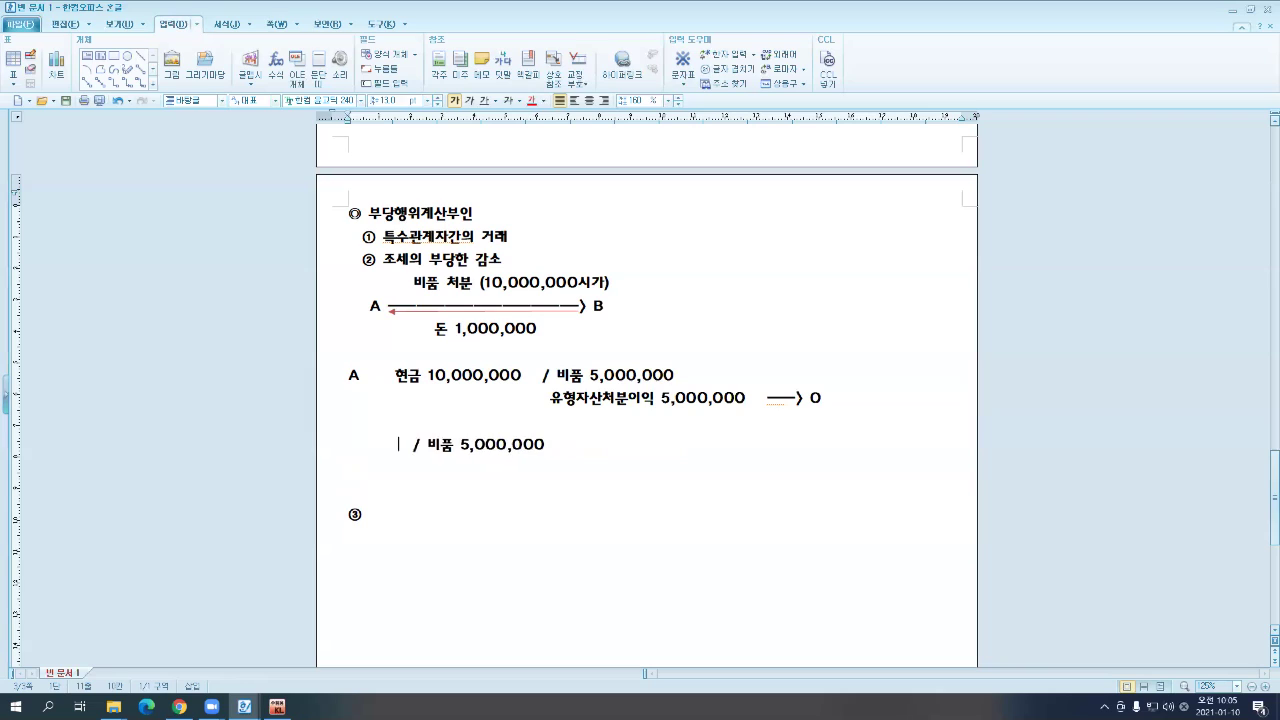
{"action": "type", "text": "현금 1,000,000"}
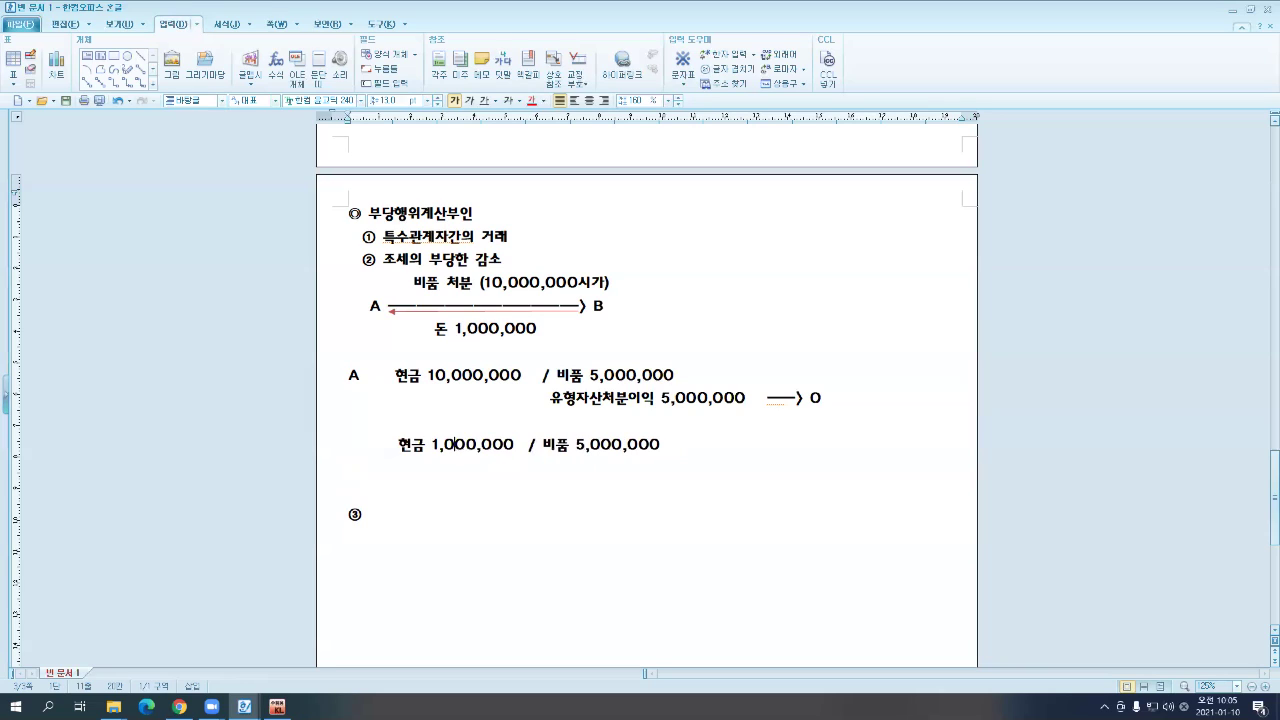
- Widen the spacing around the amount and slash in the second entry to line up with the first, and add a line below
{"action": "left_click", "coordinate": [431, 444]}
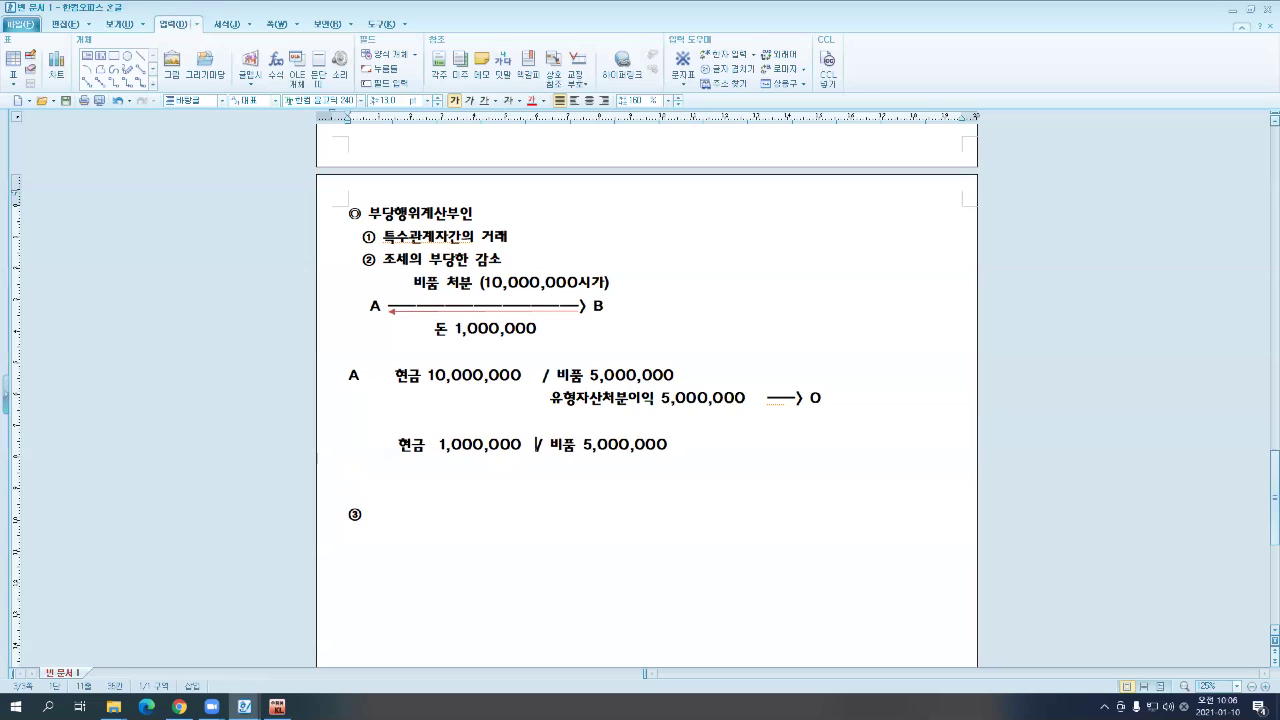
{"action": "left_click", "coordinate": [536, 444]}
{"action": "left_click", "coordinate": [550, 444]}
{"action": "key", "text": "Return"}
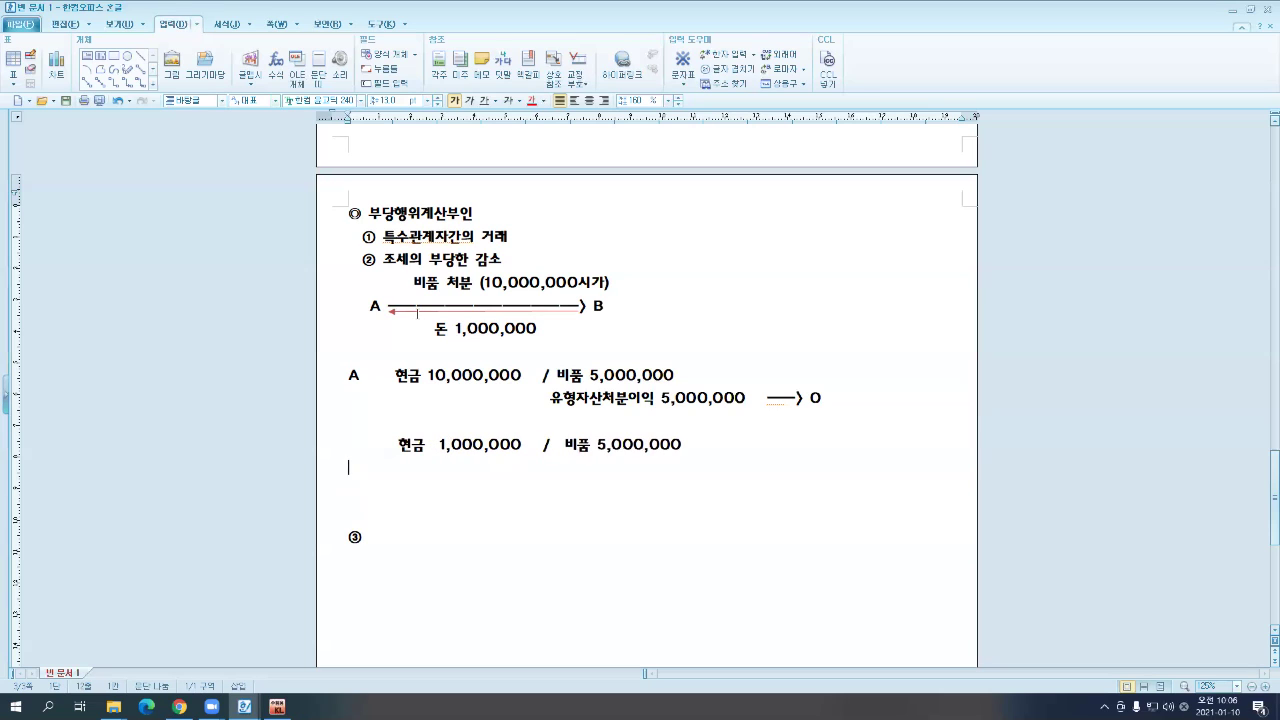
{"action": "key", "text": "ctrl+2"}
{"action": "mouse_move", "coordinate": [376, 356]}
{"action": "left_mouse_down"}
{"action": "mouse_move", "coordinate": [862, 442]}
{"action": "mouse_move", "coordinate": [870, 414]}
{"action": "left_mouse_up"}
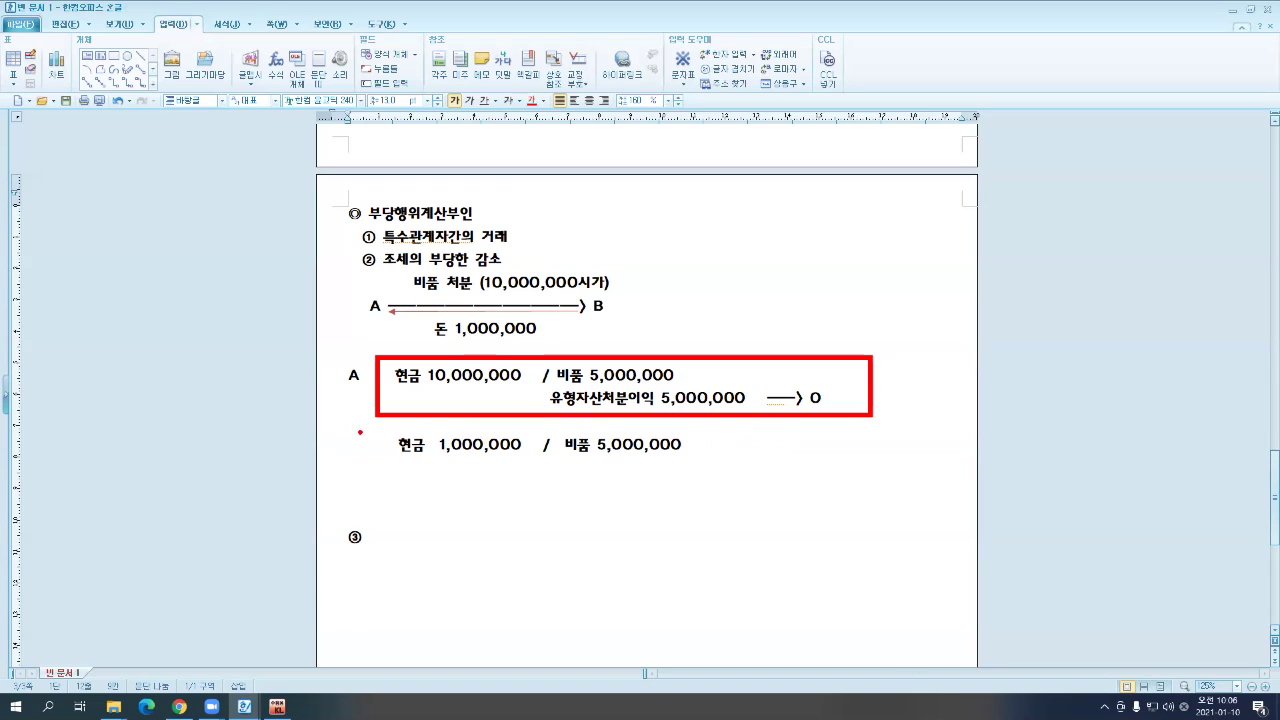
{"action": "mouse_move", "coordinate": [363, 427]}
{"action": "left_mouse_down"}
{"action": "mouse_move", "coordinate": [714, 554]}
{"action": "mouse_move", "coordinate": [857, 491]}
{"action": "left_mouse_up"}
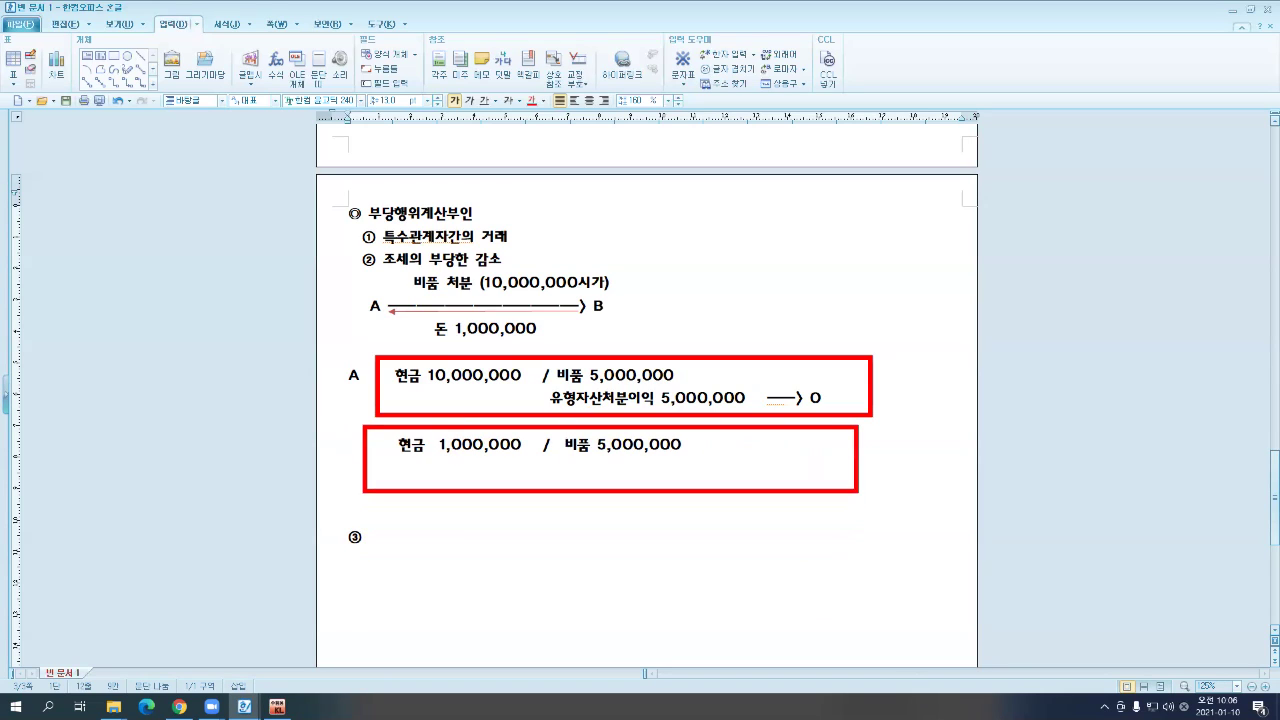
{"action": "key", "text": "Escape"}
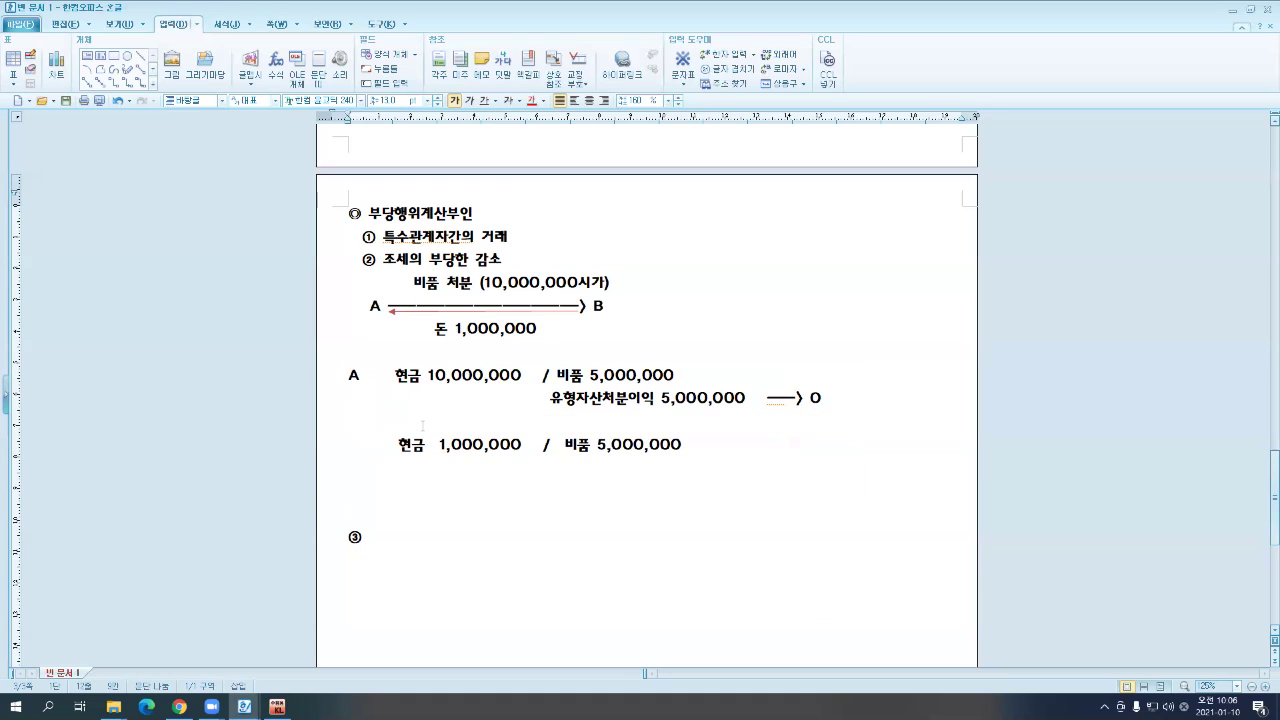
- Add "유형자산처분손실 4,000,000" on the debit side below the second entry's 현금 line and indent that 현금 line further
{"action": "key", "text": "BackSpace"}
{"action": "type", "text": "유형자산"}
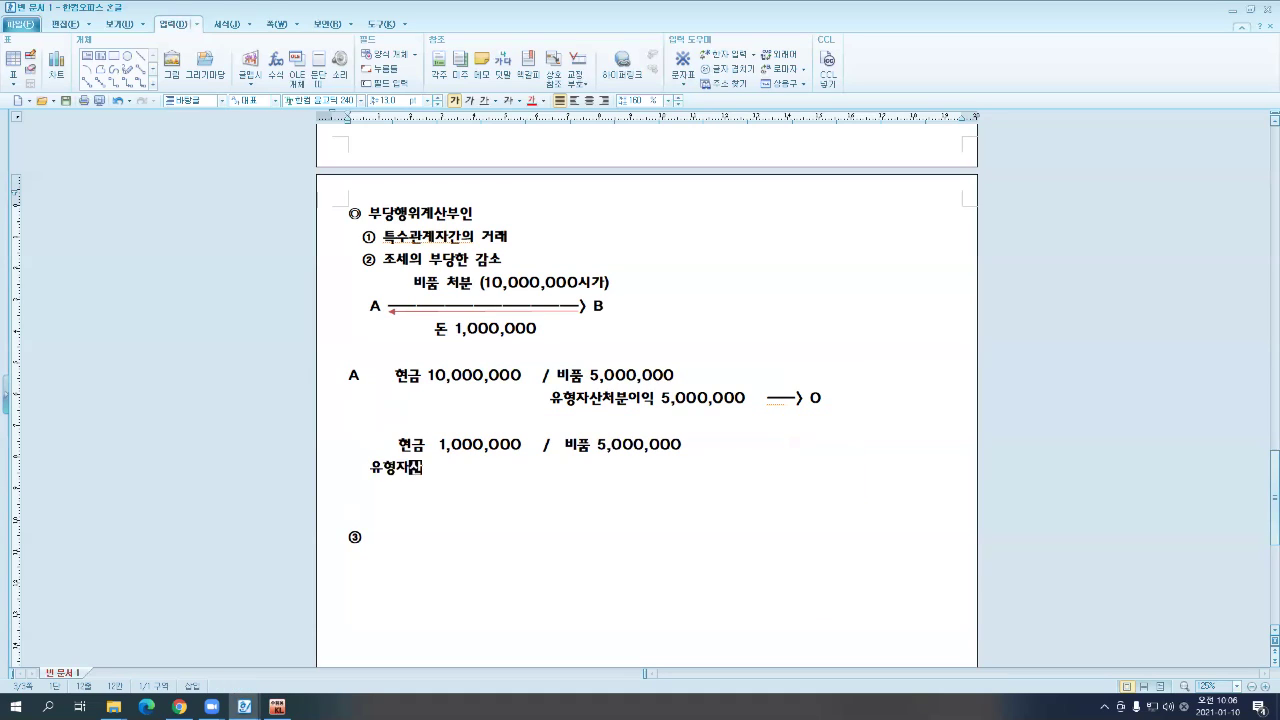
{"action": "type", "text": "처분손실 4,"}
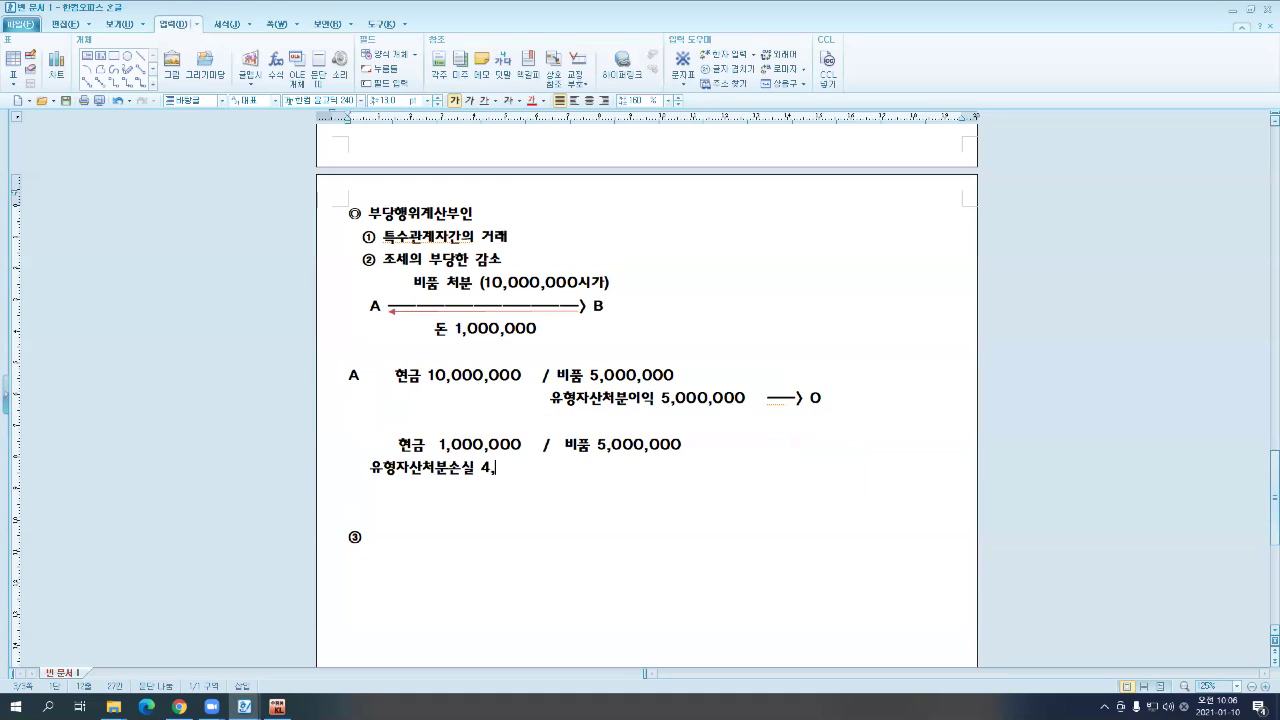
{"action": "type", "text": "000,000"}
{"action": "key", "text": "Up"}
{"action": "key", "text": "Home"}
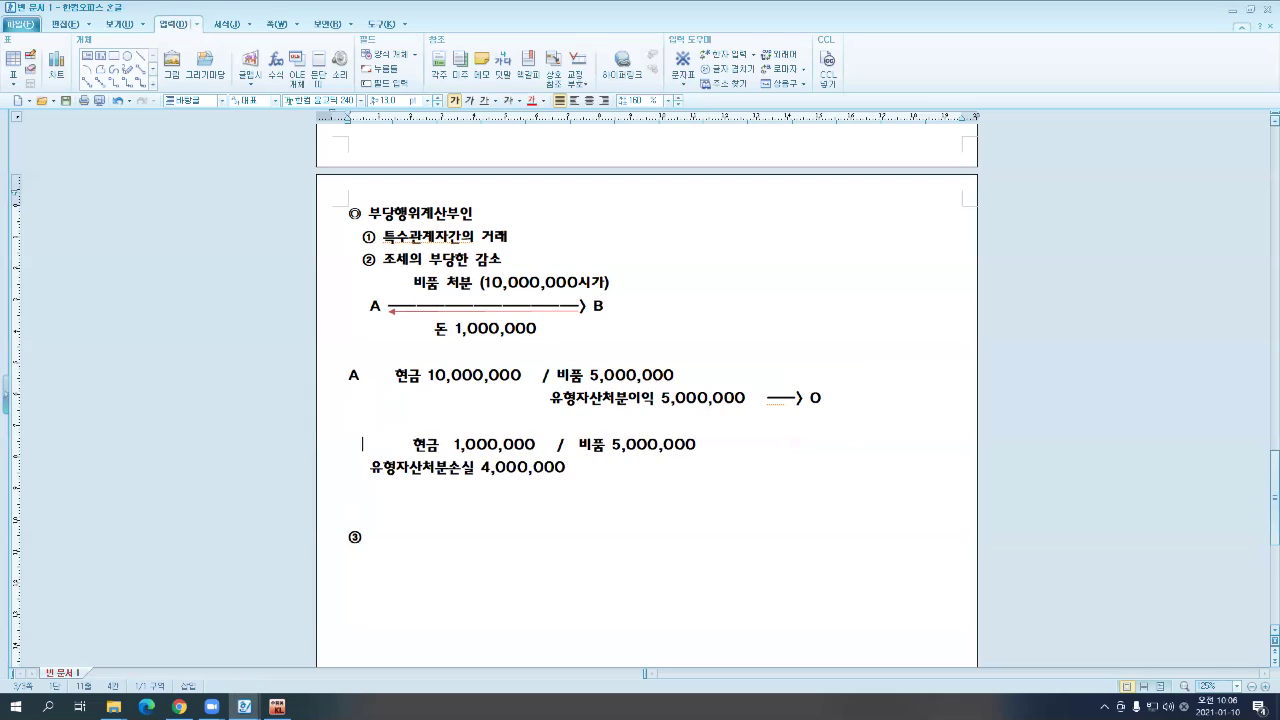
- Append an arrow pointing to "X" after 유형자산처분손실 4,000,000
{"action": "key", "text": "End"}
{"action": "key", "text": "Down"}
{"action": "type", "text": "----> X"}
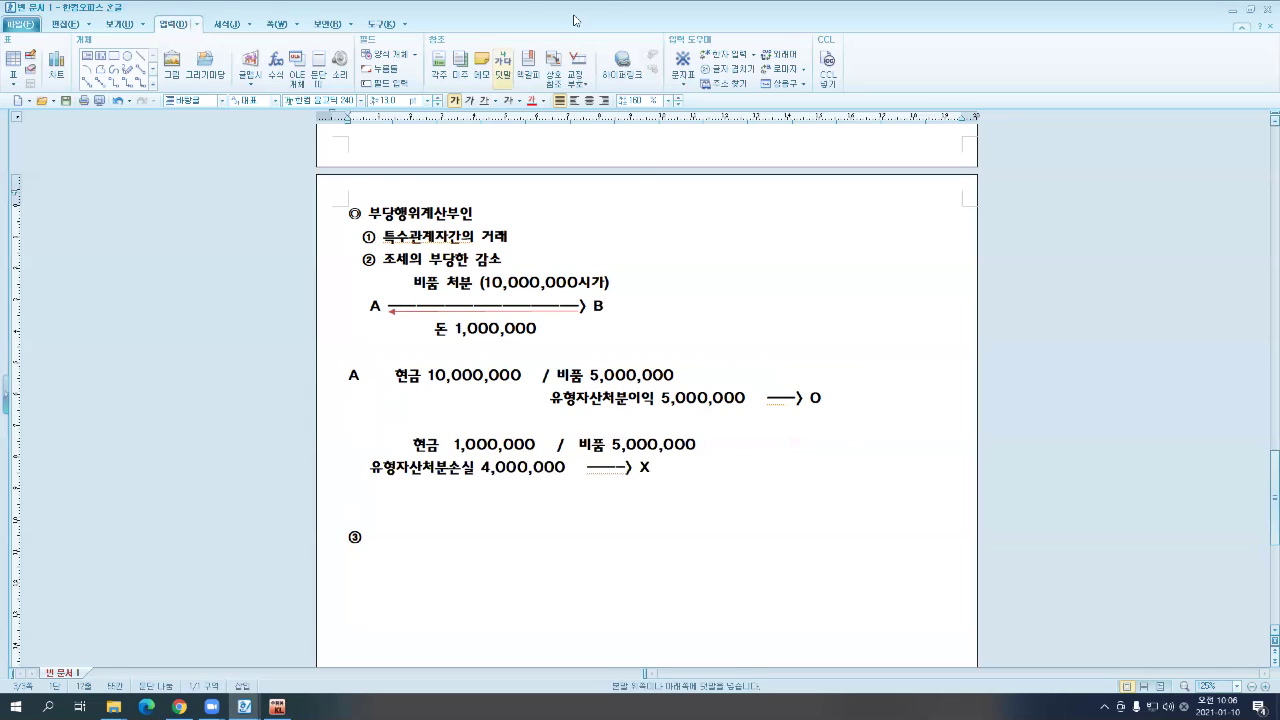
{"action": "scroll", "coordinate": [615, 316], "scroll_direction": "down", "scroll_amount": 3}
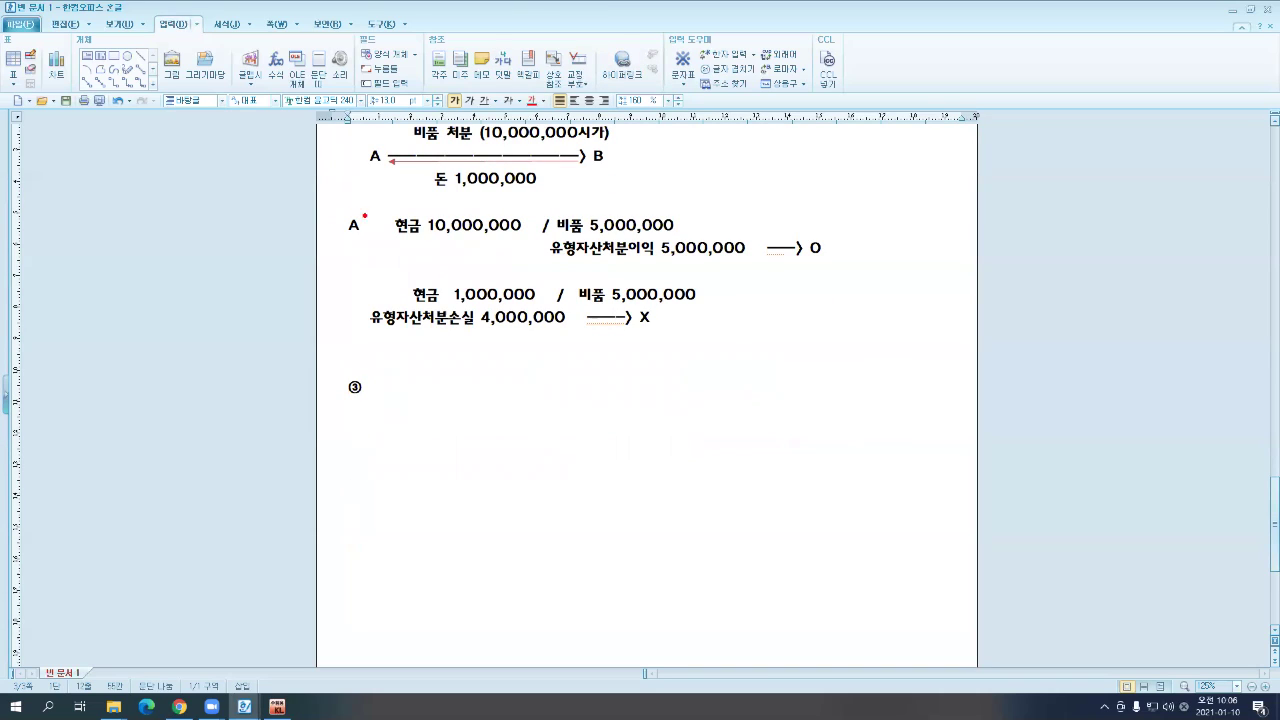
{"action": "mouse_move", "coordinate": [370, 215]}
{"action": "left_mouse_down"}
{"action": "mouse_move", "coordinate": [523, 251]}
{"action": "mouse_move", "coordinate": [803, 286]}
{"action": "left_mouse_up"}
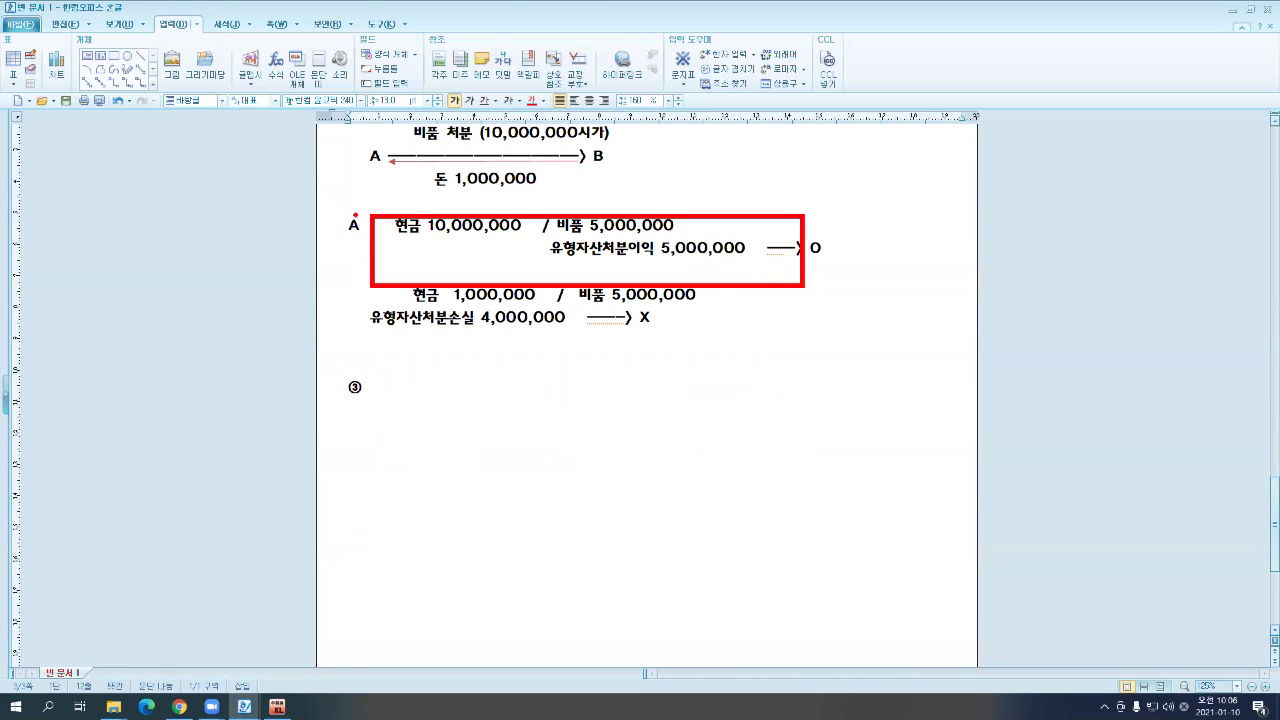
{"action": "mouse_move", "coordinate": [355, 214]}
{"action": "left_mouse_down"}
{"action": "mouse_move", "coordinate": [365, 238]}
{"action": "mouse_move", "coordinate": [363, 212]}
{"action": "left_mouse_up"}
{"action": "left_click_drag", "start_coordinate": [604, 195], "coordinate": [639, 195]}
{"action": "left_click_drag", "start_coordinate": [476, 206], "coordinate": [507, 193]}
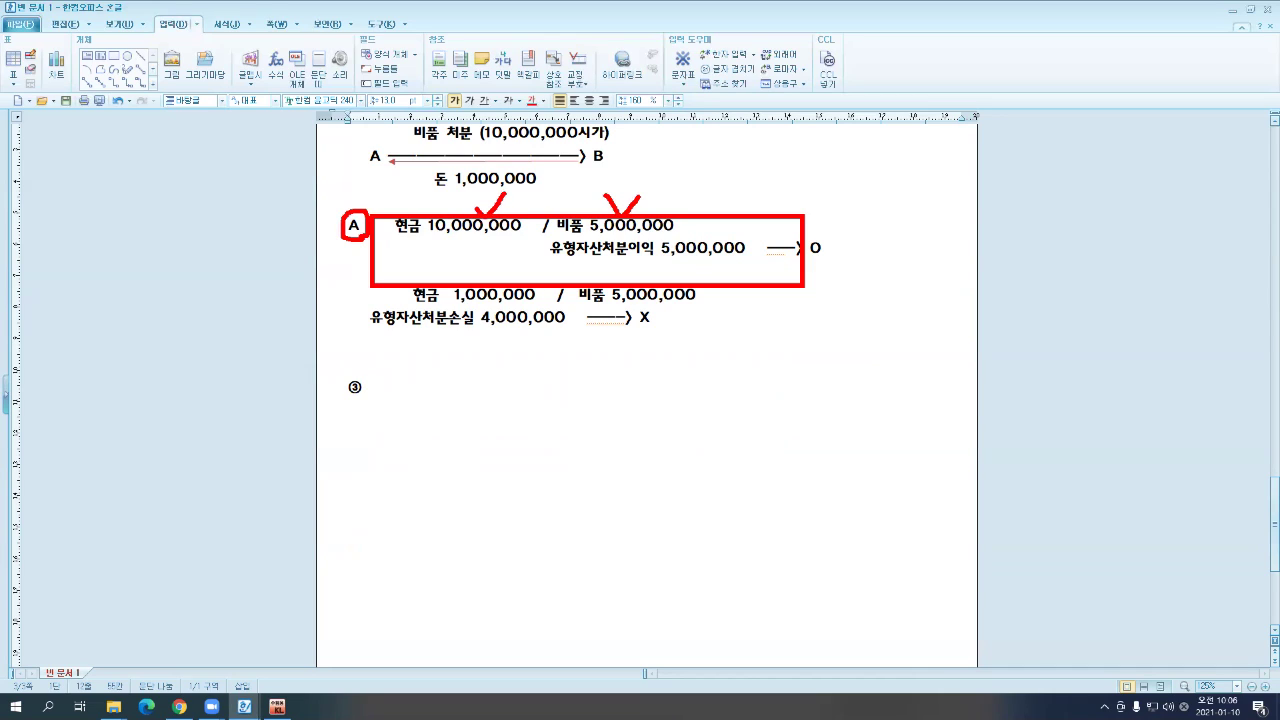
{"action": "left_click_drag", "start_coordinate": [546, 236], "coordinate": [765, 268]}
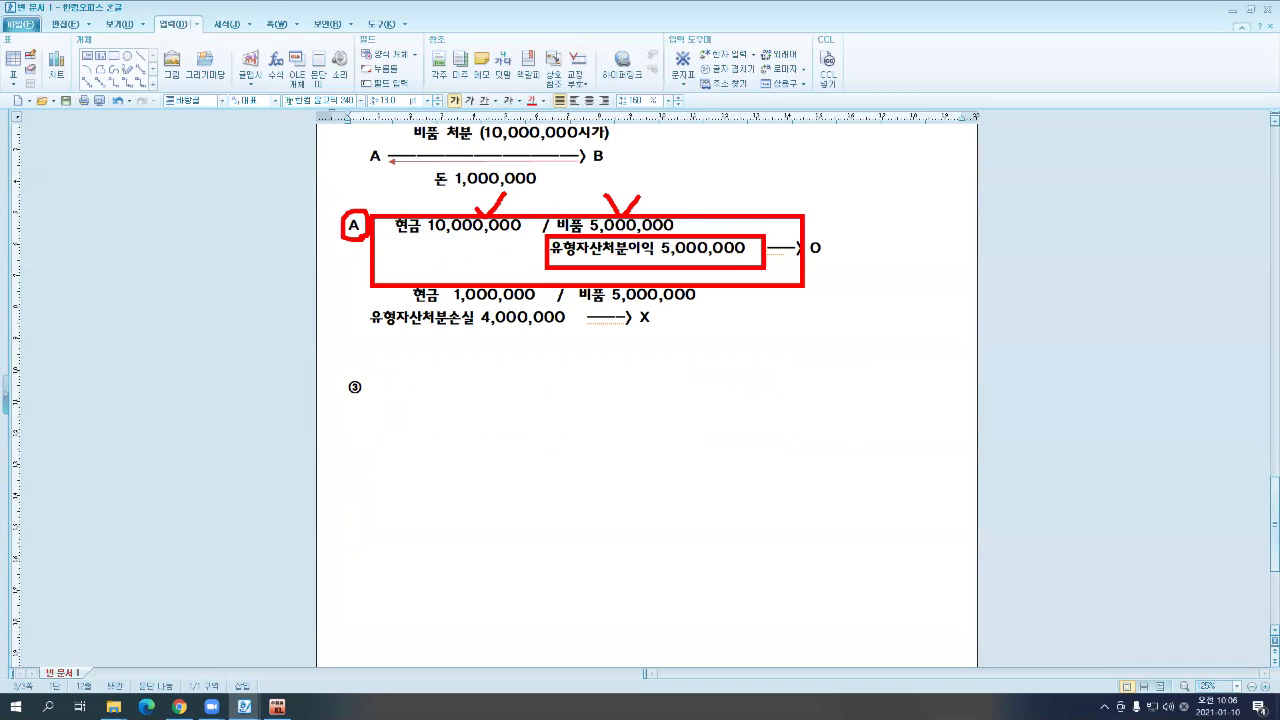
{"action": "key", "text": "Escape"}
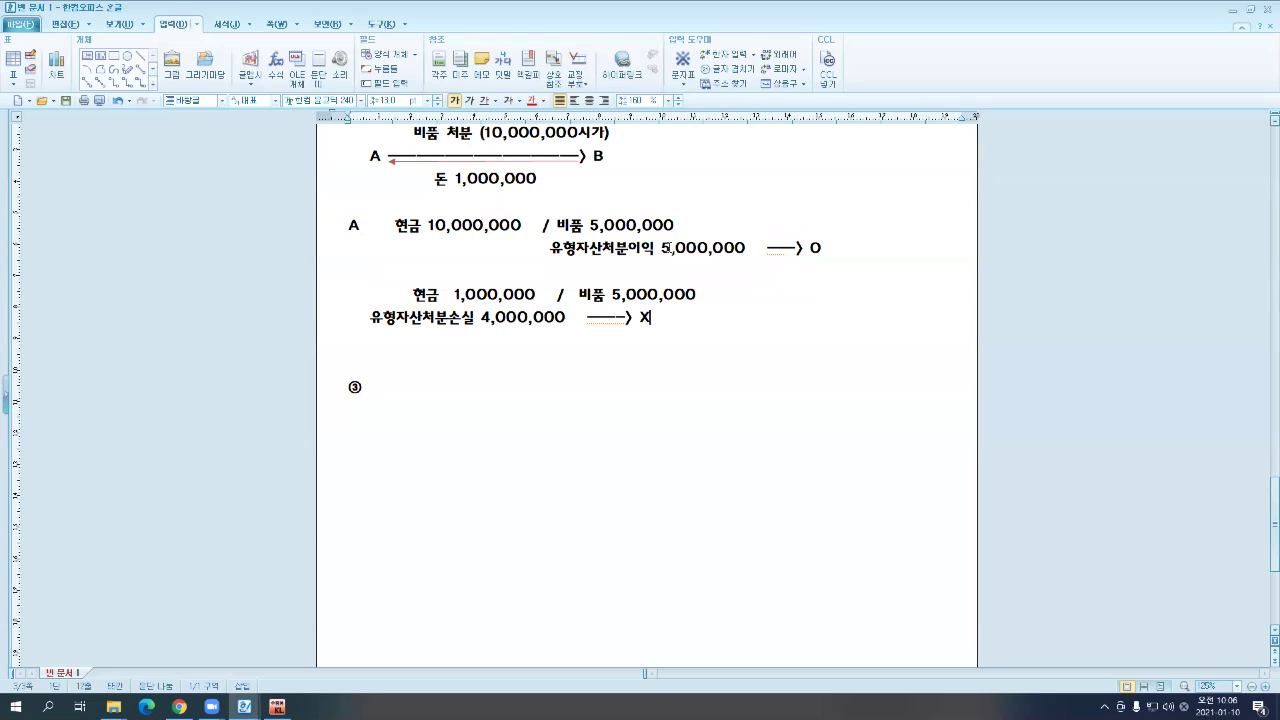
- Insert "(수익)" directly after 유형자산처분이익 in the first entry
{"action": "left_click", "coordinate": [655, 247]}
{"action": "type", "text": "(TNDL"}
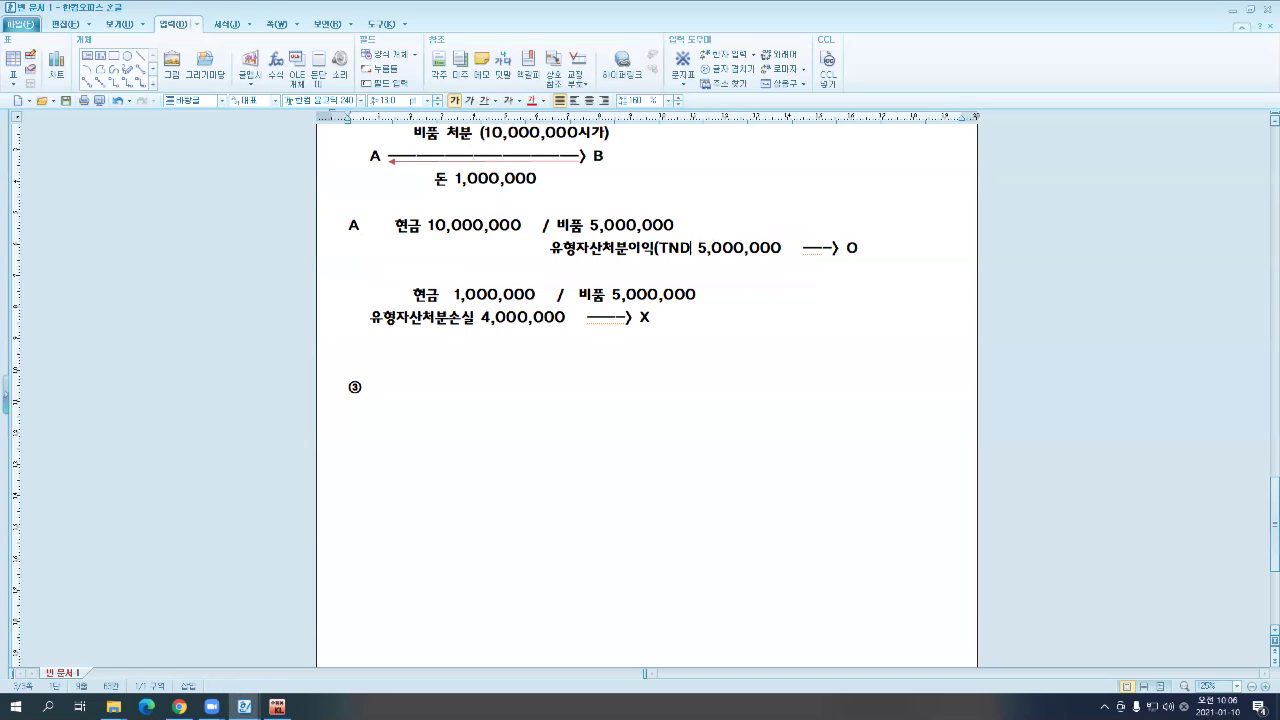
{"action": "key", "text": "BackSpace"}
{"action": "key", "text": "BackSpace"}
{"action": "key", "text": "BackSpace"}
{"action": "key", "text": "BackSpace"}
{"action": "key", "text": "BackSpace"}
{"action": "type", "text": "수익)"}
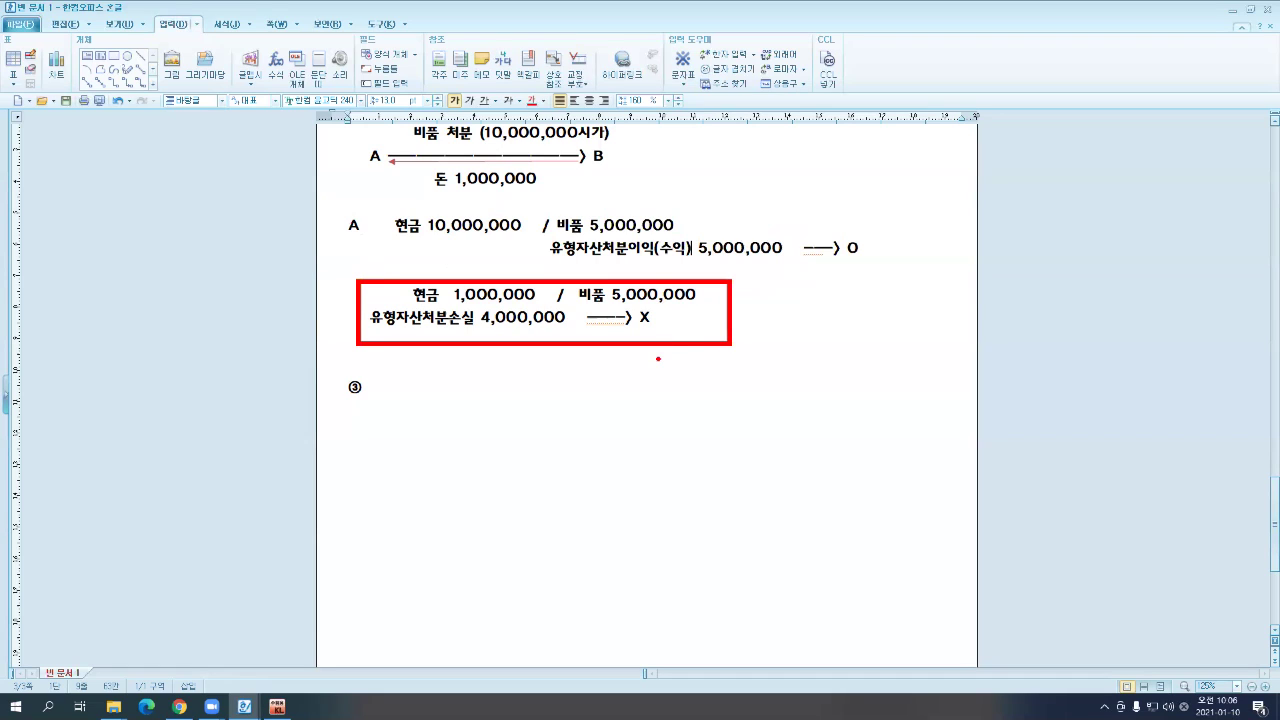
{"action": "left_click_drag", "start_coordinate": [676, 236], "coordinate": [694, 226]}
{"action": "left_click_drag", "start_coordinate": [472, 310], "coordinate": [476, 293]}
{"action": "key", "text": "Escape"}
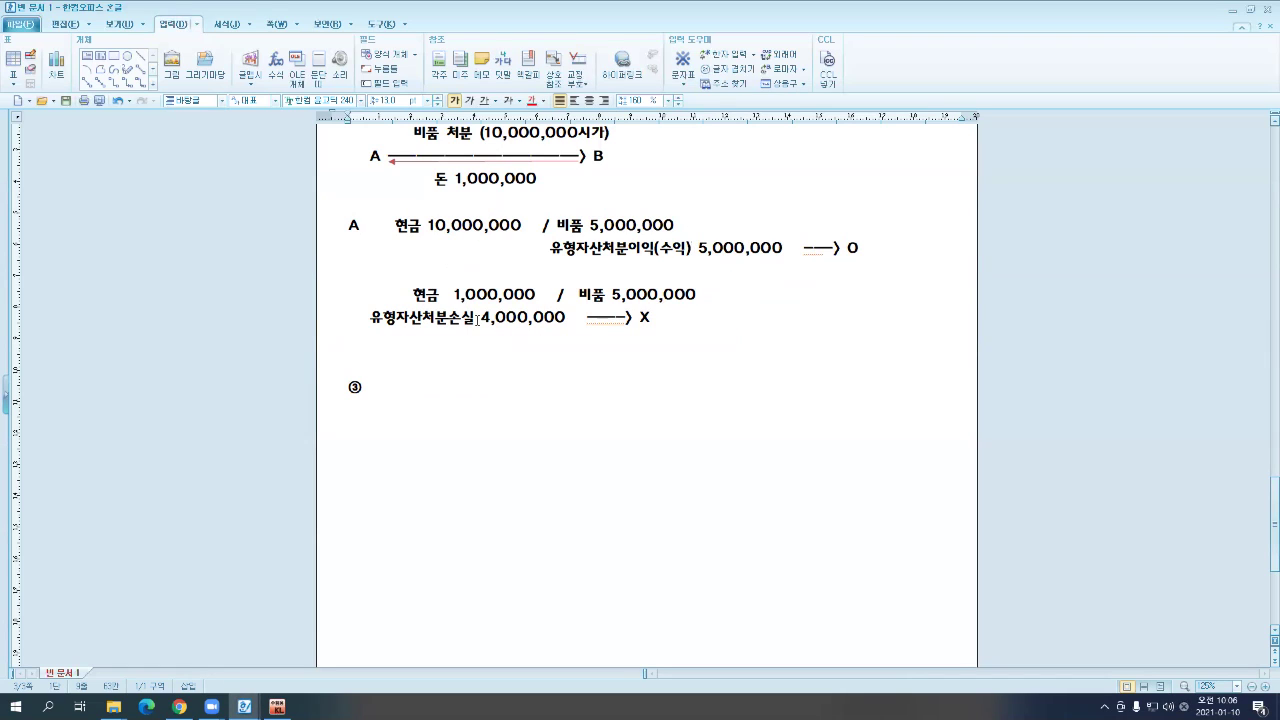
- Insert "(비용)" directly after 유형자산처분손실 in the second entry
{"action": "left_click", "coordinate": [479, 317]}
{"action": "type", "text": "(비용)"}
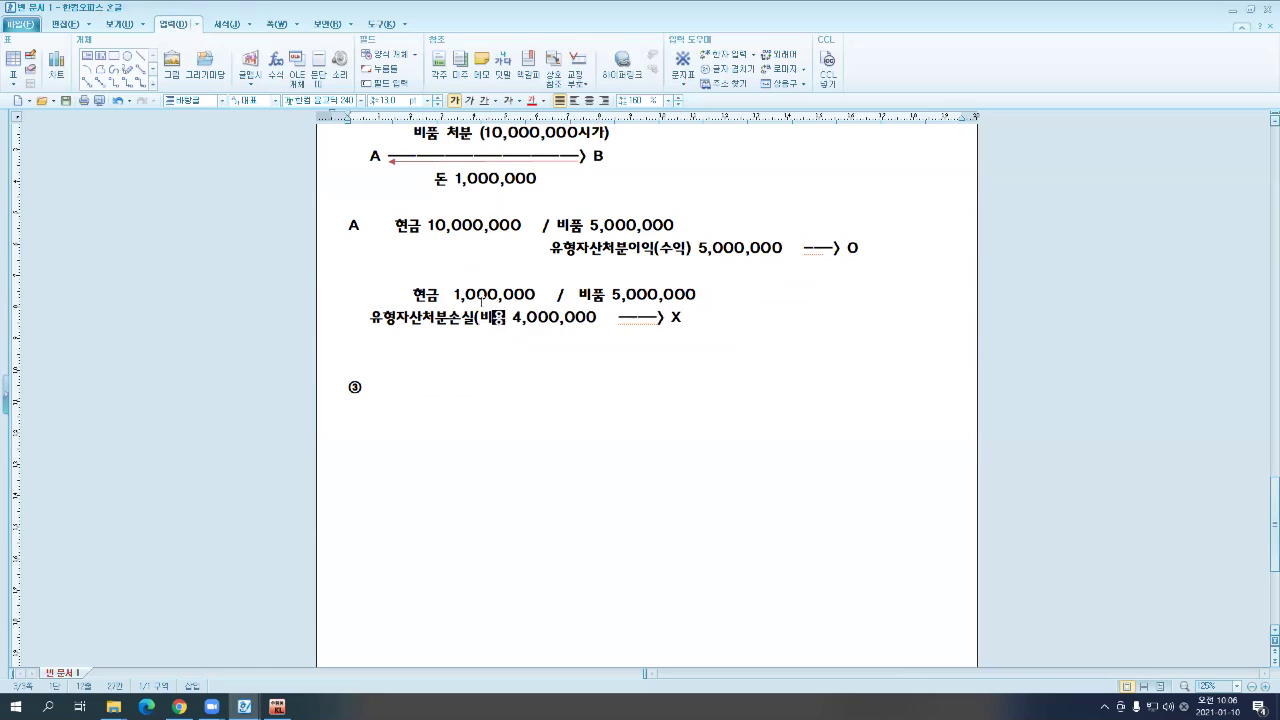
- Start an explanatory sentence below the second entry with "시가대로 판매했을때는 수익이 계상되어야되지만,", leaving a blank line above it
{"action": "left_click", "coordinate": [727, 323]}
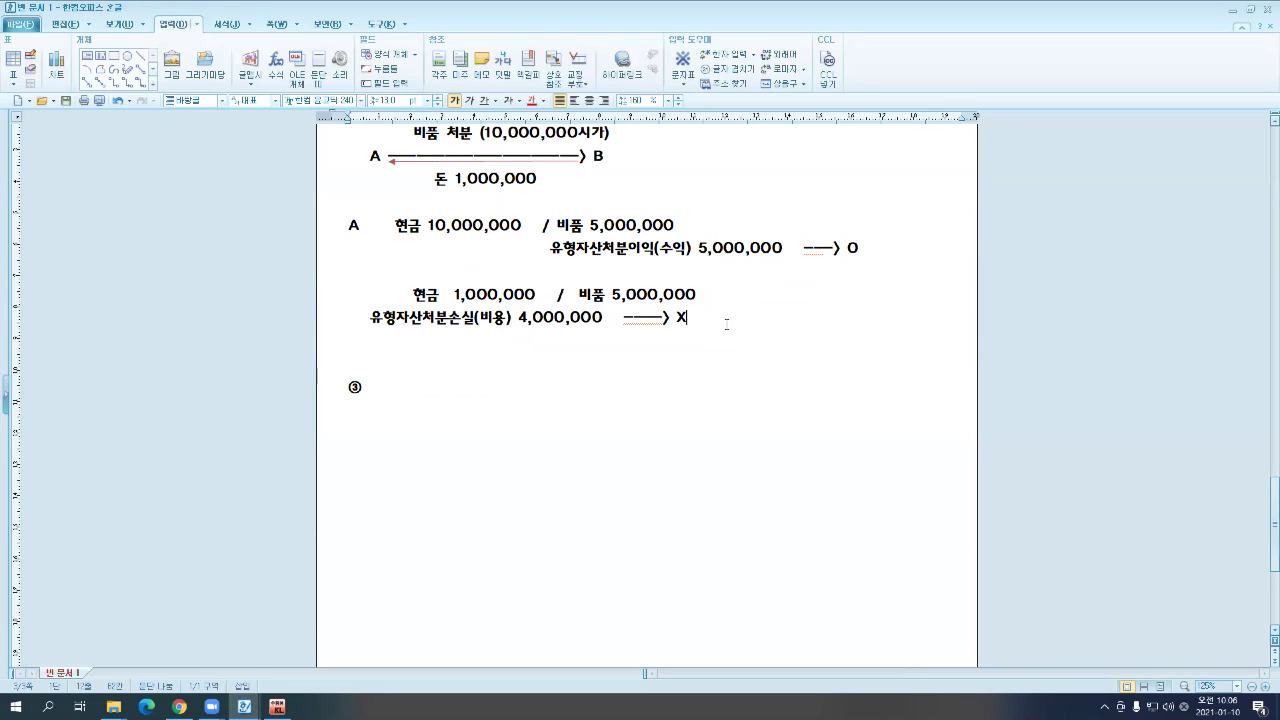
{"action": "key", "text": "Return"}
{"action": "key", "text": "Return"}
{"action": "type", "text": "ㅅ"}
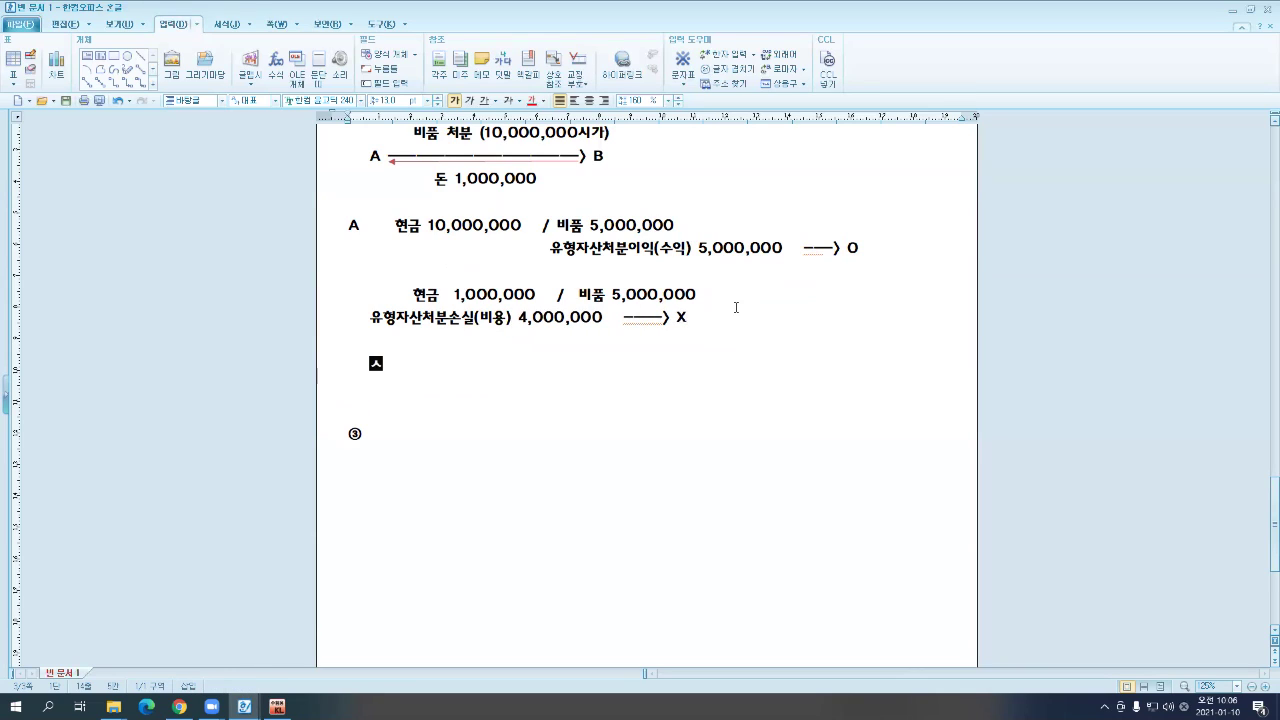
{"action": "key", "text": "BackSpace"}
{"action": "type", "text": "시가대로 팡ㄴ"}
{"action": "key", "text": "BackSpace"}
{"action": "key", "text": "BackSpace"}
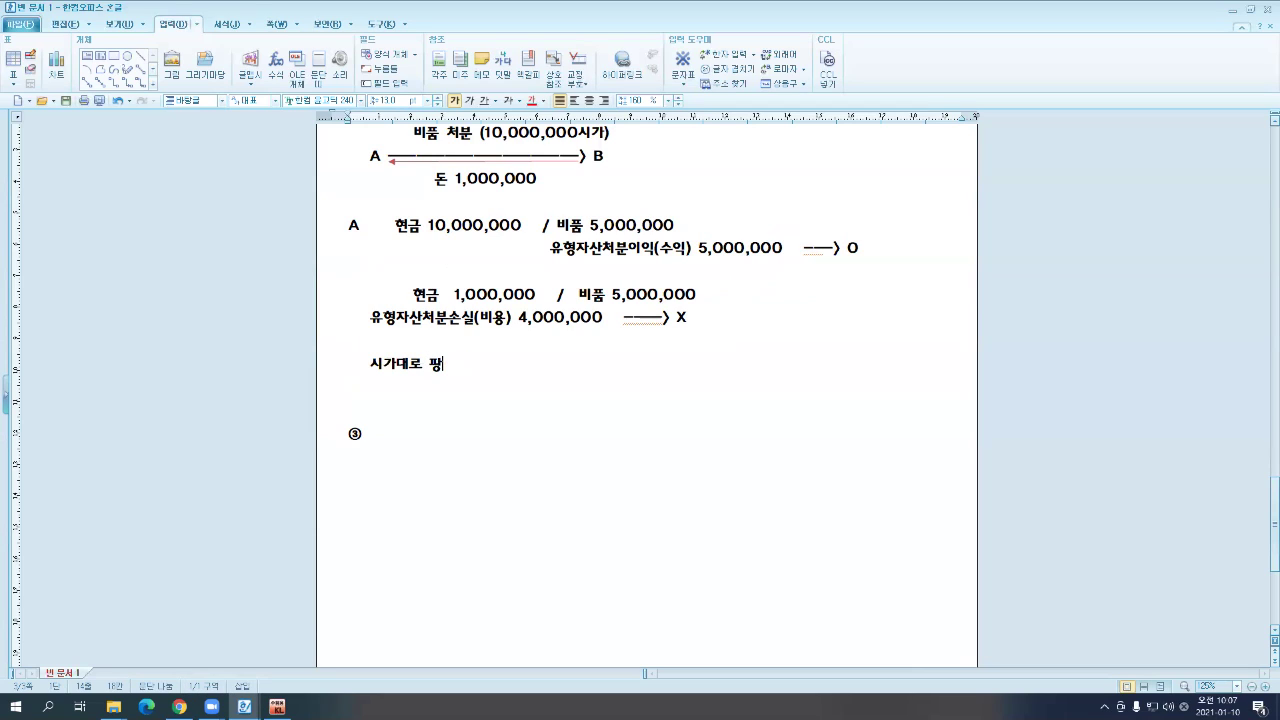
{"action": "type", "text": "판ㅁㅐ해"}
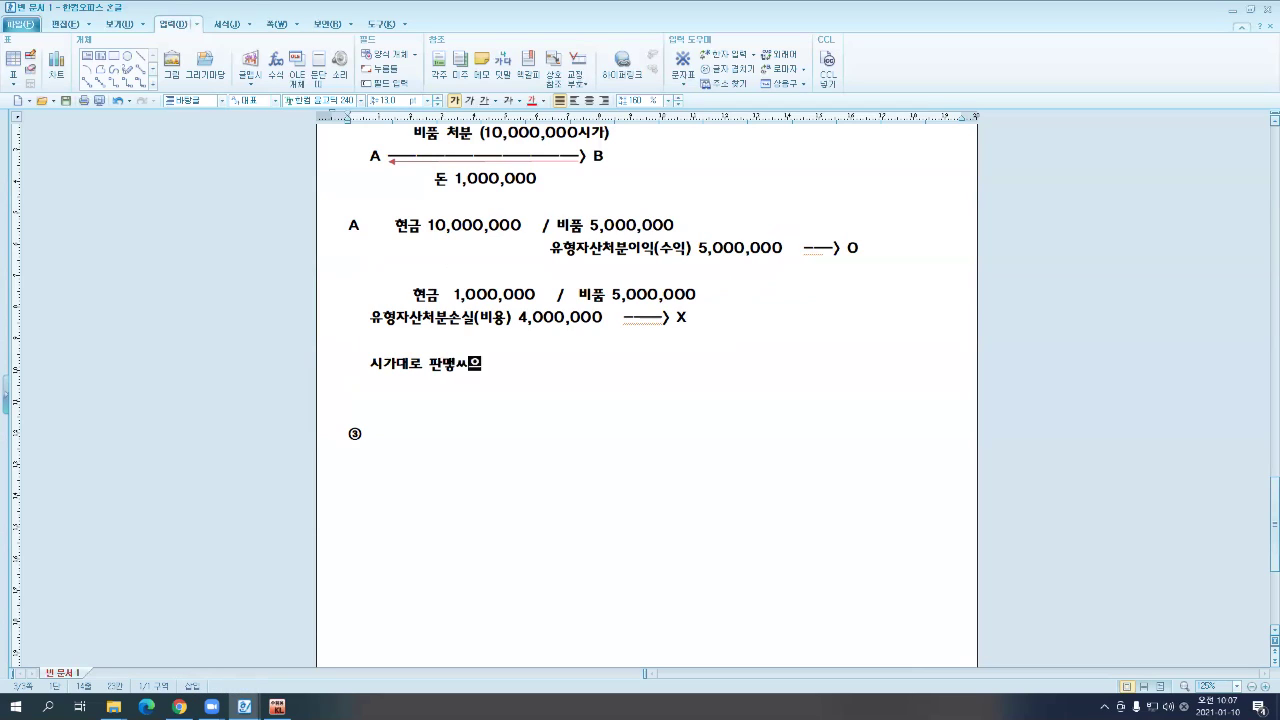
{"action": "type", "text": "ㅆ을때는 수익ㅇ"}
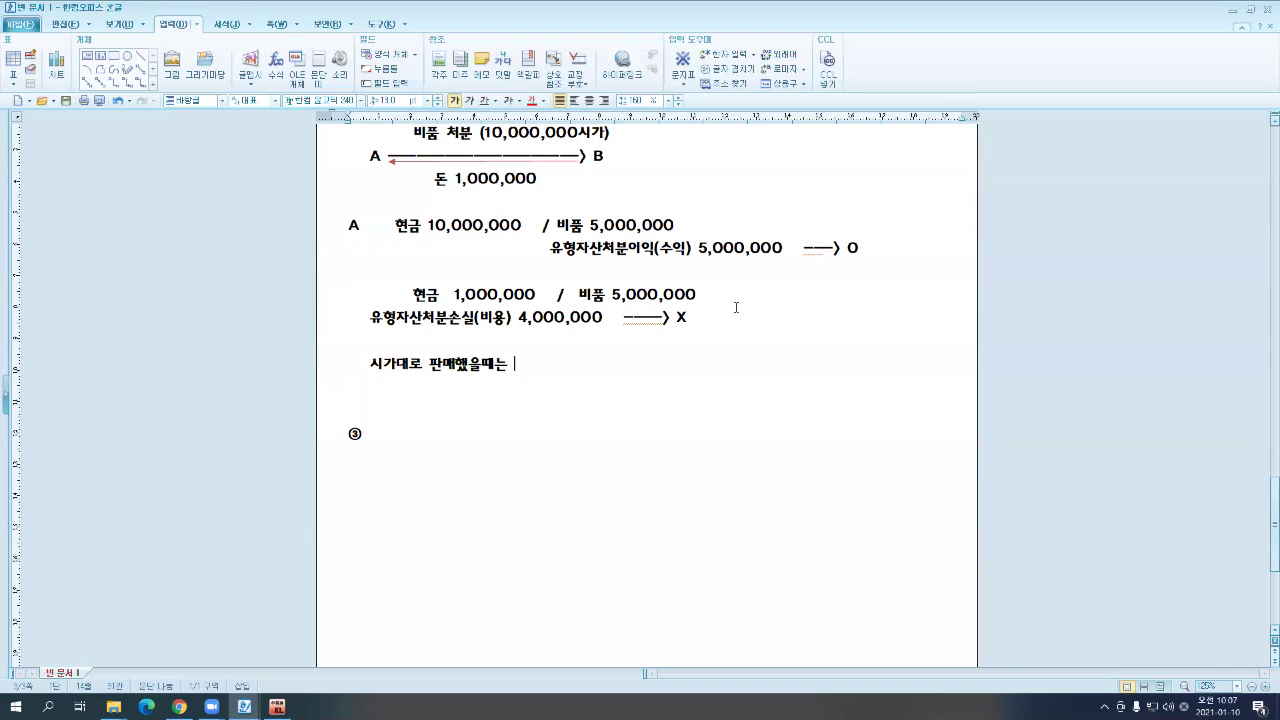
{"action": "type", "text": "ㅣ 계상되ㅇ"}
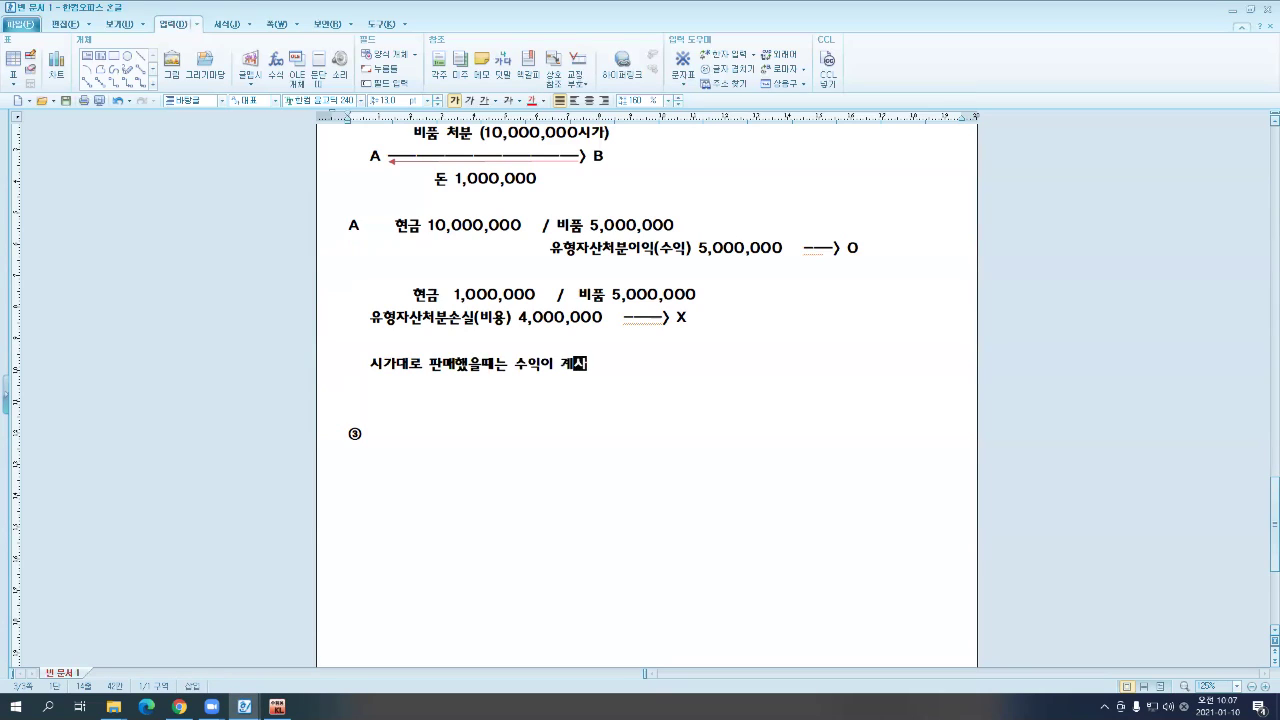
{"action": "type", "text": "ㅓ야되지만, ㅈ"}
{"action": "key", "text": "BackSpace"}
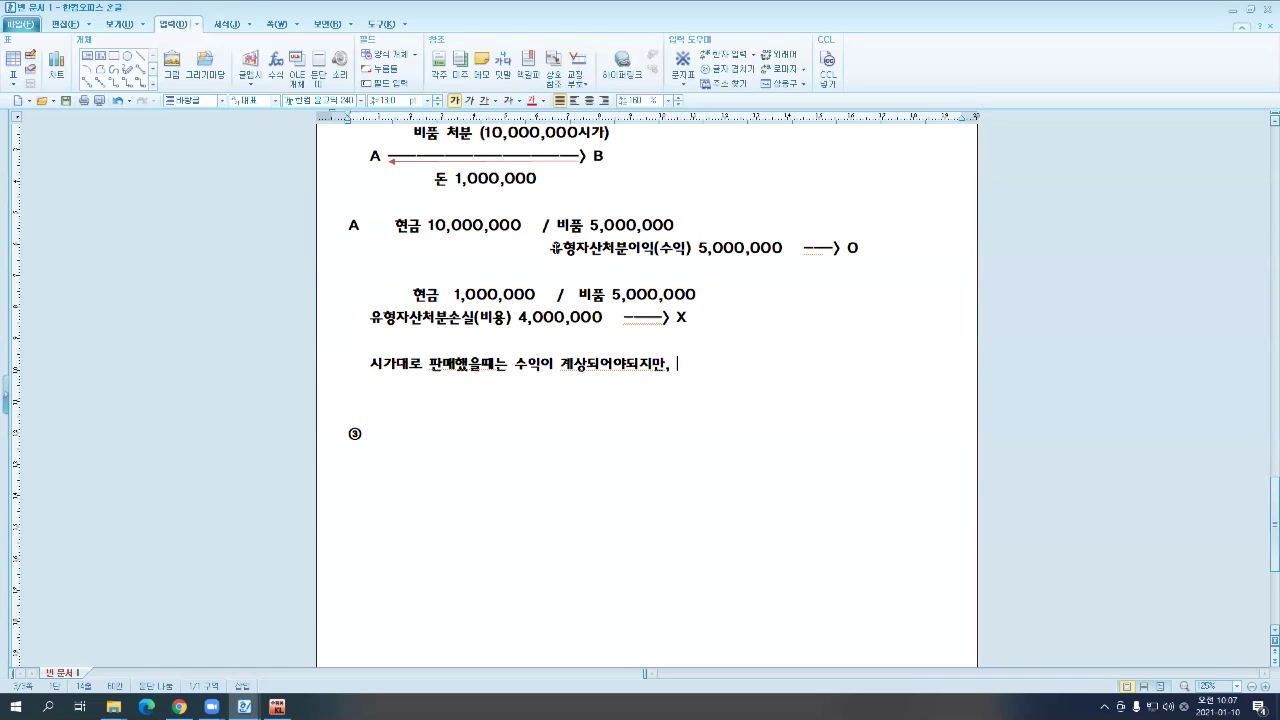
- Complete the explanatory sentence with "저가양도를 함으로써 비용 계상"
{"action": "type", "text": "저가양도"}
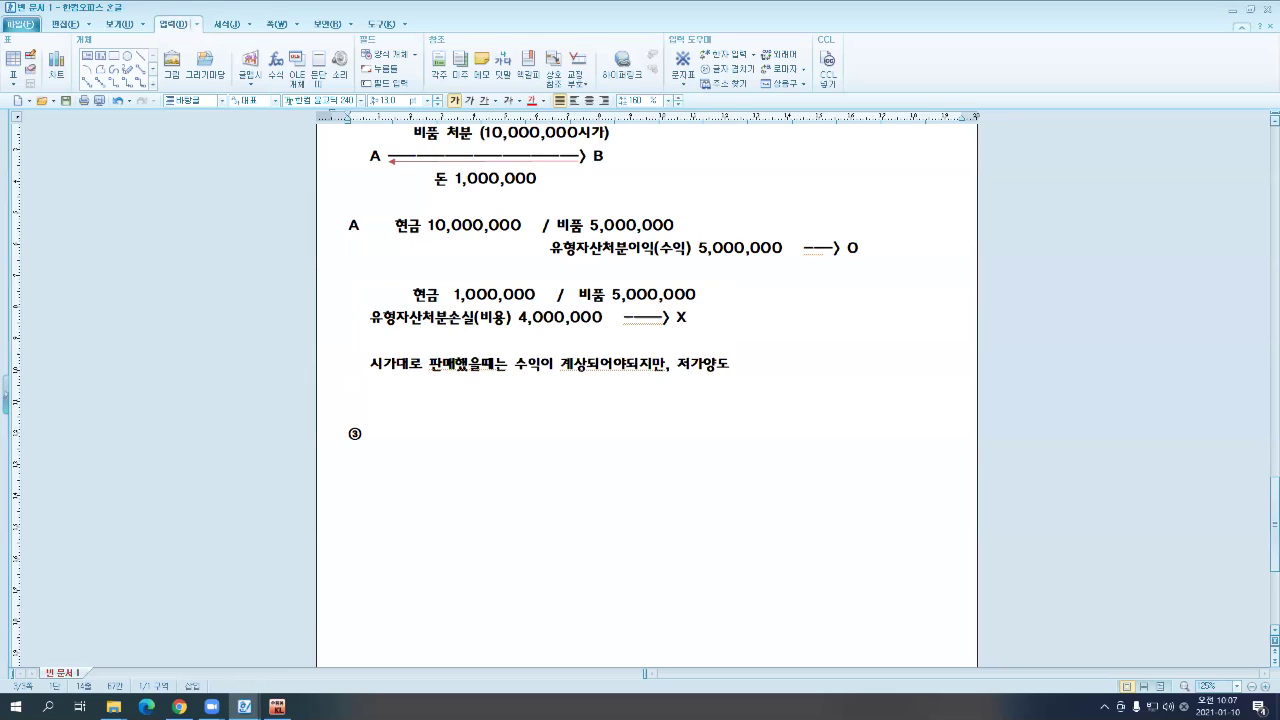
{"action": "type", "text": "를 함으로써 비용"}
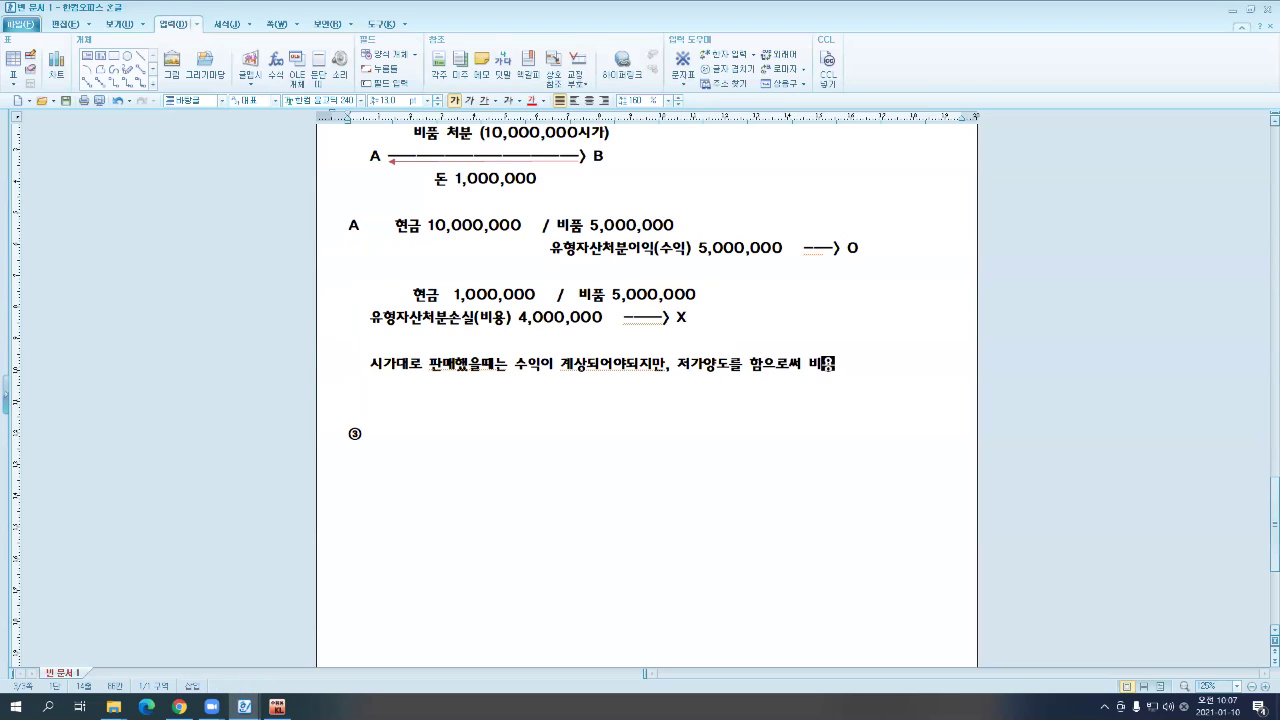
{"action": "type", "text": " 계상"}
- Append "-> 저가양도" to the 부당행위계산부인 heading
{"action": "left_click_drag", "start_coordinate": [857, 400], "coordinate": [400, 213]}
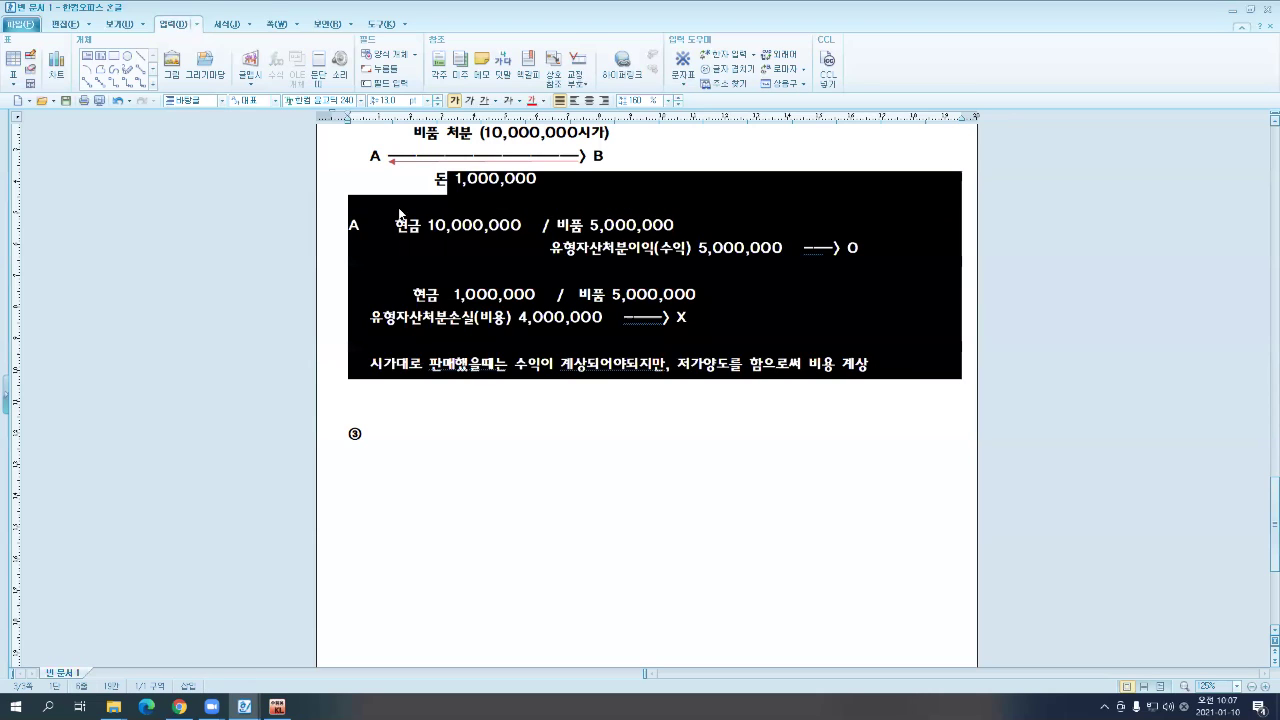
{"action": "left_click", "coordinate": [553, 186]}
{"action": "scroll", "coordinate": [553, 186], "scroll_direction": "up", "scroll_amount": 3}
{"action": "left_click_drag", "start_coordinate": [370, 262], "coordinate": [497, 262]}
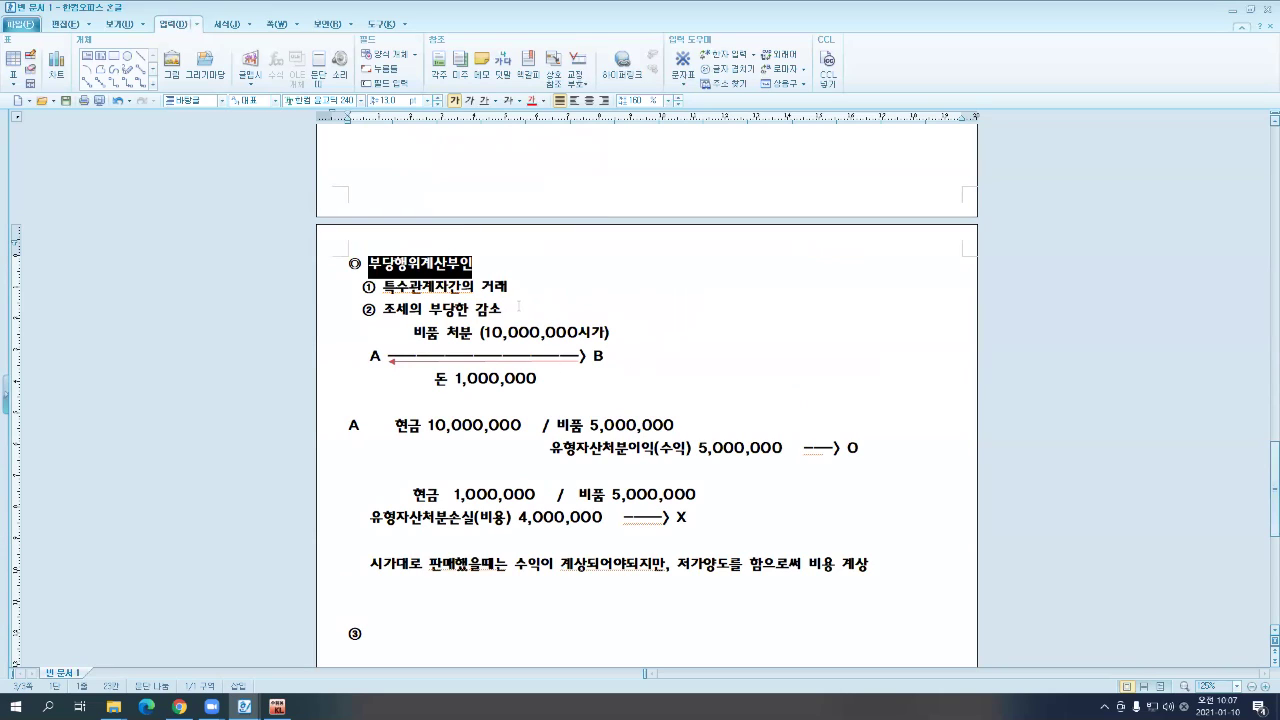
{"action": "left_click", "coordinate": [498, 265]}
{"action": "type", "text": "-> "}
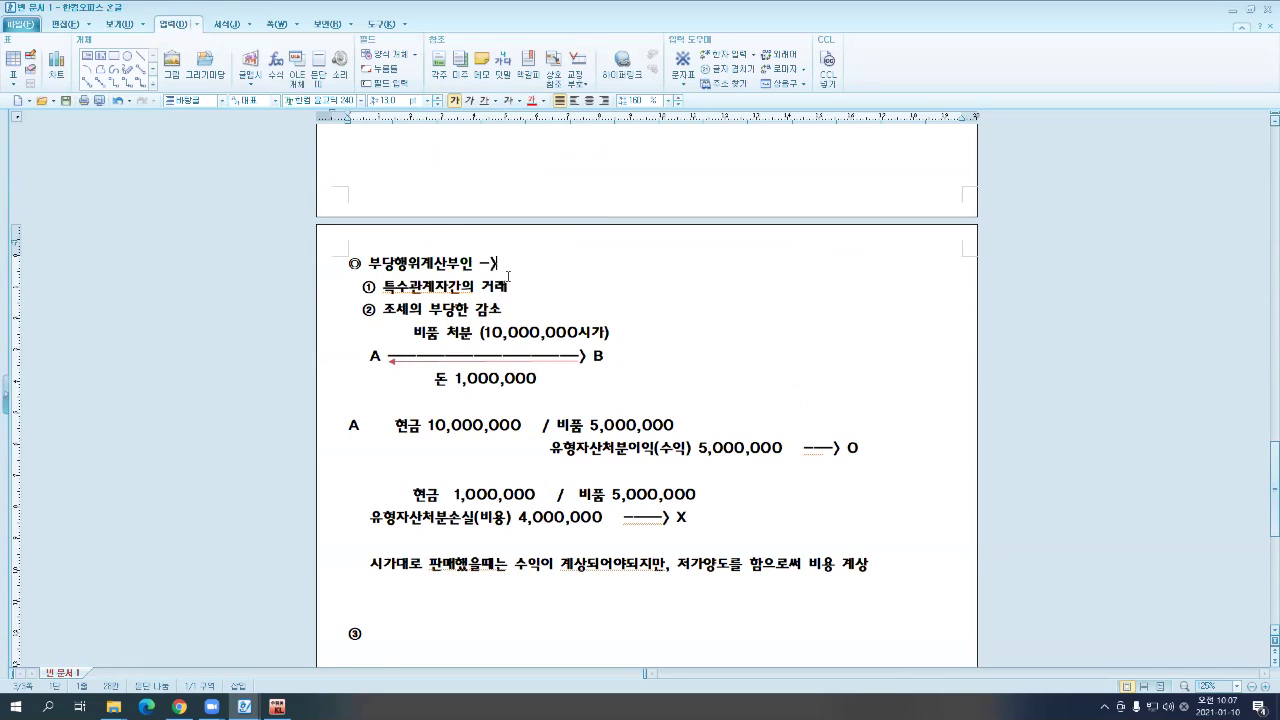
{"action": "type", "text": "저가양도"}
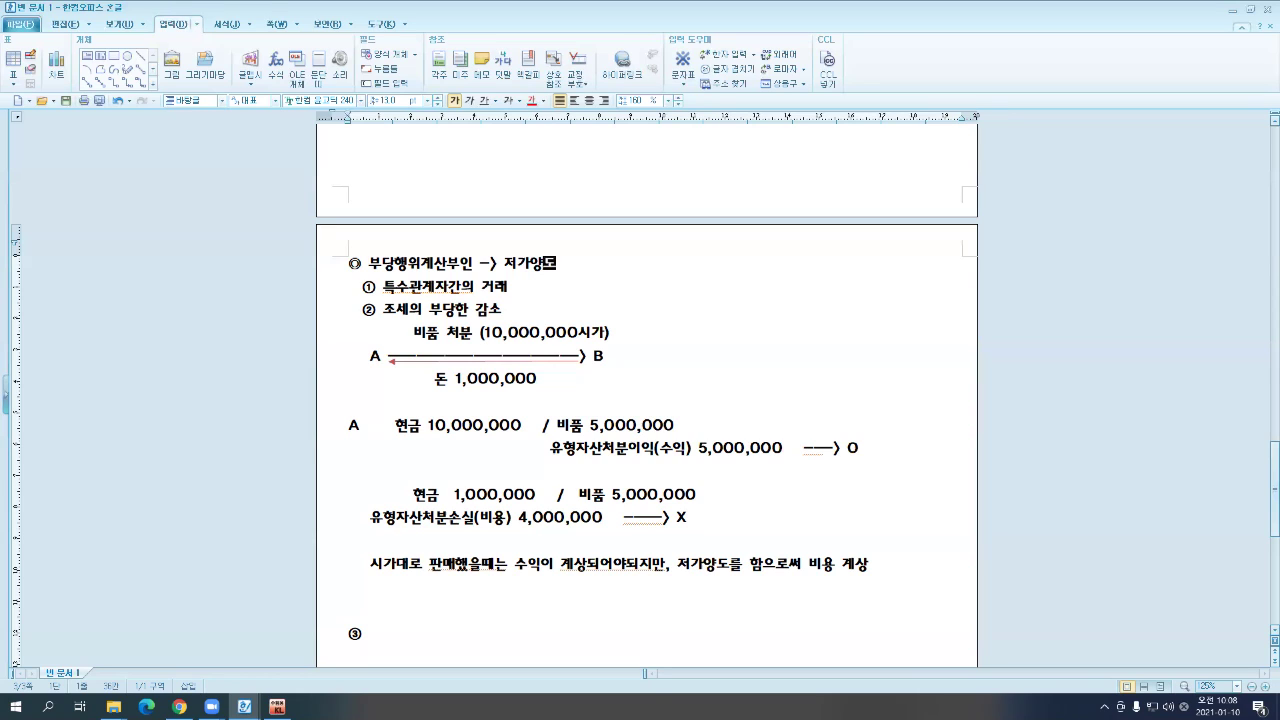
{"action": "scroll", "coordinate": [466, 467], "scroll_direction": "down", "scroll_amount": 3}
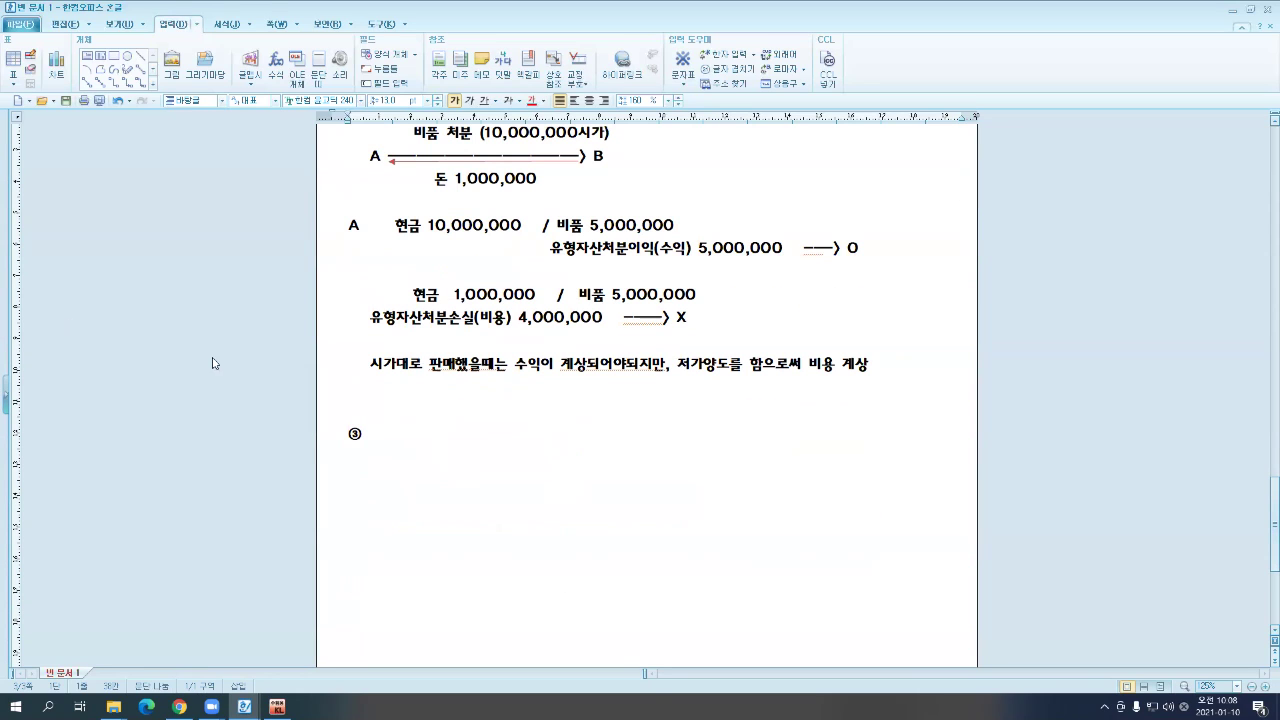
{"action": "left_click", "coordinate": [392, 413]}
{"action": "type", "text": "A"}
{"action": "key", "text": "BackSpace"}
{"action": "key", "text": "Down"}
{"action": "type", "text": "A"}
{"action": "key", "text": "BackSpace"}
- Copy the A-to-B transaction diagram with its 비품 처분 and 돈 lines and paste it above item ③
{"action": "scroll", "coordinate": [330, 380], "scroll_direction": "up", "scroll_amount": 3}
{"action": "left_click_drag", "start_coordinate": [331, 288], "coordinate": [341, 335]}
{"action": "key", "text": "ctrl+c"}
{"action": "scroll", "coordinate": [391, 450], "scroll_direction": "down", "scroll_amount": 3}
{"action": "left_click", "coordinate": [386, 362]}
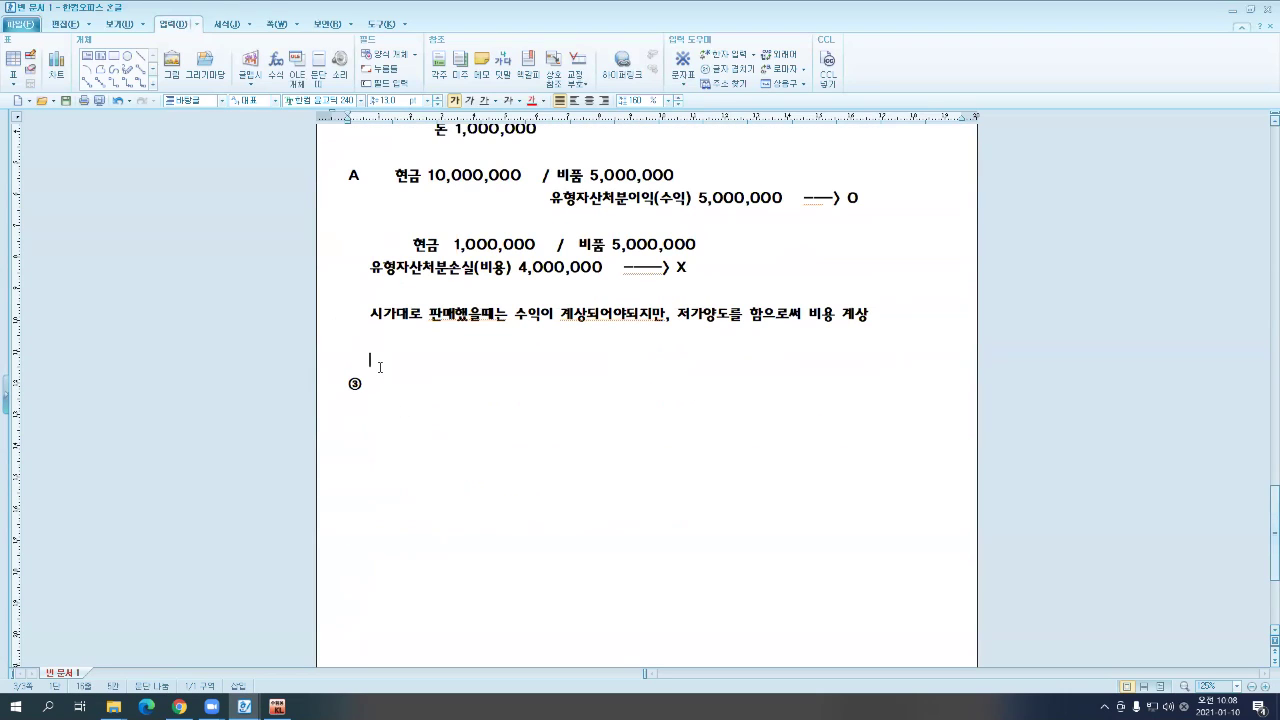
{"action": "key", "text": "ctrl+v"}
- Reduce the indent before "비품 처분 (10,000,000시가)" in the copied diagram
{"action": "left_click", "coordinate": [436, 362]}
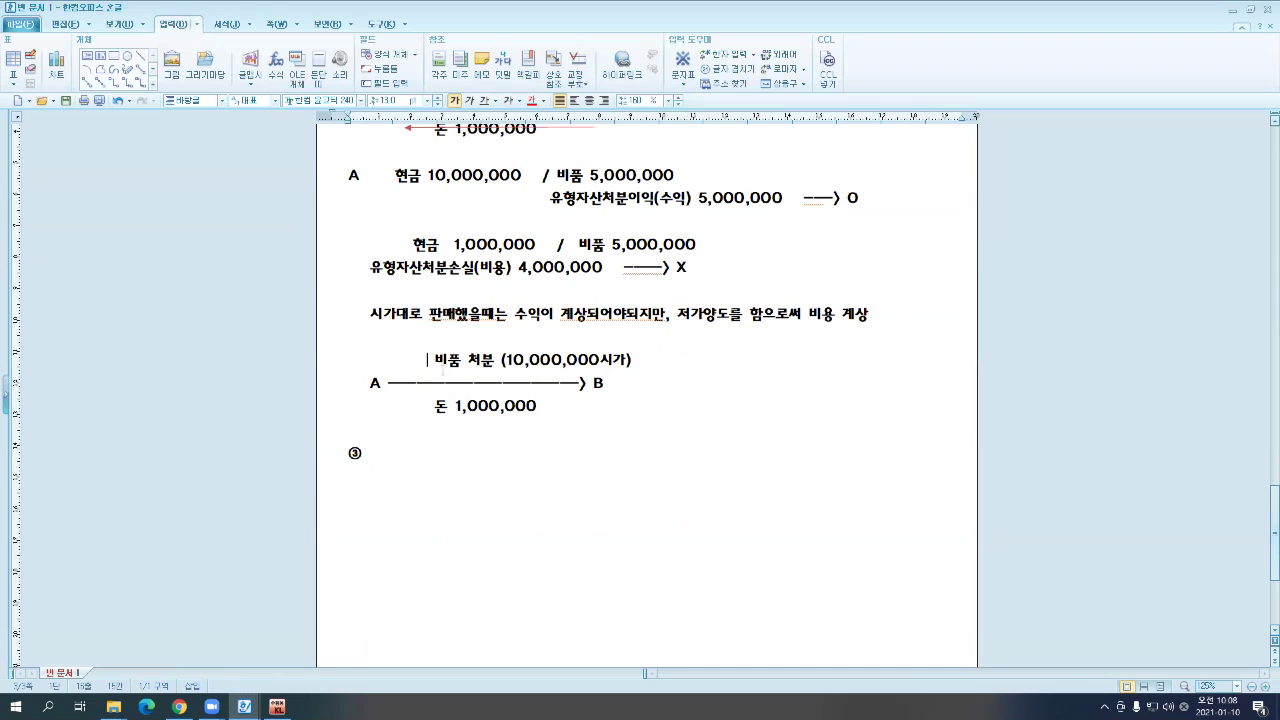
{"action": "key", "text": "BackSpace"}
{"action": "key", "text": "BackSpace"}
{"action": "key", "text": "BackSpace"}
{"action": "key", "text": "BackSpace"}
- Move the duplicated red arrow directly beneath the A-to-B line of the copied diagram
{"action": "scroll", "coordinate": [535, 279], "scroll_direction": "up", "scroll_amount": 3}
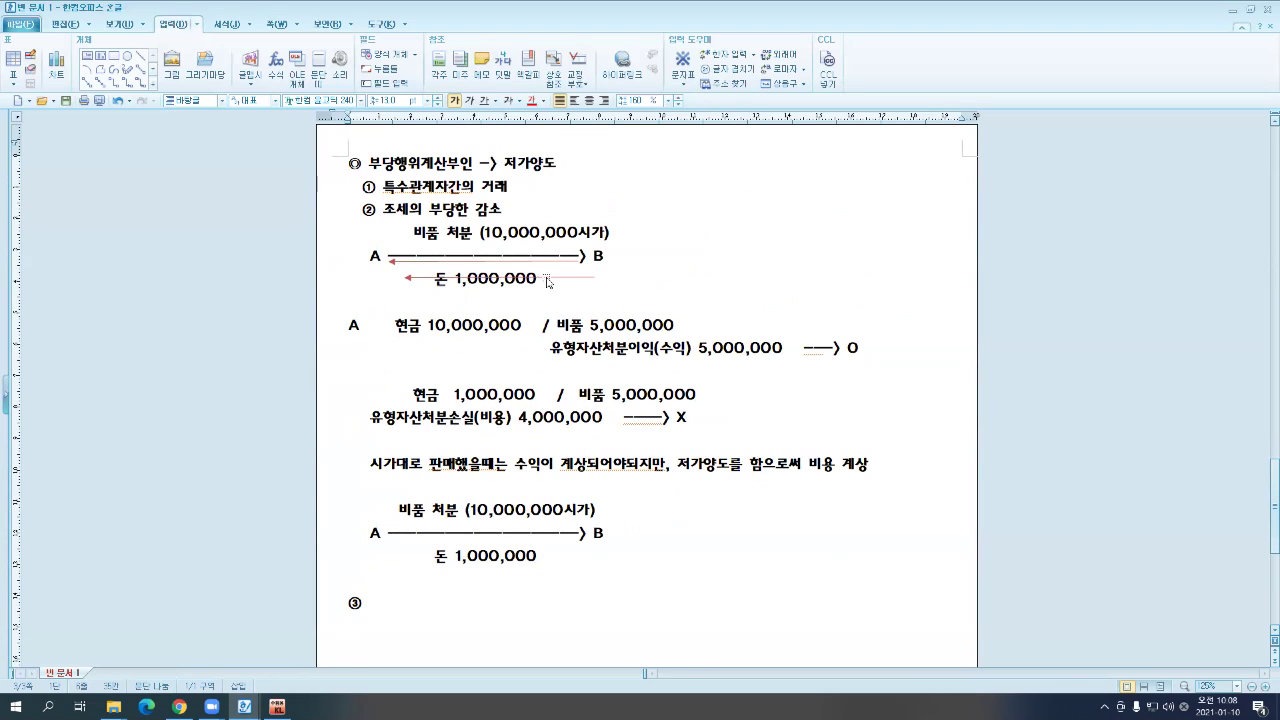
{"action": "left_click", "coordinate": [546, 277]}
{"action": "left_click_drag", "start_coordinate": [388, 541], "coordinate": [532, 541]}
- Add "(당사)" after B in the copied diagram and after A in the original diagram
{"action": "left_click", "coordinate": [616, 528]}
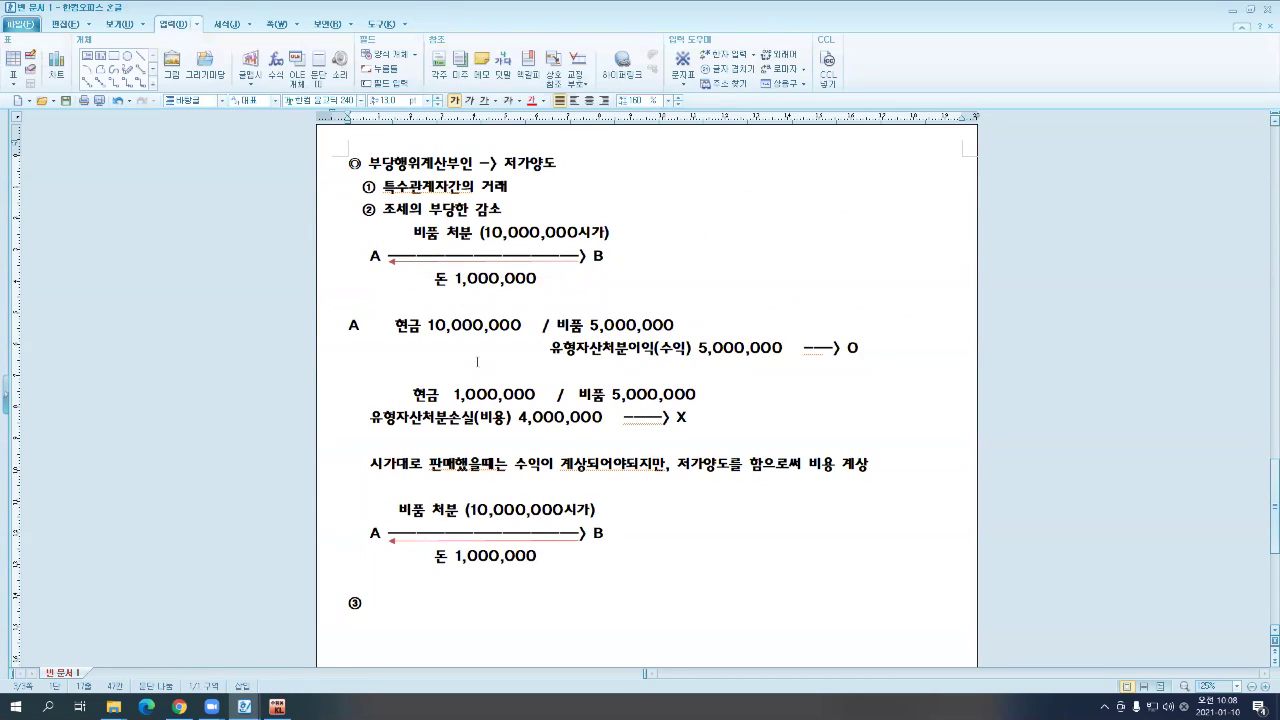
{"action": "type", "text": "(대가"}
{"action": "key", "text": "BackSpace"}
{"action": "key", "text": "BackSpace"}
{"action": "type", "text": "당사)"}
{"action": "left_click", "coordinate": [379, 257]}
{"action": "type", "text": "(당사)"}
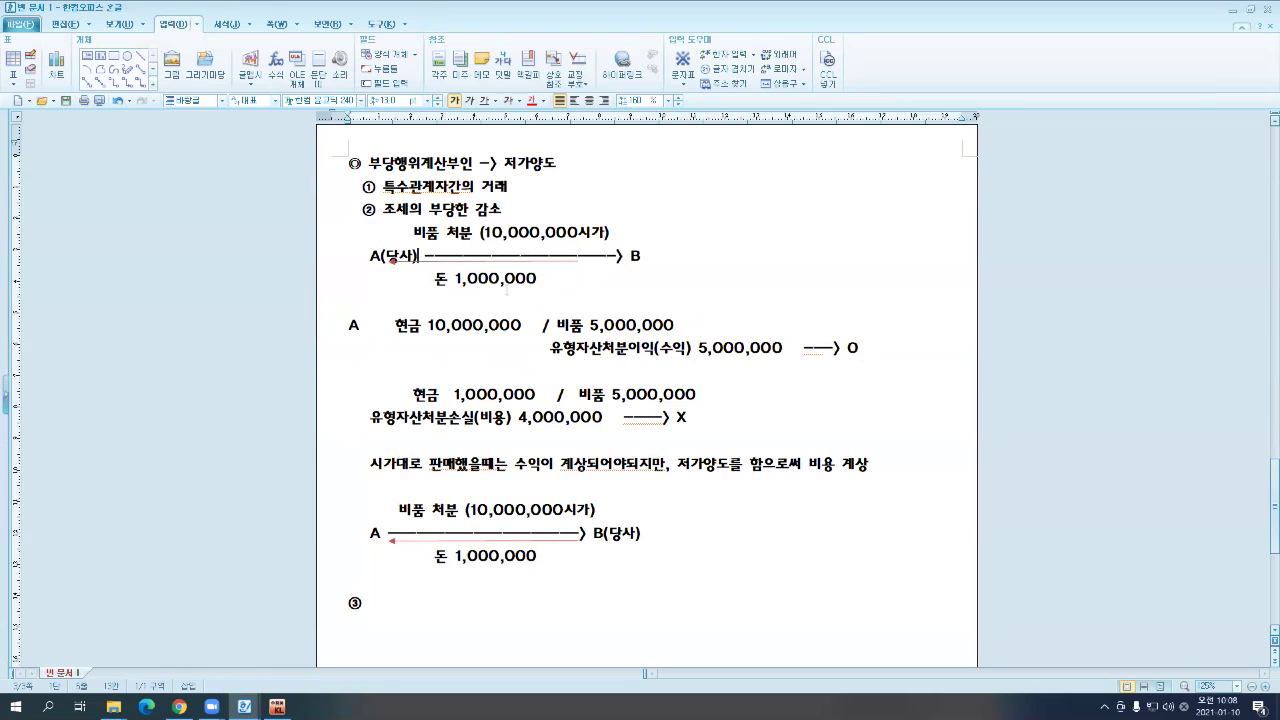
- Extend the tail end of the original diagram's red arrow toward B to match the shifted A-to-B line
{"action": "left_click", "coordinate": [577, 259]}
{"action": "left_click", "coordinate": [579, 262]}
{"action": "left_click_drag", "start_coordinate": [579, 262], "coordinate": [612, 262]}
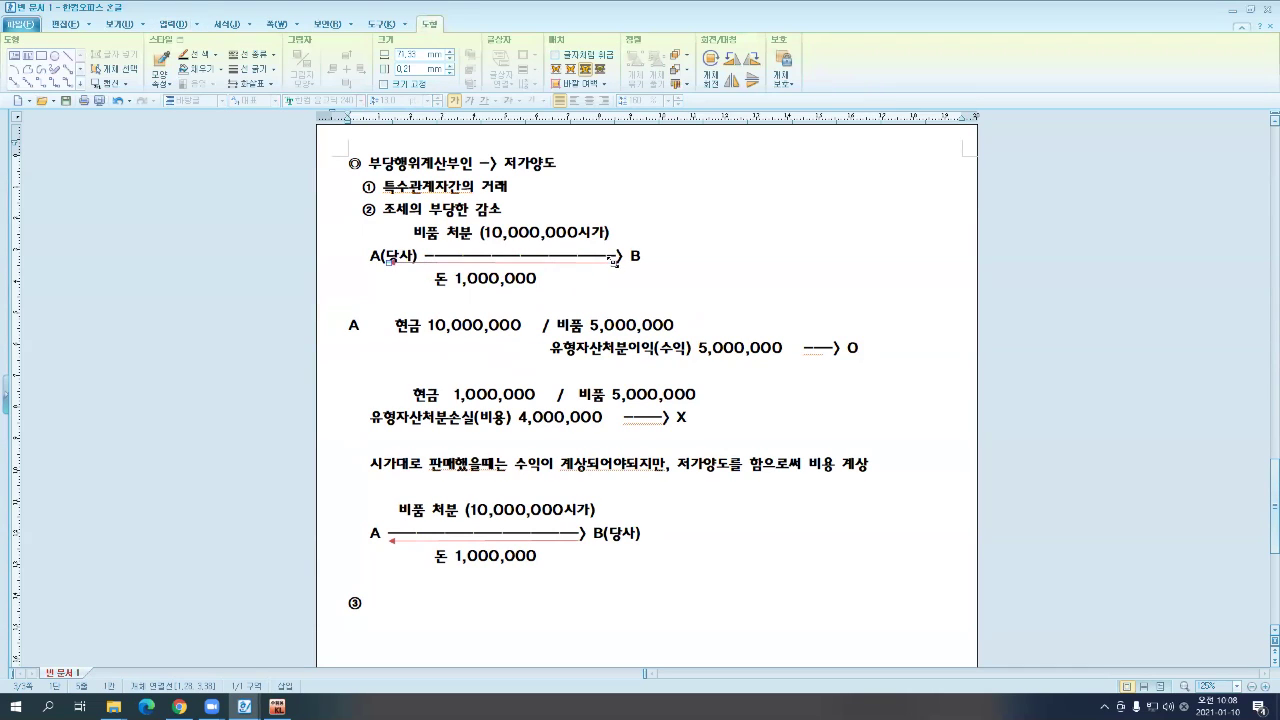
{"action": "left_click", "coordinate": [660, 304]}
- Set the 돈 amount in the copied diagram to 100,000,000
{"action": "scroll", "coordinate": [637, 465], "scroll_direction": "down", "scroll_amount": 2}
{"action": "scroll", "coordinate": [637, 465], "scroll_direction": "up", "scroll_amount": 2}
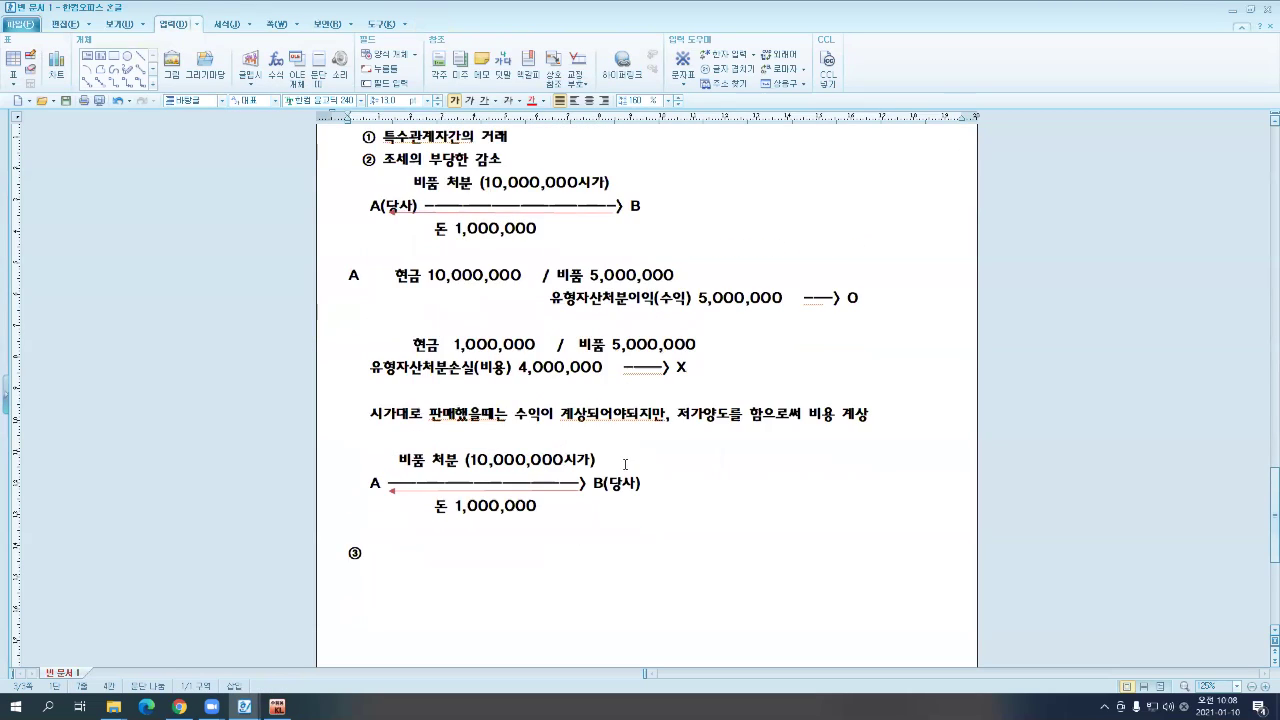
{"action": "scroll", "coordinate": [591, 470], "scroll_direction": "down", "scroll_amount": 2}
{"action": "left_click", "coordinate": [566, 455]}
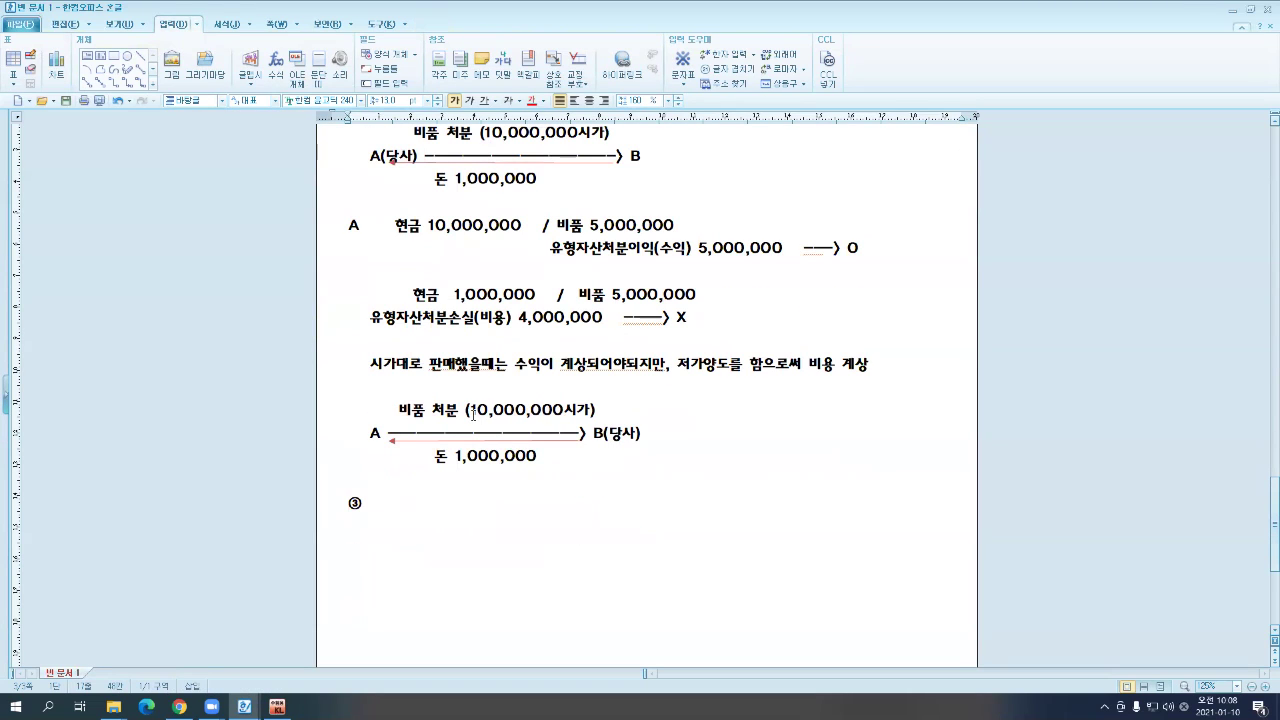
{"action": "left_click_drag", "start_coordinate": [473, 414], "coordinate": [571, 413]}
{"action": "double_click", "coordinate": [576, 413]}
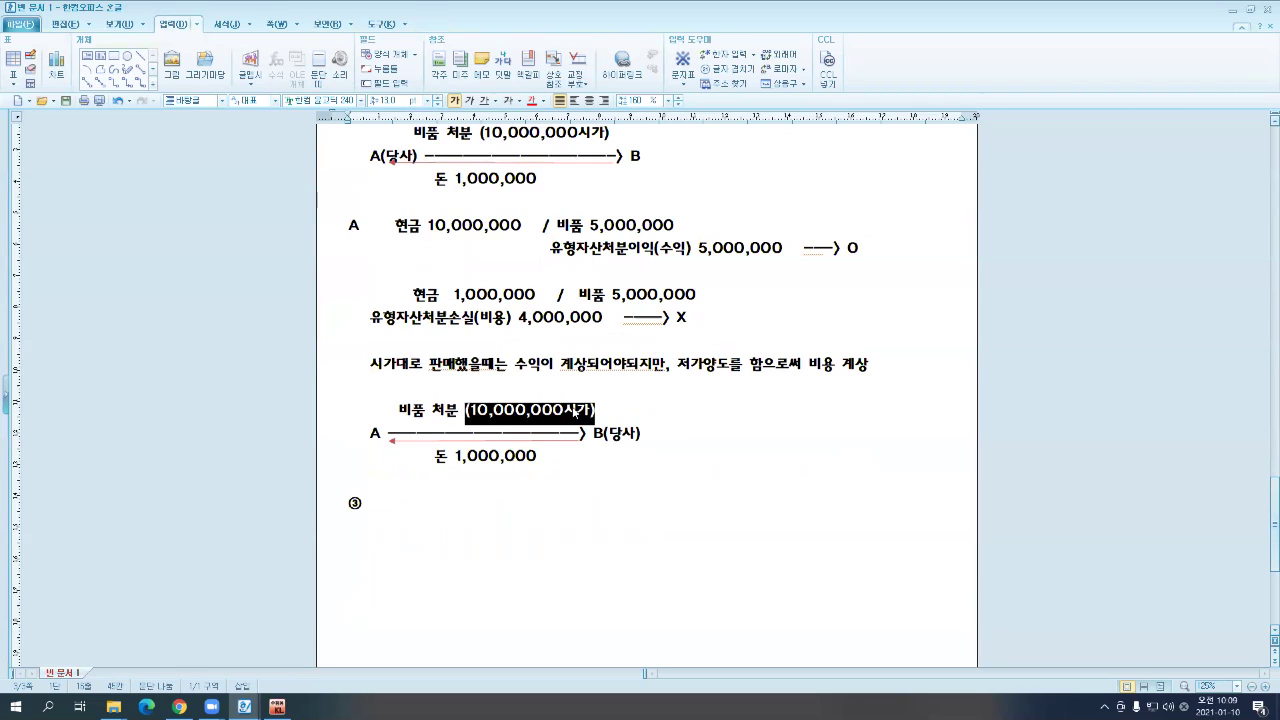
{"action": "left_click_drag", "start_coordinate": [538, 456], "coordinate": [454, 456]}
{"action": "type", "text": "100,000,000"}
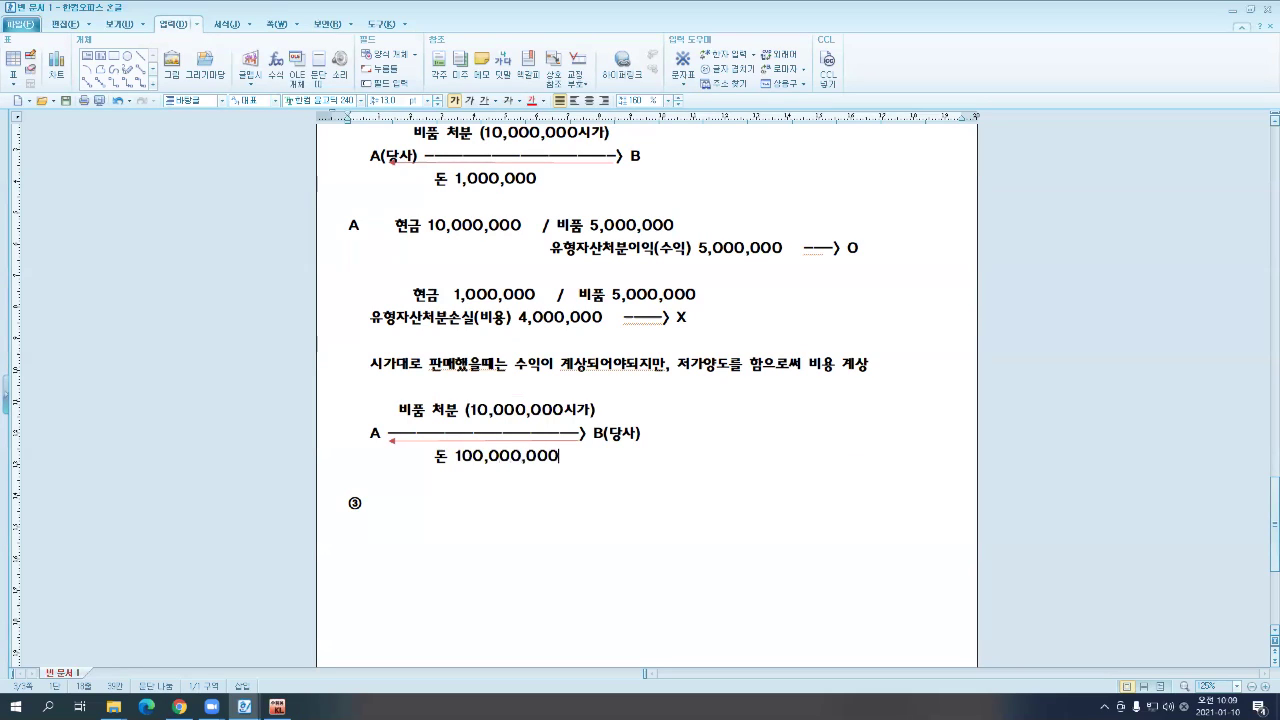
- Insert seven blank lines between the copied diagram and item ③
{"action": "scroll", "coordinate": [425, 448], "scroll_direction": "down", "scroll_amount": 1}
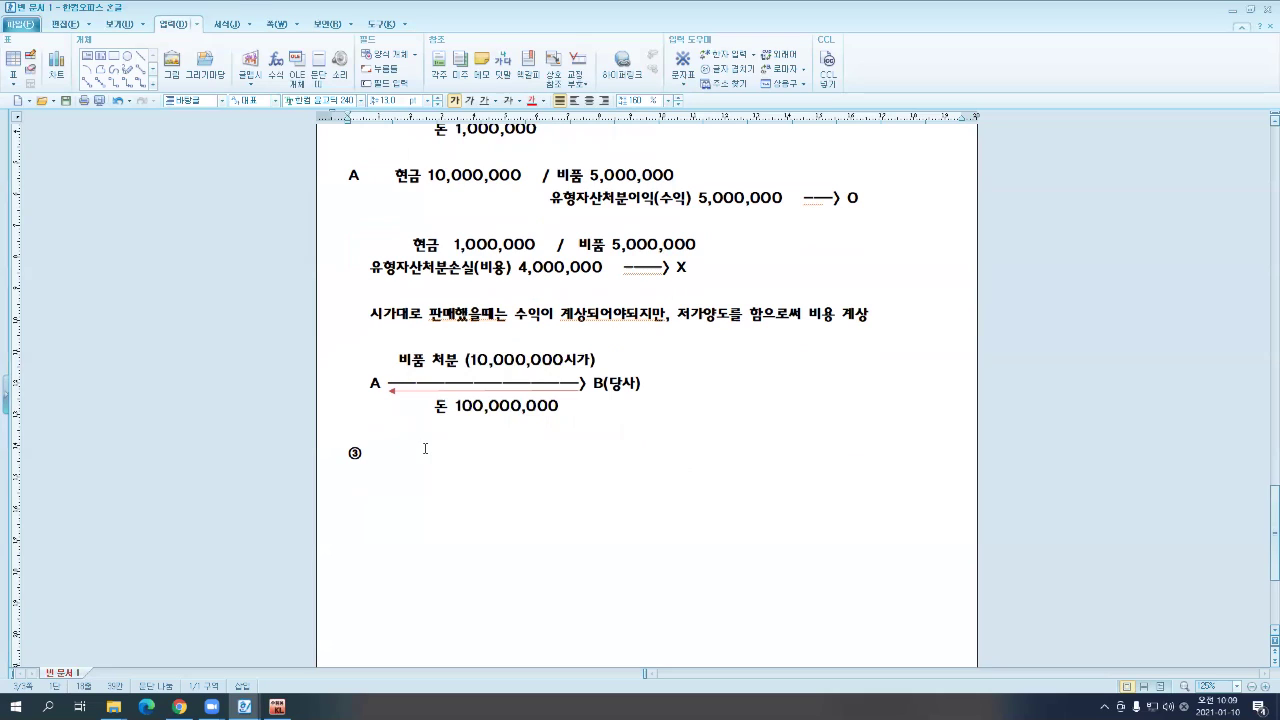
{"action": "left_click", "coordinate": [420, 448]}
{"action": "left_click", "coordinate": [405, 438]}
{"action": "key", "text": "Return"}
{"action": "key", "text": "Return"}
{"action": "key", "text": "Return"}
{"action": "key", "text": "Return"}
{"action": "key", "text": "Return"}
{"action": "key", "text": "Return"}
{"action": "key", "text": "Return"}
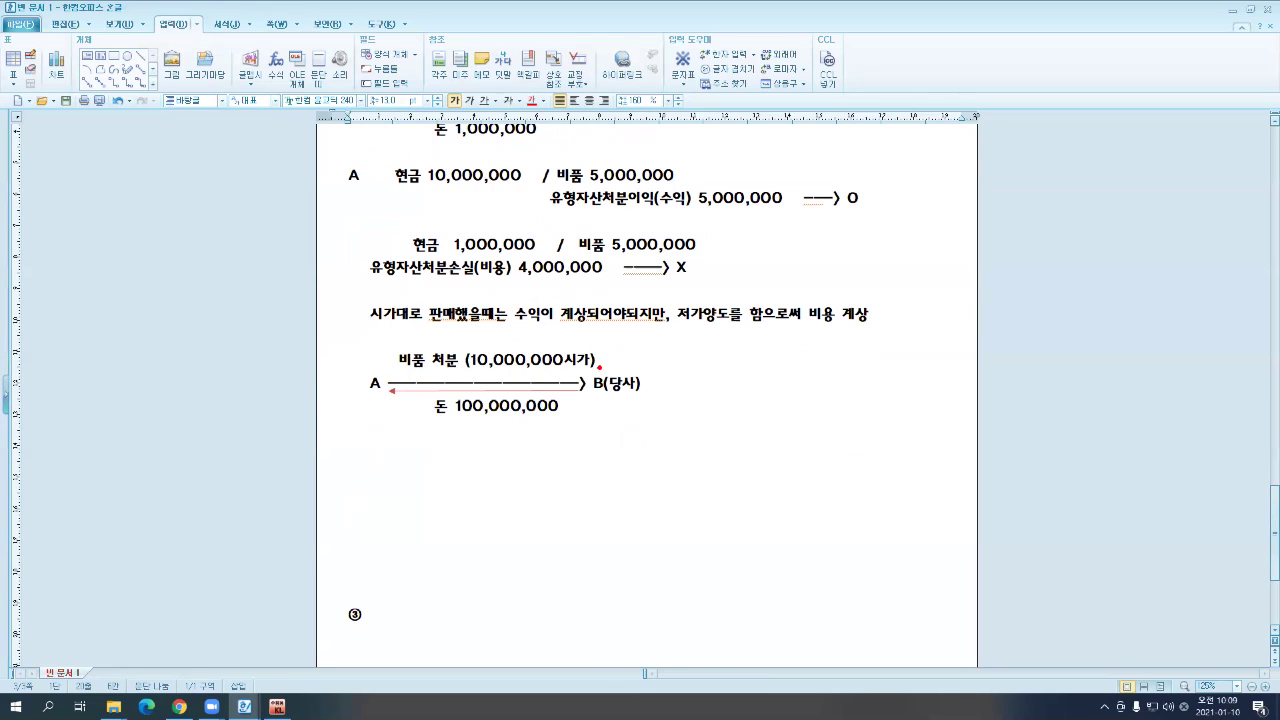
- Try the journal entry "현금 10,000,000 / 비품 5,000,000" below the copied diagram
{"action": "left_click_drag", "start_coordinate": [594, 366], "coordinate": [633, 387]}
{"action": "type", "text": "현금 "}
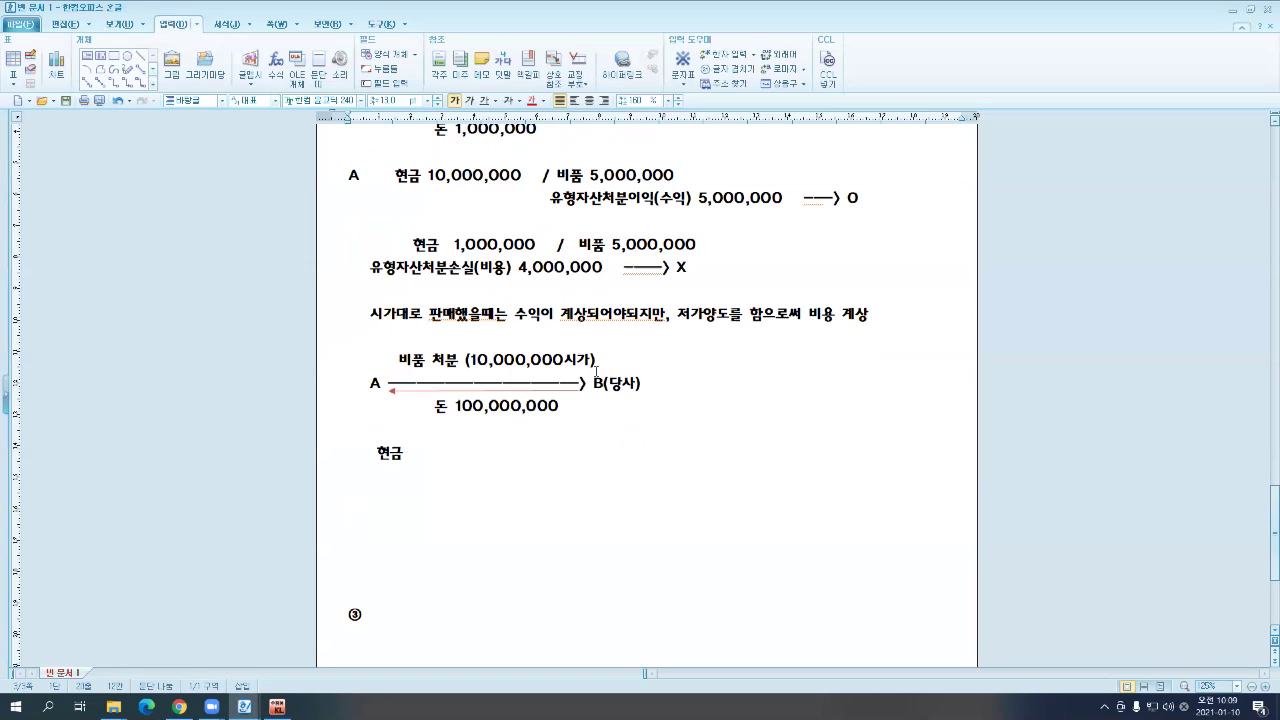
{"action": "type", "text": "10,000,000   /"}
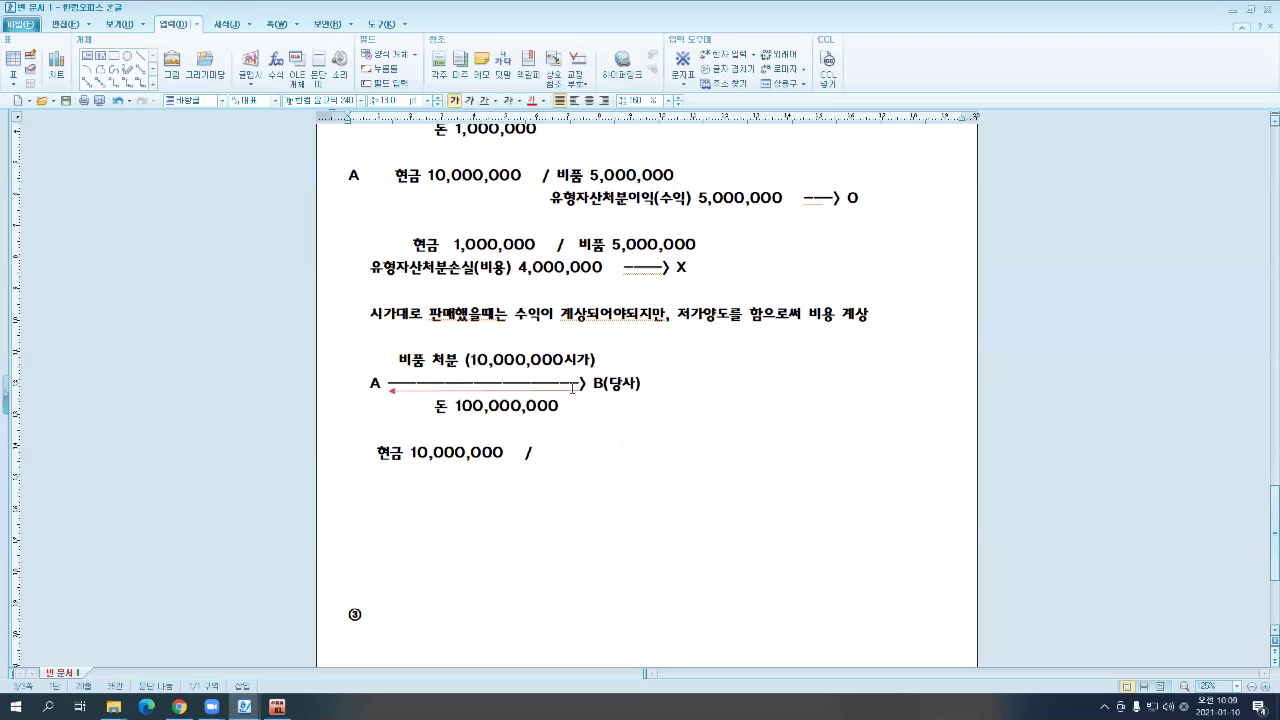
{"action": "left_click_drag", "start_coordinate": [578, 383], "coordinate": [645, 386]}
{"action": "left_click", "coordinate": [648, 390]}
{"action": "left_click", "coordinate": [620, 445]}
{"action": "type", "text": "비품 5,000,000"}
{"action": "key", "text": "Return"}
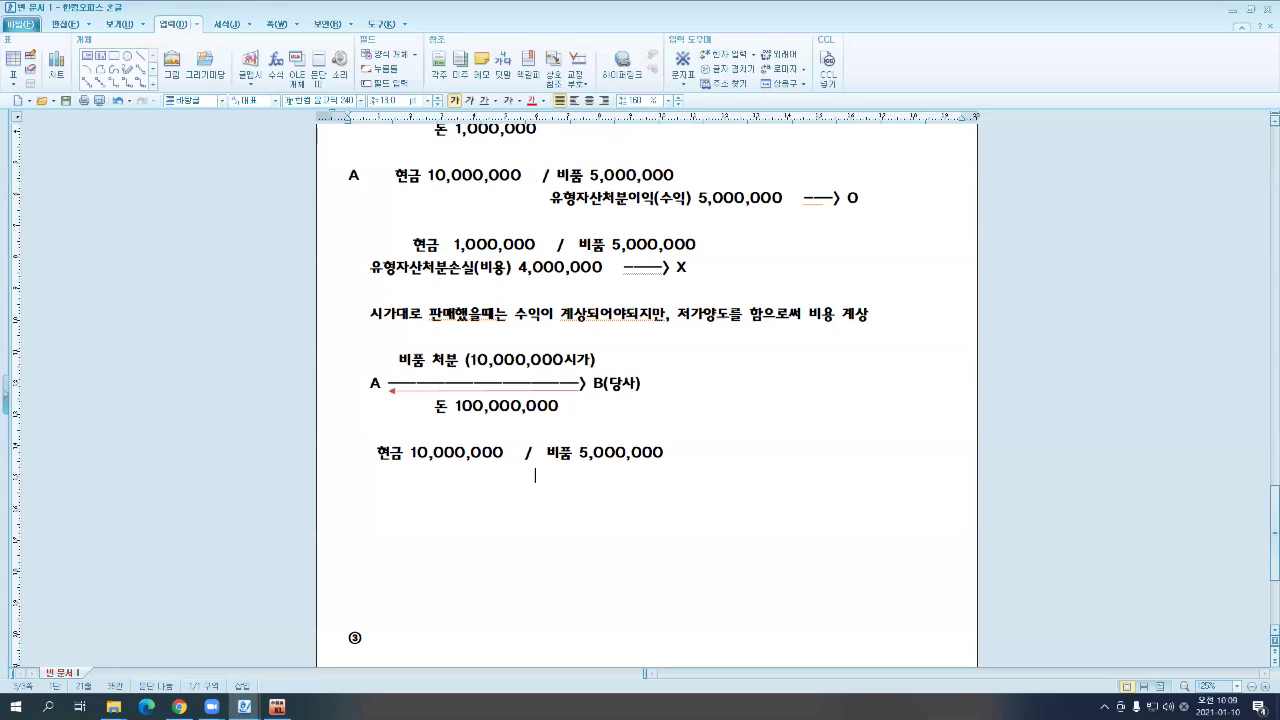
{"action": "type", "text": "유"}
{"action": "key", "text": "BackSpace"}
- Replace the journal entry below the copied diagram with "비품 10,000,000 / 현금 10,000,000"
{"action": "left_click_drag", "start_coordinate": [663, 452], "coordinate": [378, 452]}
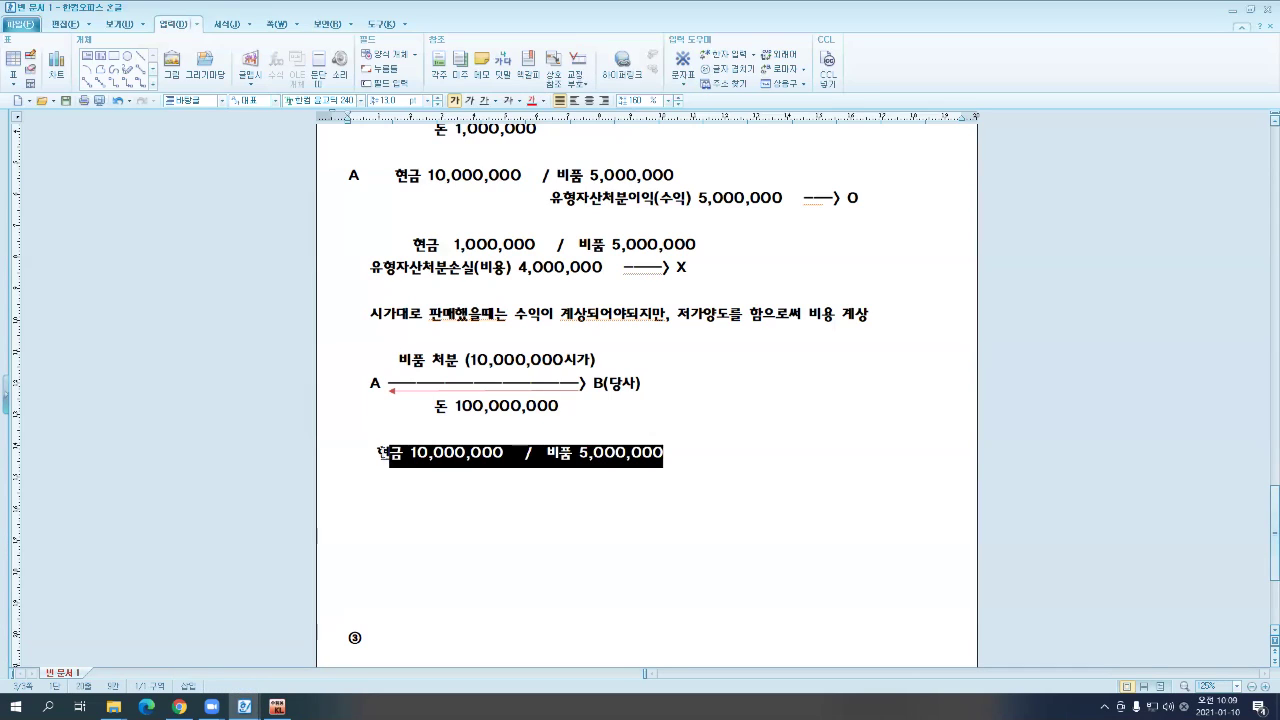
{"action": "type", "text": "비품 "}
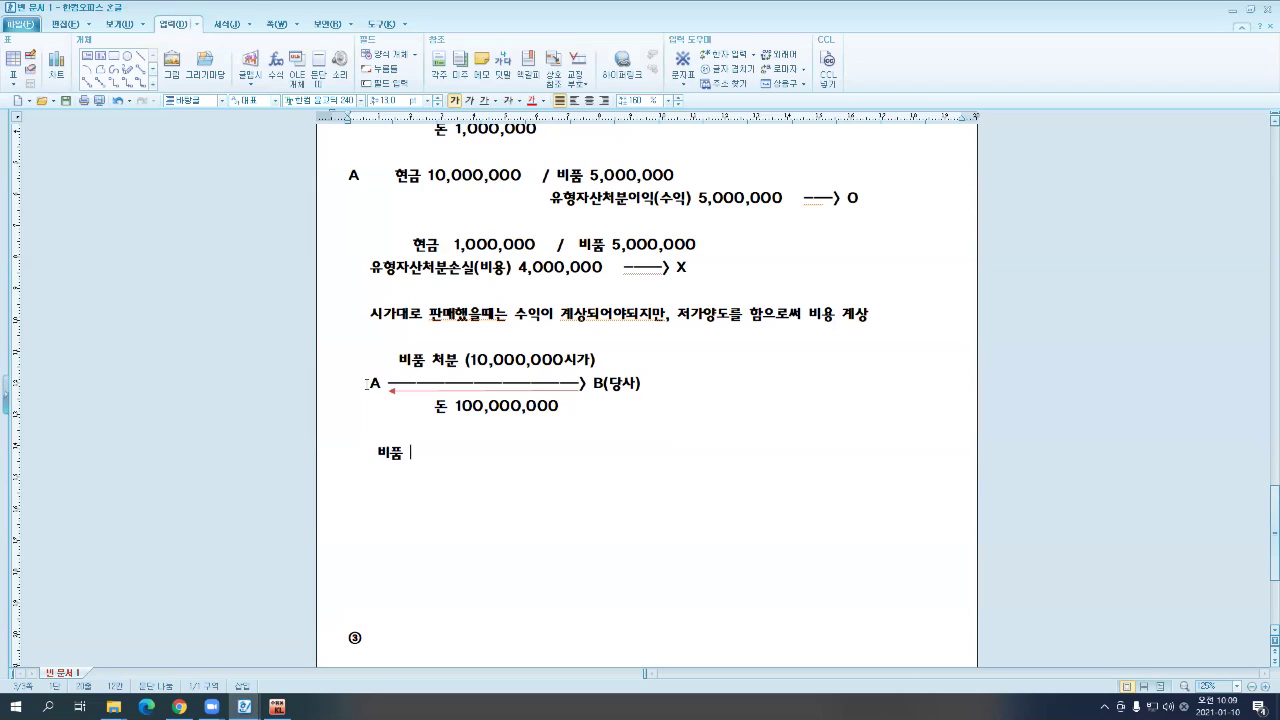
{"action": "type", "text": "10,000,000  "}
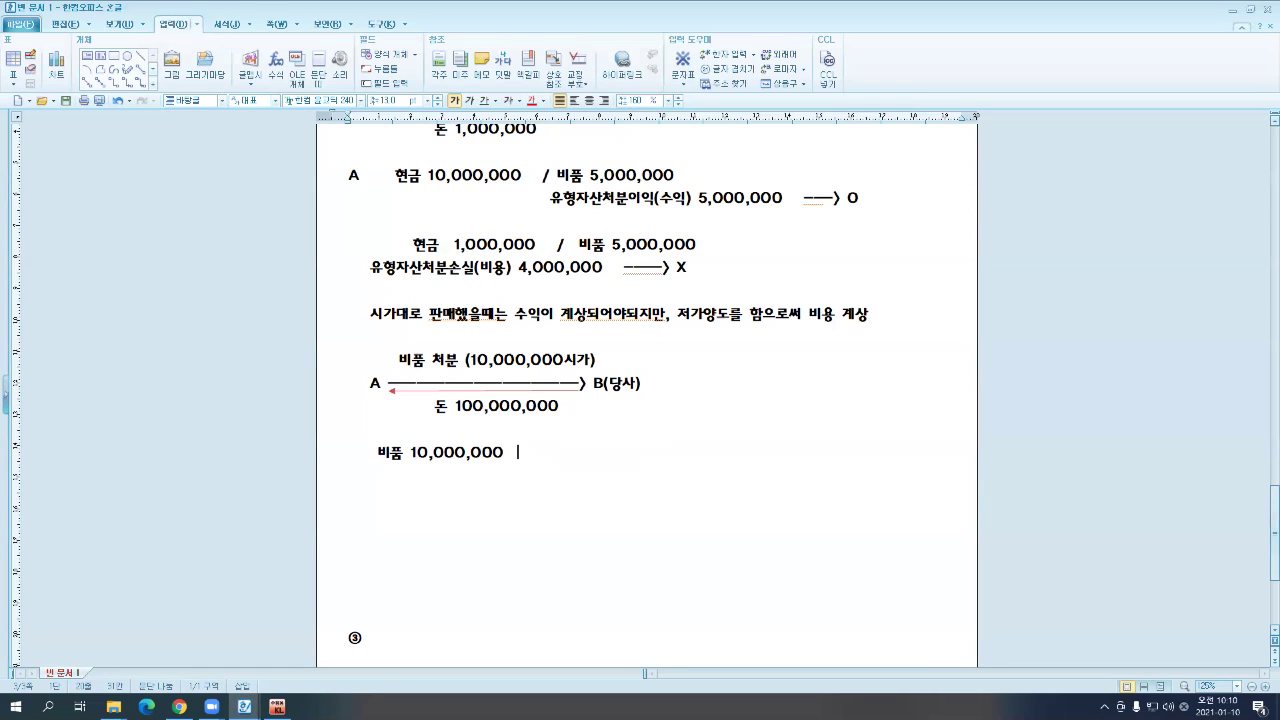
{"action": "type", "text": "/ 현금 10,000,000"}
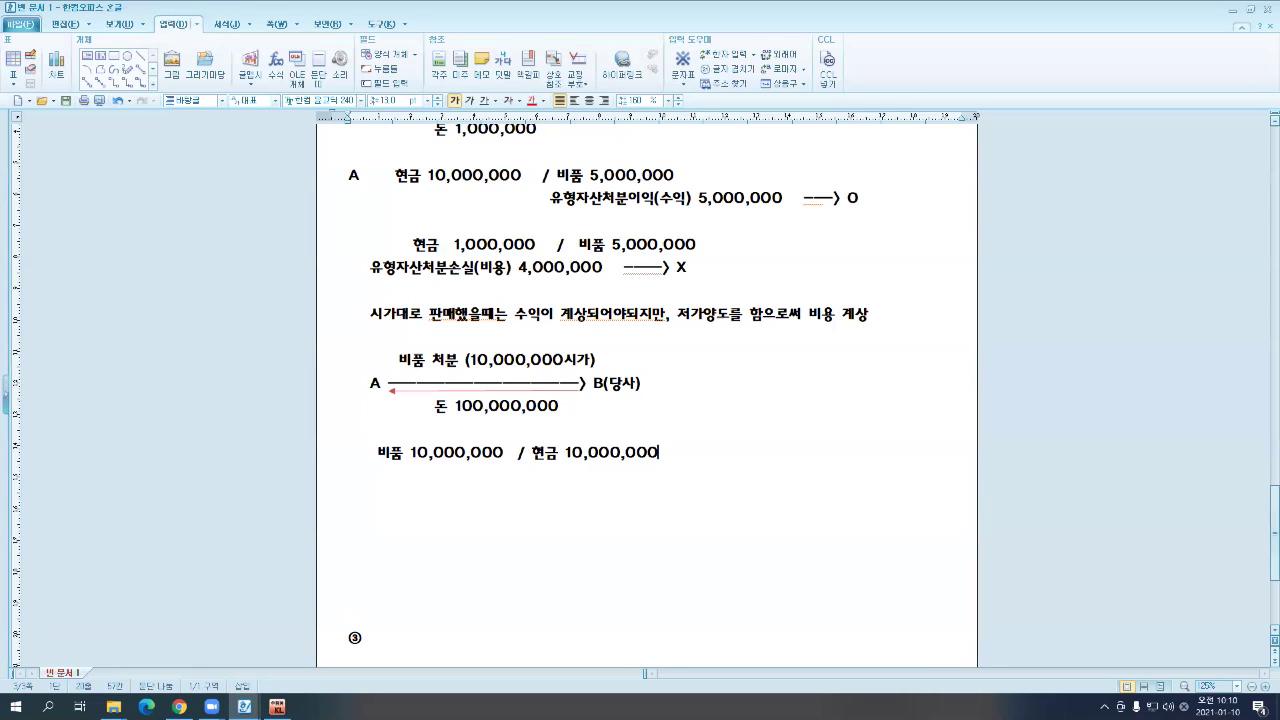
- Append "---> O" to the entry "비품 10,000,000 / 현금 10,000,000" and leave a blank line below it
{"action": "left_click_drag", "start_coordinate": [584, 373], "coordinate": [652, 399]}
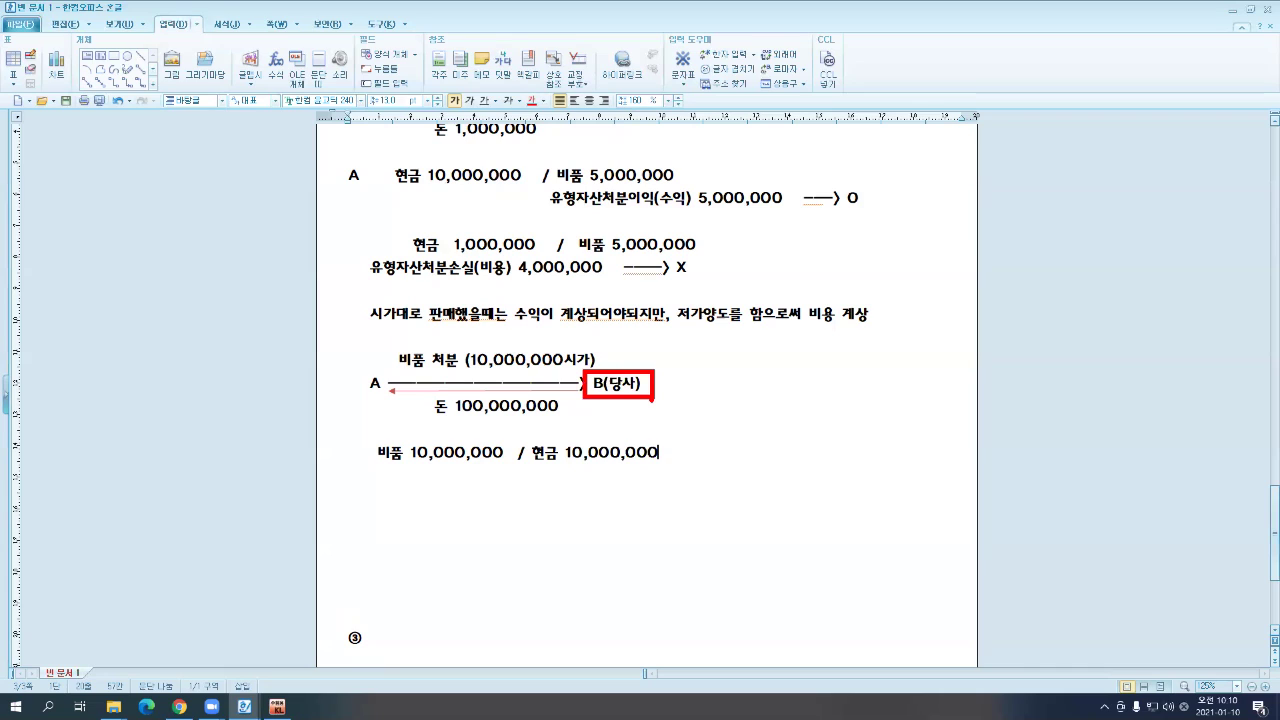
{"action": "key", "text": "Escape"}
{"action": "type", "text": "---."}
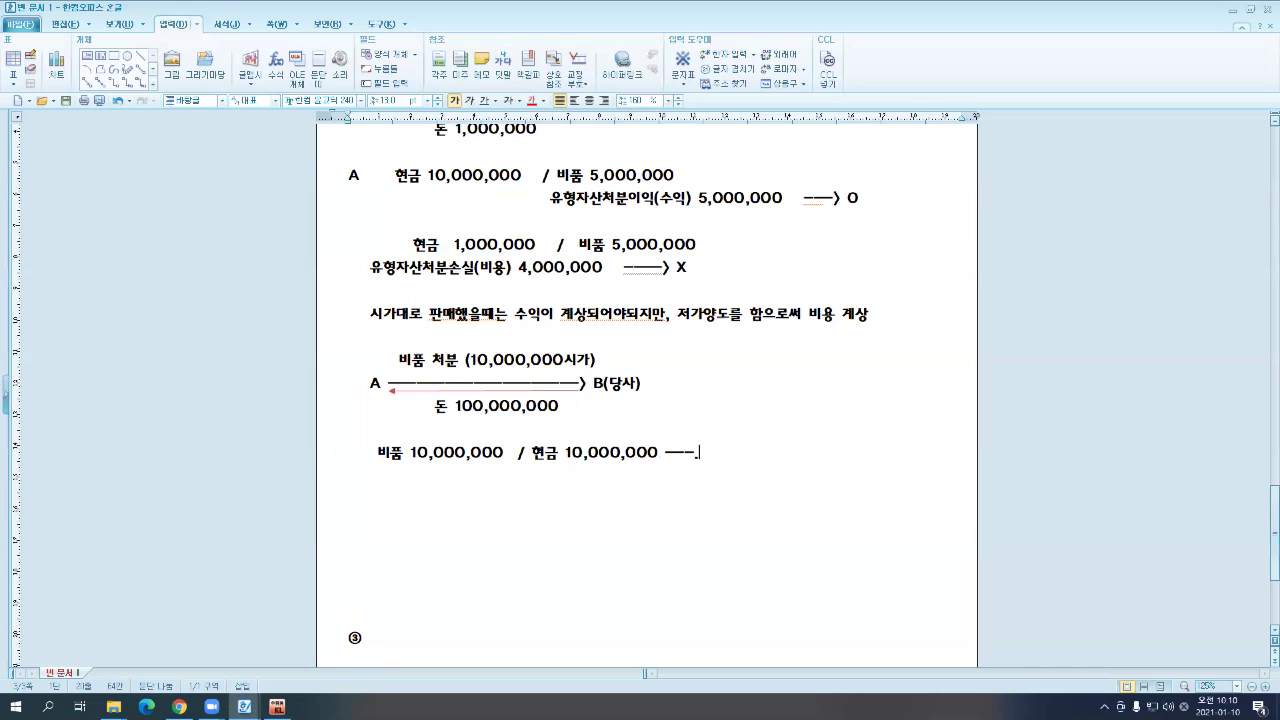
{"action": "key", "text": "BackSpace"}
{"action": "type", "text": "> O"}
{"action": "key", "text": "Return"}
{"action": "key", "text": "Return"}
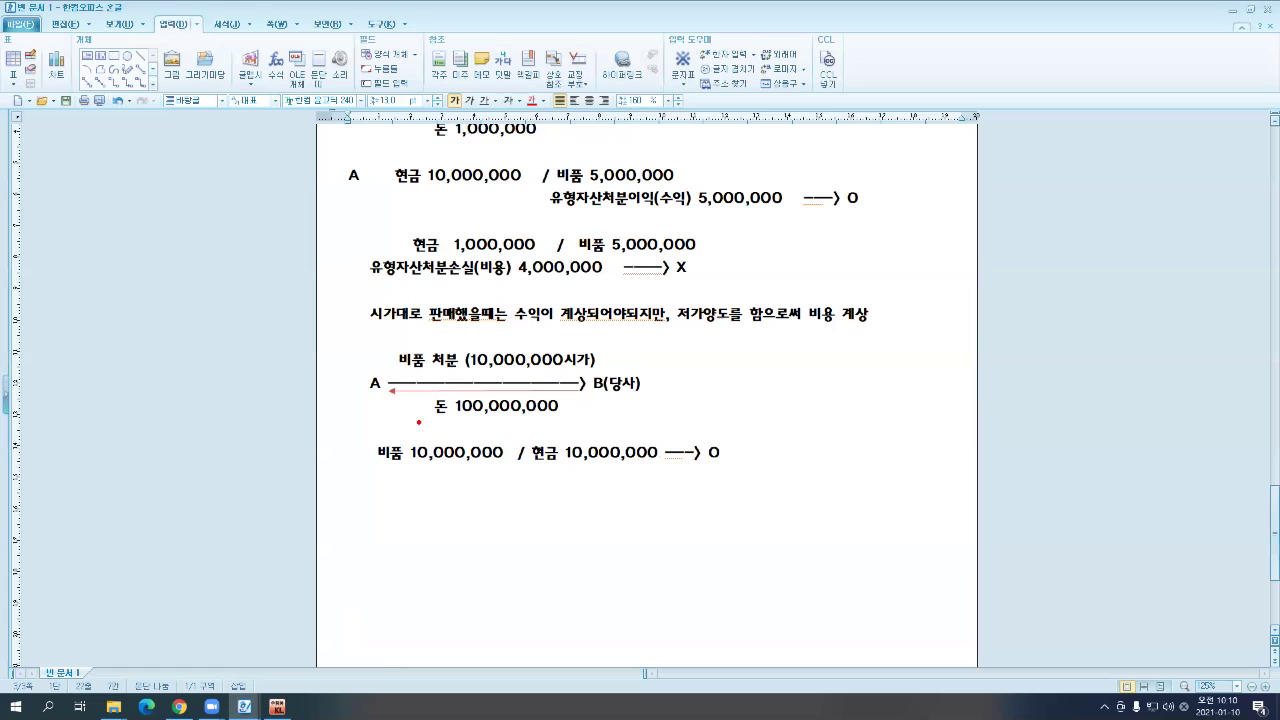
- Add a second purchase entry "비품 100,000,000 / 현금 100,000,000 --> X" below the first one
{"action": "left_click_drag", "start_coordinate": [374, 443], "coordinate": [686, 489]}
{"action": "type", "text": "비품 100,000,00"}
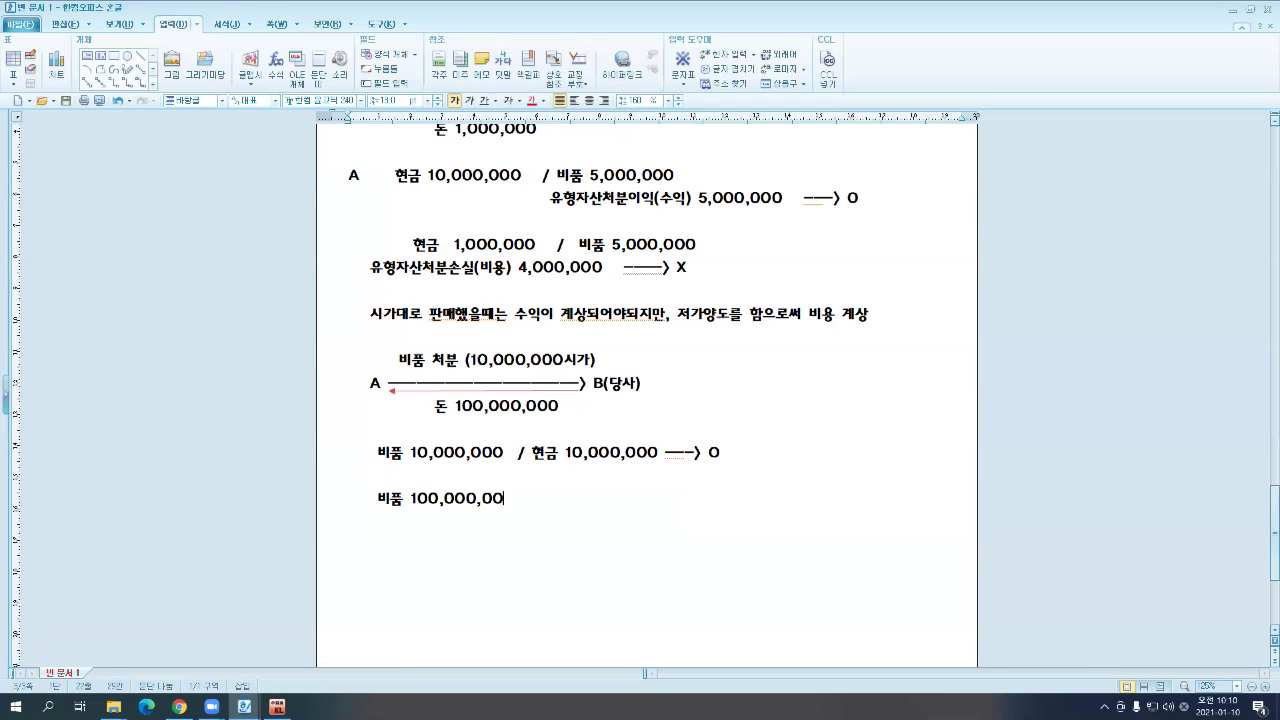
{"action": "type", "text": "0 / 현금 100,0"}
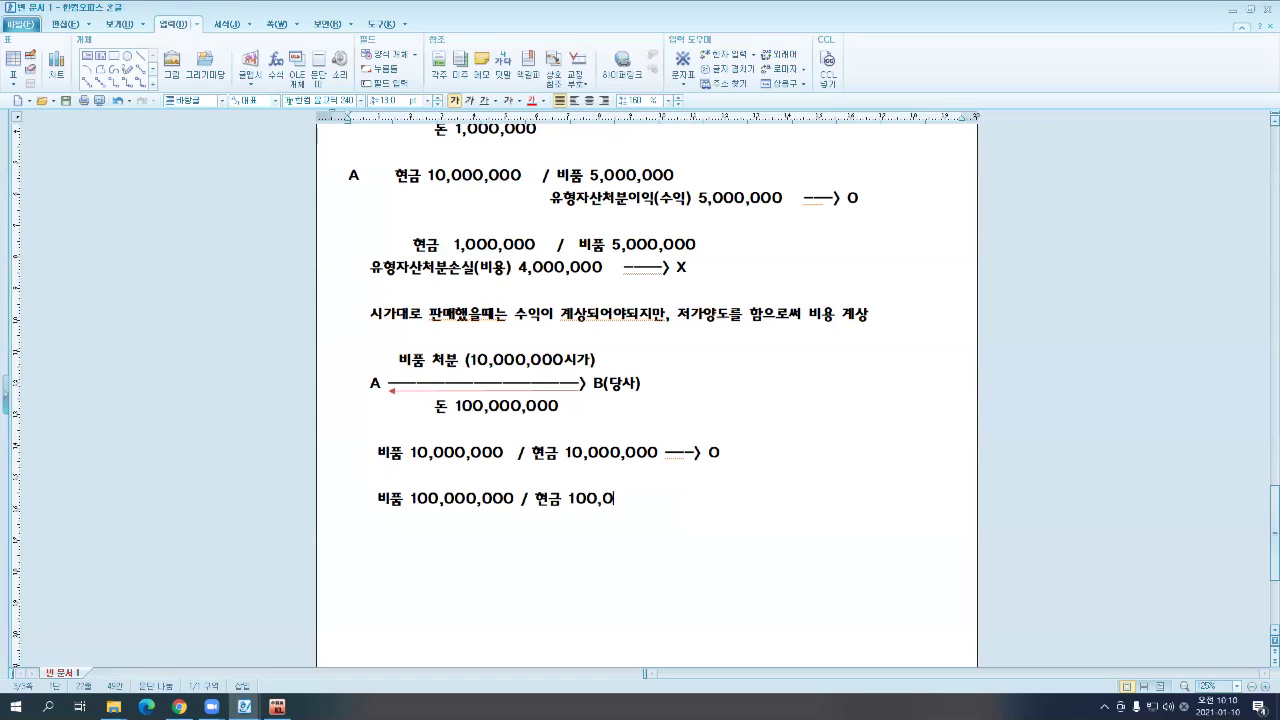
{"action": "type", "text": "00,000"}
{"action": "type", "text": " --> X"}
- Outline the two 비품 / 현금 purchase entries with red on-screen boxes, and clear the markings
{"action": "left_click_drag", "start_coordinate": [359, 436], "coordinate": [766, 476]}
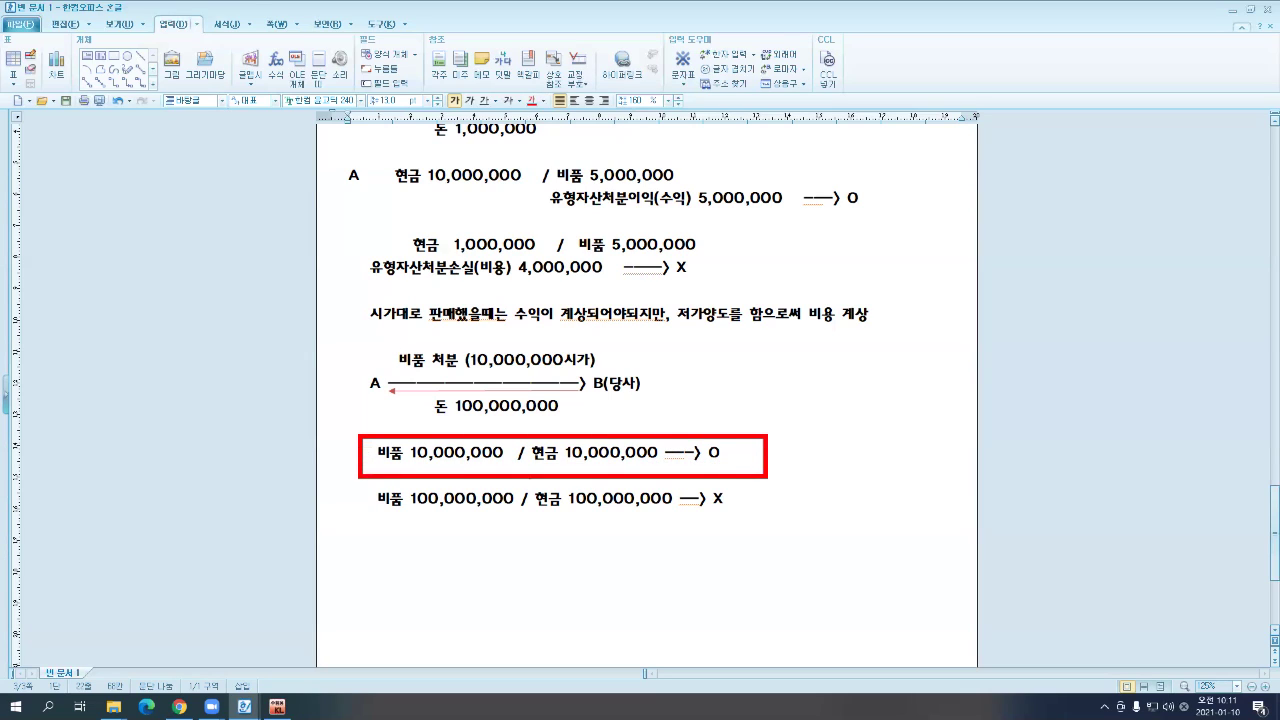
{"action": "mouse_move", "coordinate": [361, 486]}
{"action": "left_mouse_down"}
{"action": "mouse_move", "coordinate": [586, 531]}
{"action": "mouse_move", "coordinate": [766, 539]}
{"action": "left_mouse_up"}
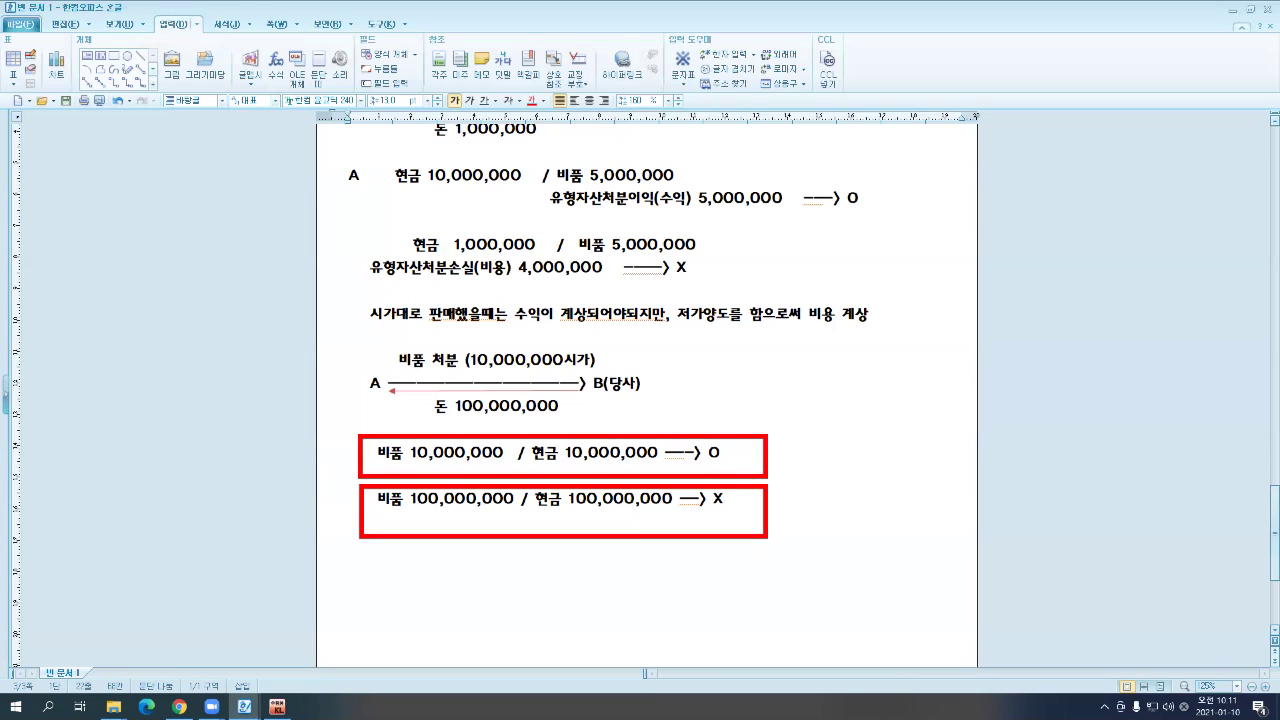
{"action": "key", "text": "Escape"}
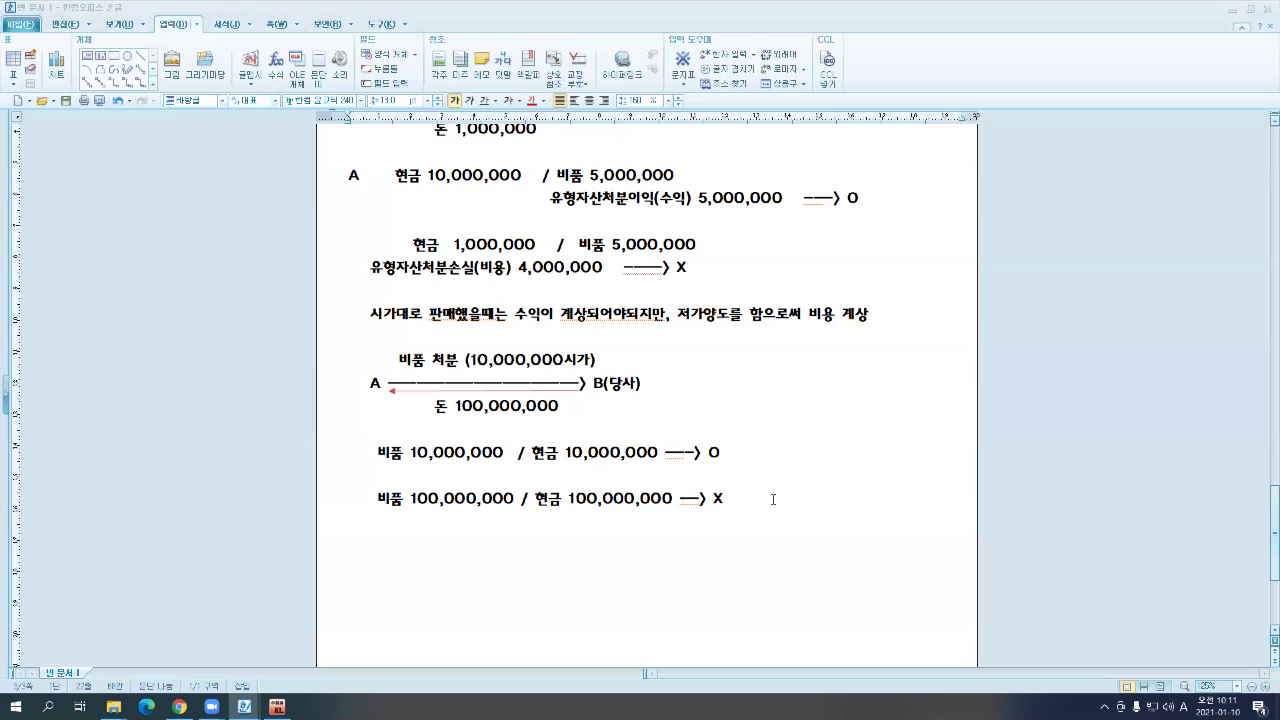
- Append "(고가매입)" after the X of the 100,000,000 purchase entry
{"action": "type", "text": "RHRK"}
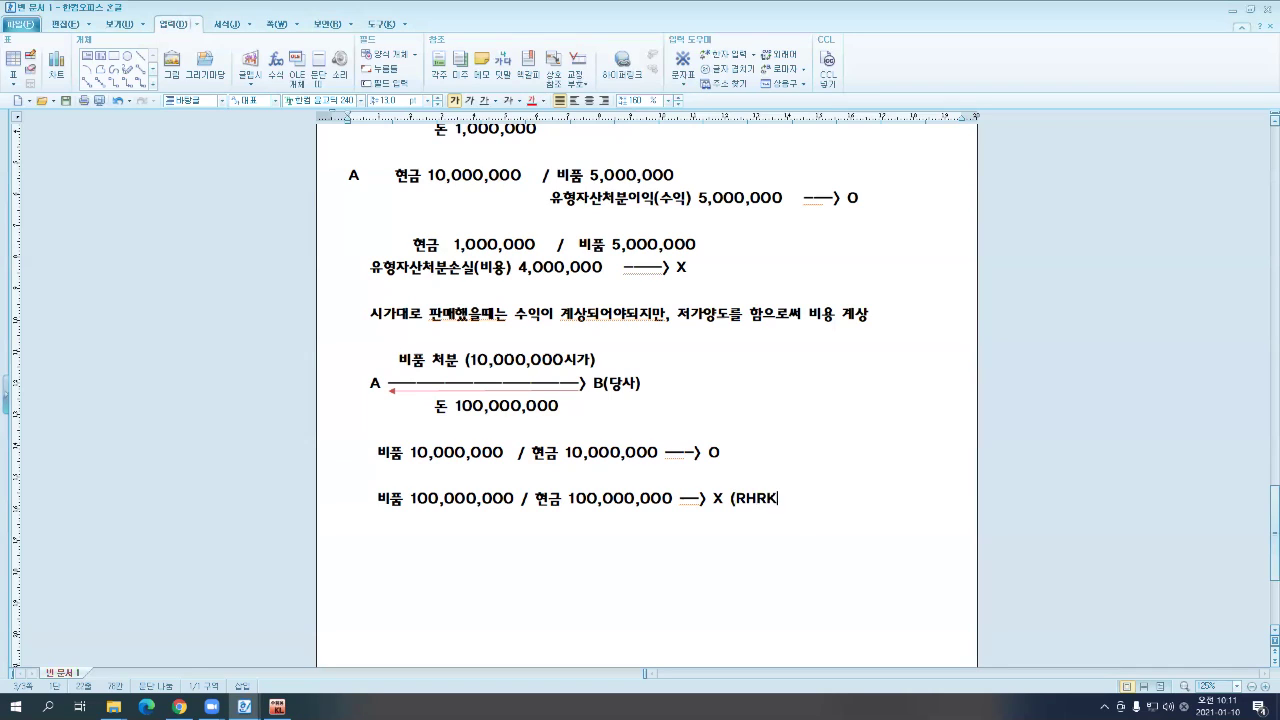
{"action": "key", "text": "BackSpace"}
{"action": "key", "text": "BackSpace"}
{"action": "key", "text": "BackSpace"}
{"action": "key", "text": "BackSpace"}
{"action": "key", "text": "Hangul"}
{"action": "type", "text": "고가매입)"}
- Colour the words 저가양도 in the low-price sale sentence and 고가매입 in the purchase entry red
{"action": "left_click_drag", "start_coordinate": [736, 318], "coordinate": [677, 318]}
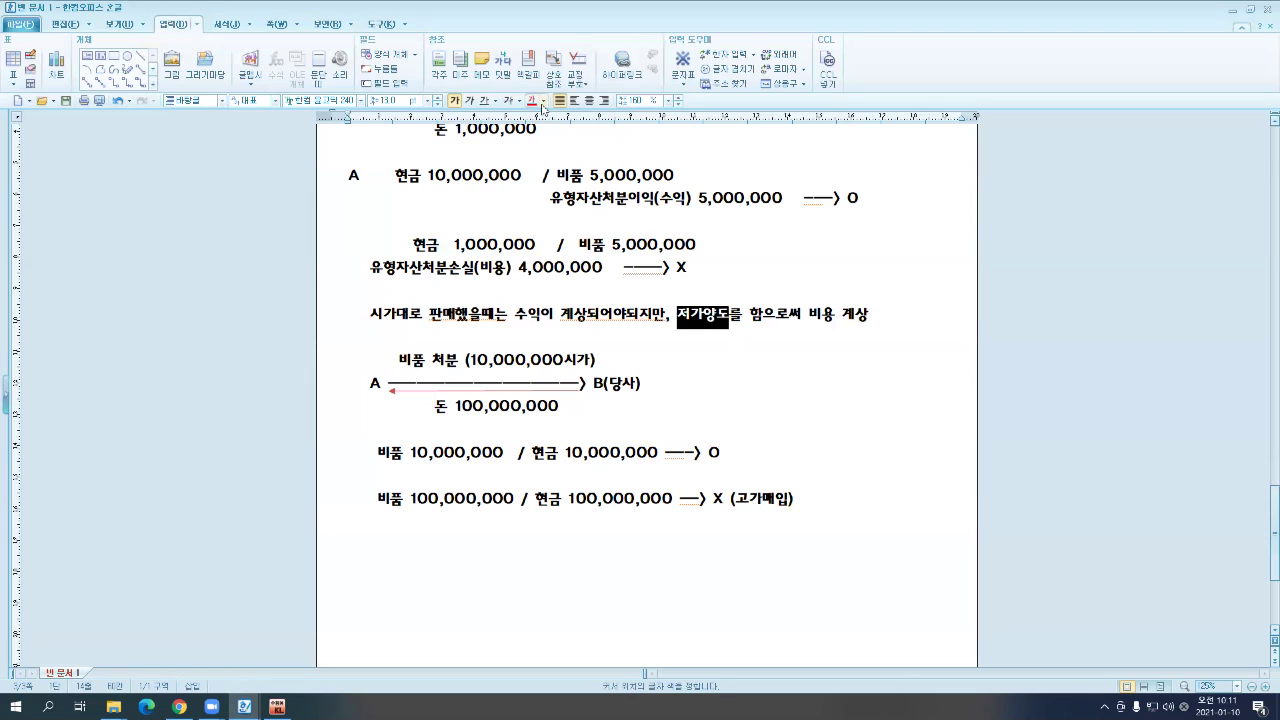
{"action": "left_click", "coordinate": [534, 101]}
{"action": "left_click", "coordinate": [752, 498]}
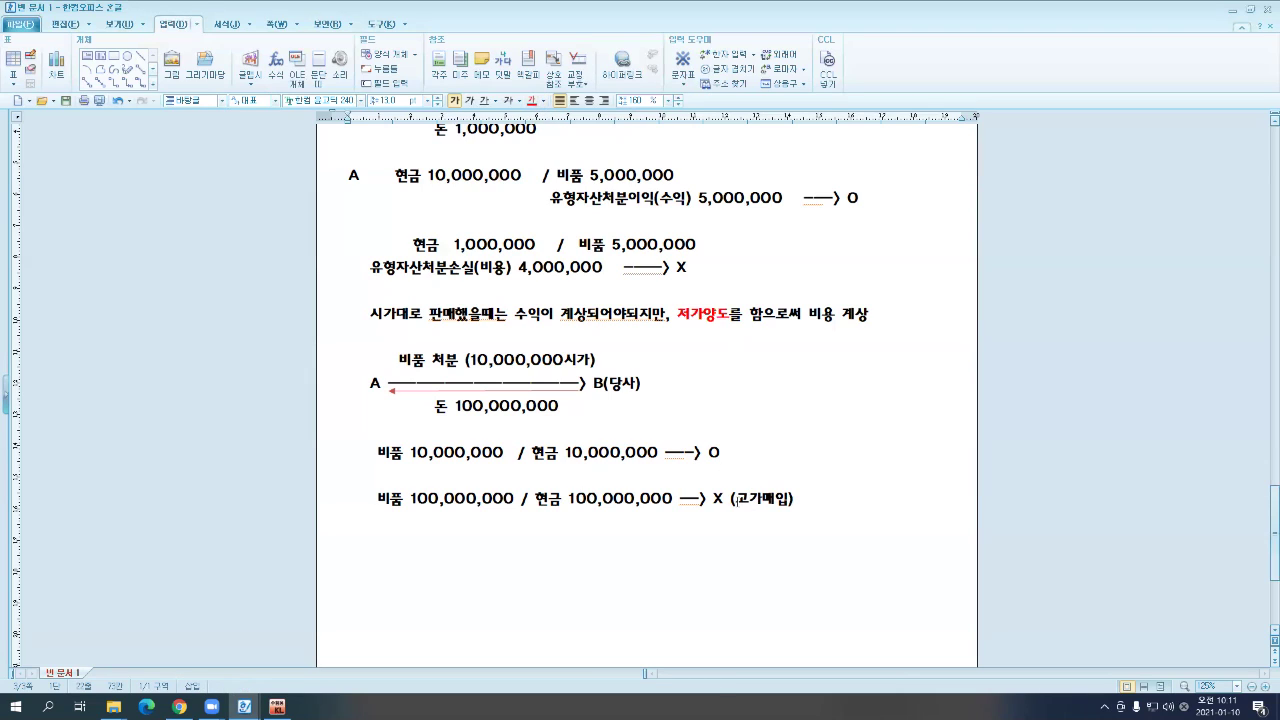
{"action": "mouse_move", "coordinate": [736, 498]}
{"action": "left_mouse_down"}
{"action": "mouse_move", "coordinate": [776, 498]}
{"action": "mouse_move", "coordinate": [735, 498]}
{"action": "left_mouse_up"}
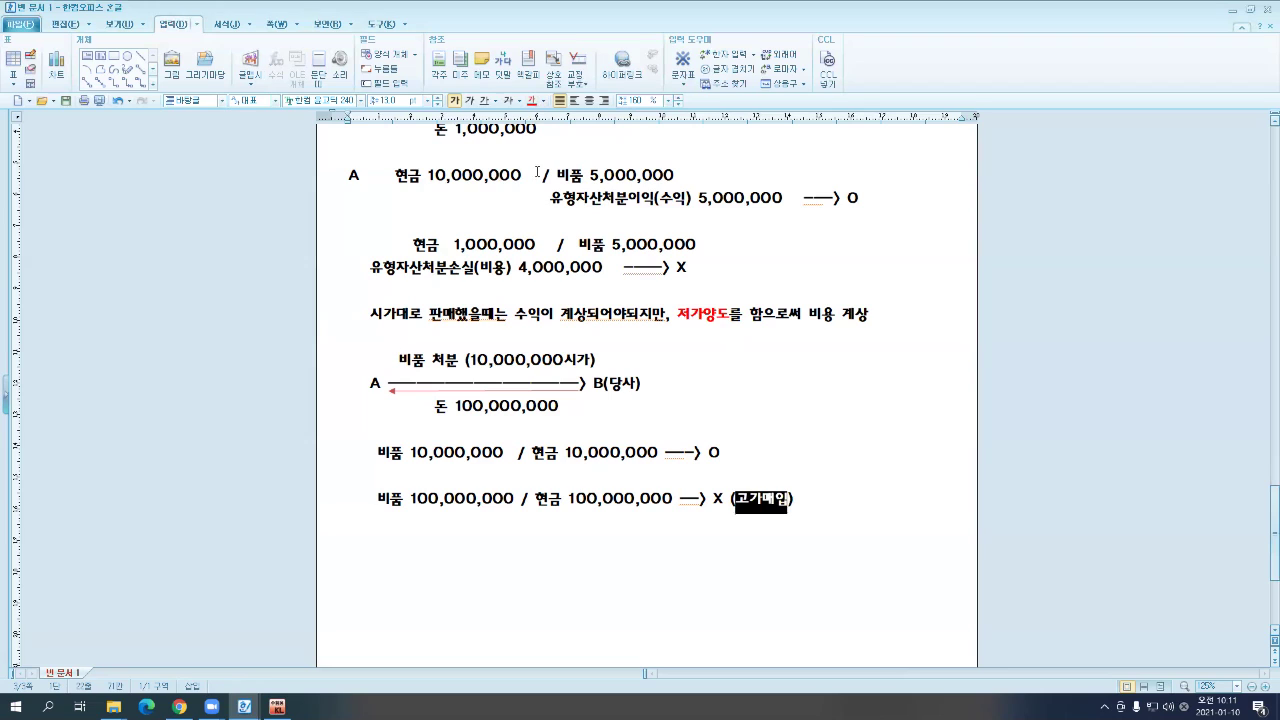
{"action": "left_click", "coordinate": [533, 101]}
{"action": "left_click", "coordinate": [787, 515]}
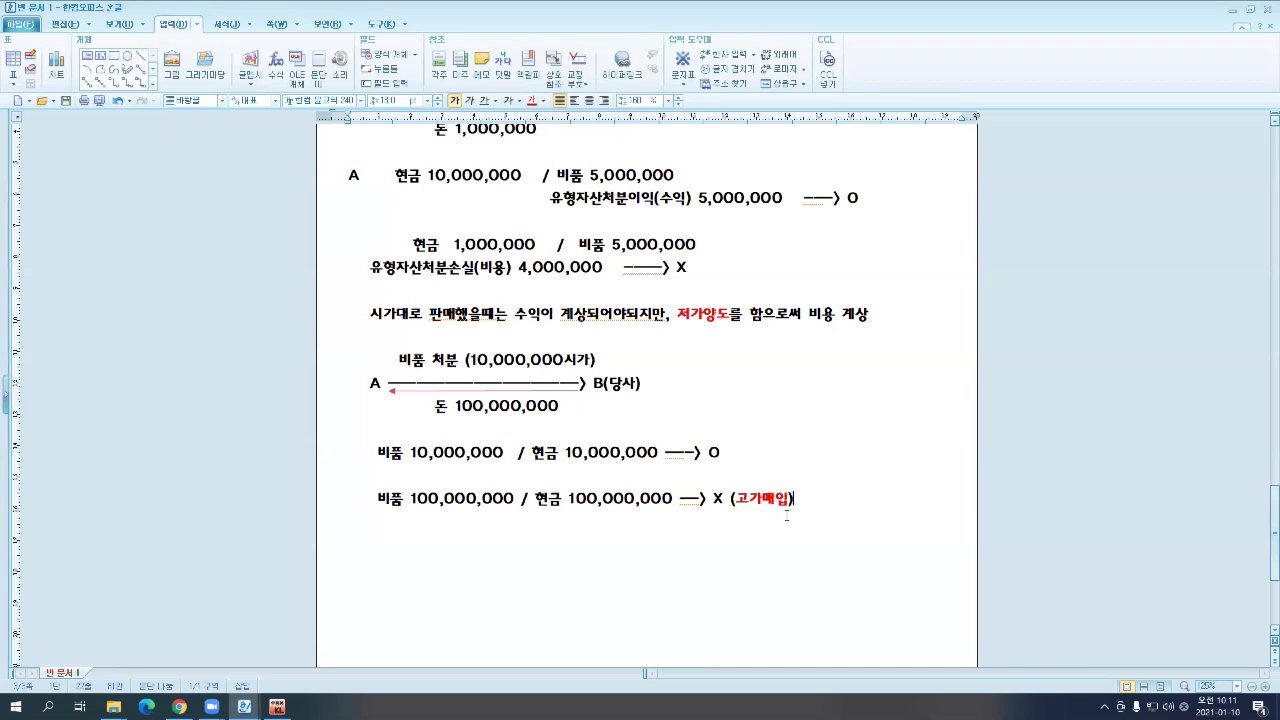
{"action": "left_click_drag", "start_coordinate": [365, 443], "coordinate": [722, 455]}
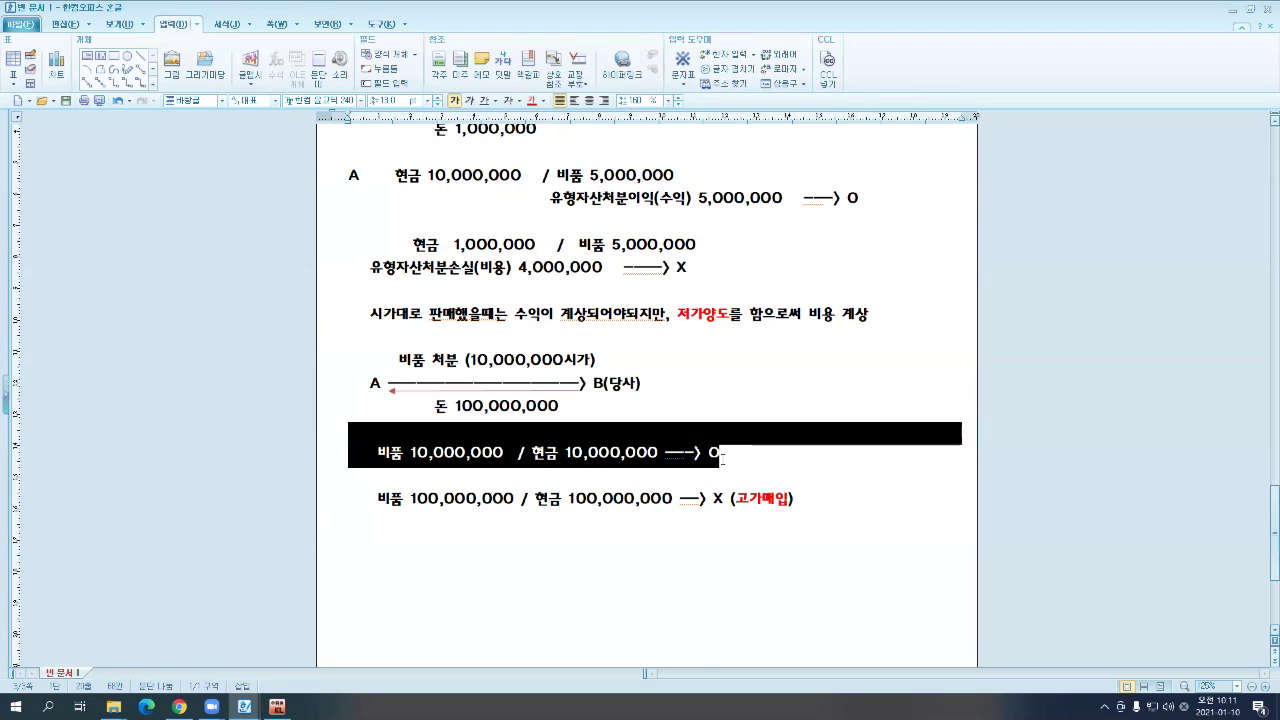
{"action": "left_click", "coordinate": [723, 459]}
{"action": "left_click_drag", "start_coordinate": [404, 503], "coordinate": [805, 500]}
- Start an explanatory line below the 고가매입 entry reading "---> 추후에 비품을 100,000,000원을"
{"action": "left_click", "coordinate": [800, 498]}
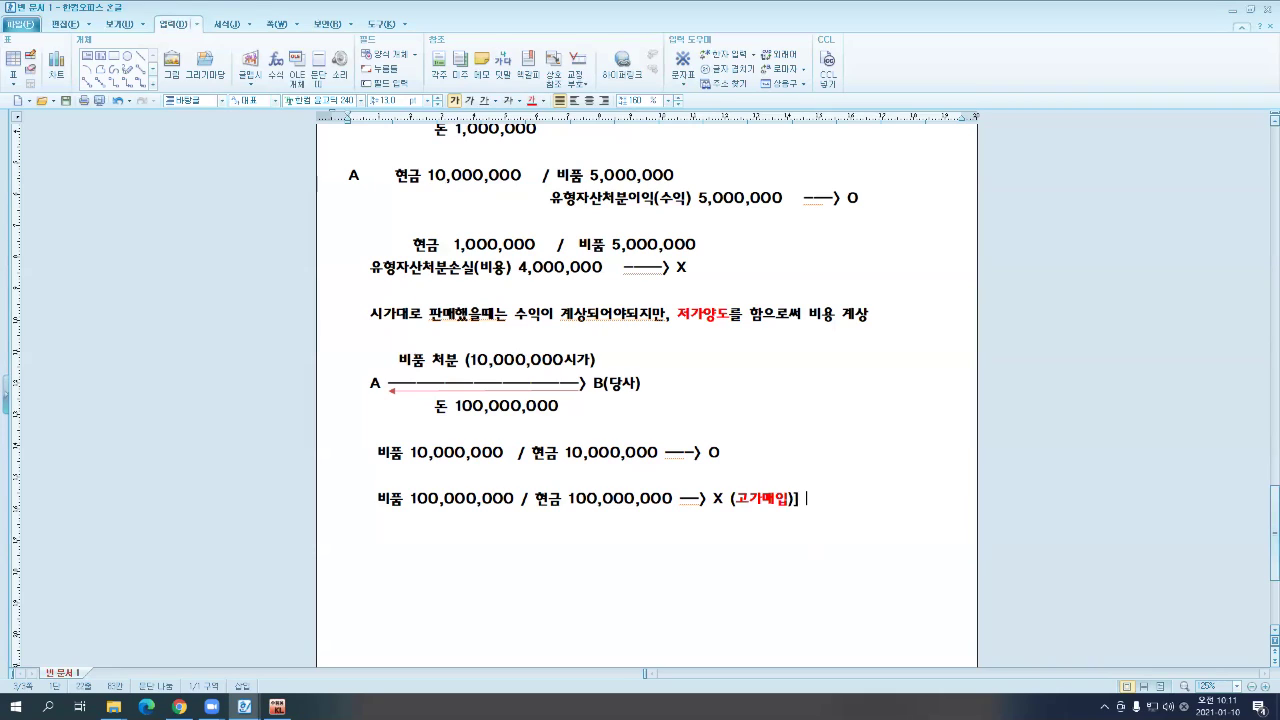
{"action": "key", "text": "Return"}
{"action": "type", "text": "---> 추후에 "}
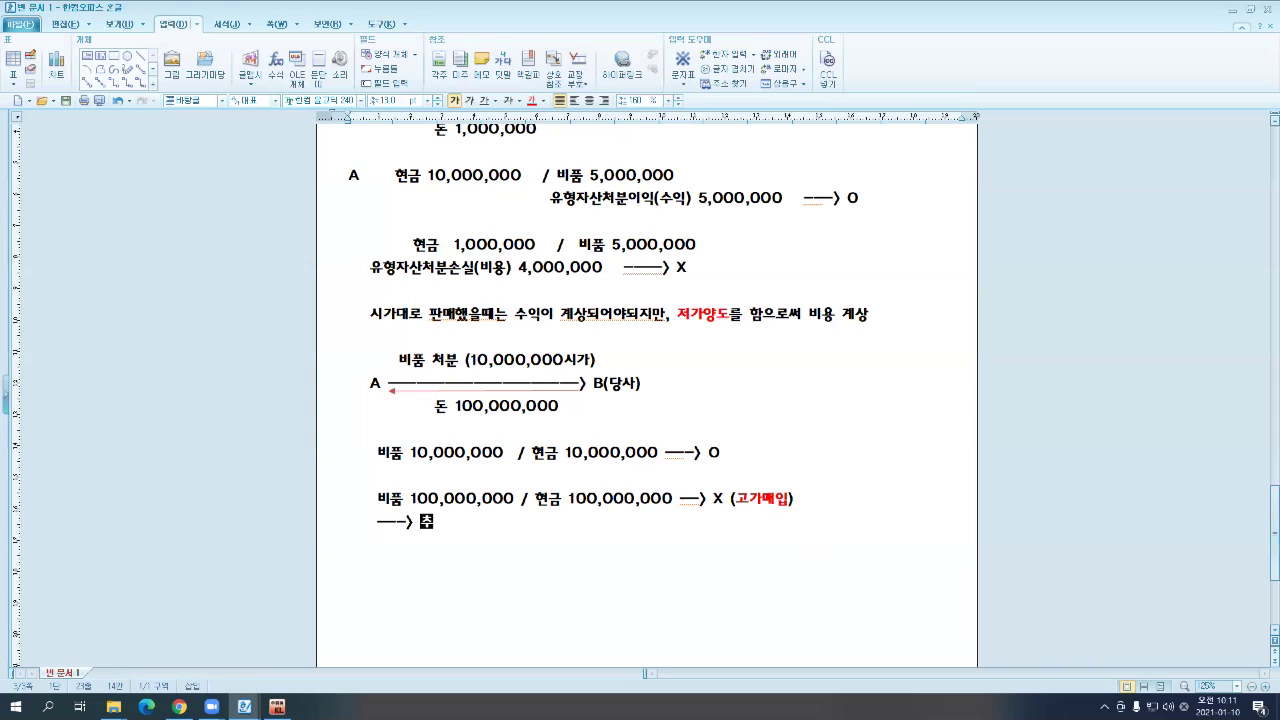
{"action": "type", "text": "비품을 1000,0"}
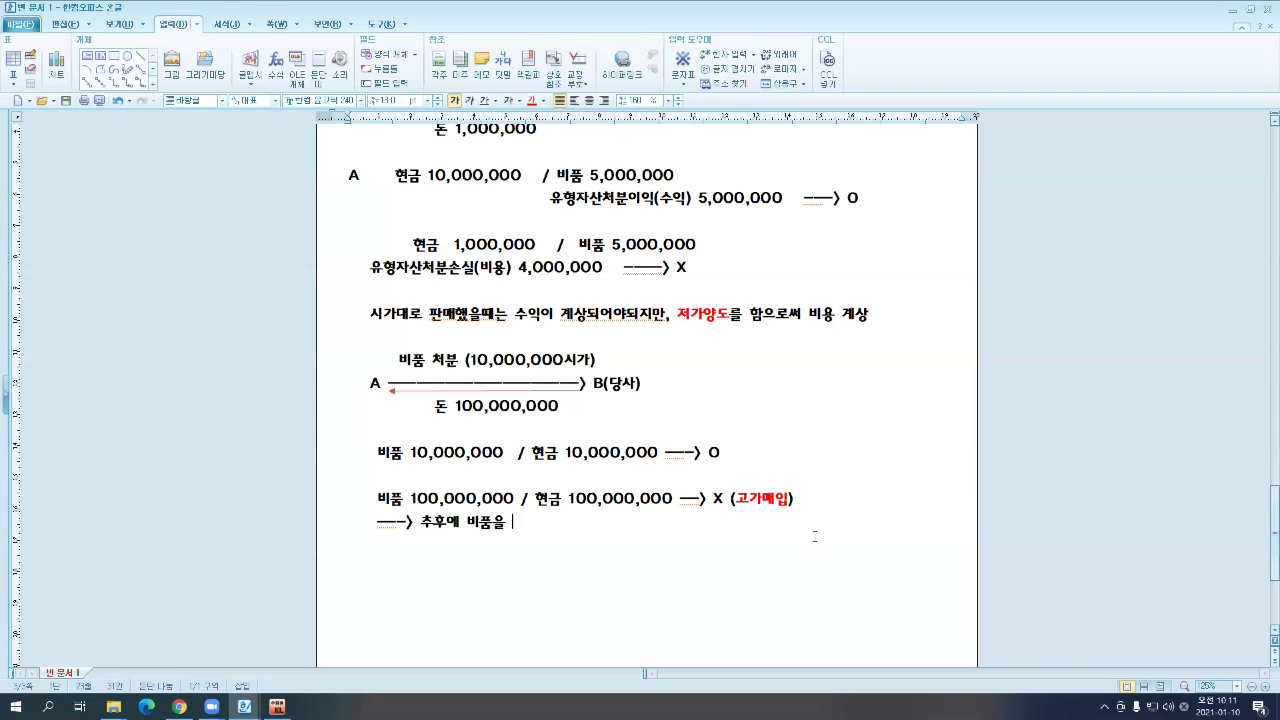
{"action": "key", "text": "BackSpace"}
{"action": "key", "text": "BackSpace"}
{"action": "type", "text": ","}
{"action": "key", "text": "BackSpace"}
{"action": "key", "text": "BackSpace"}
{"action": "type", "text": ",000,000원을 "}
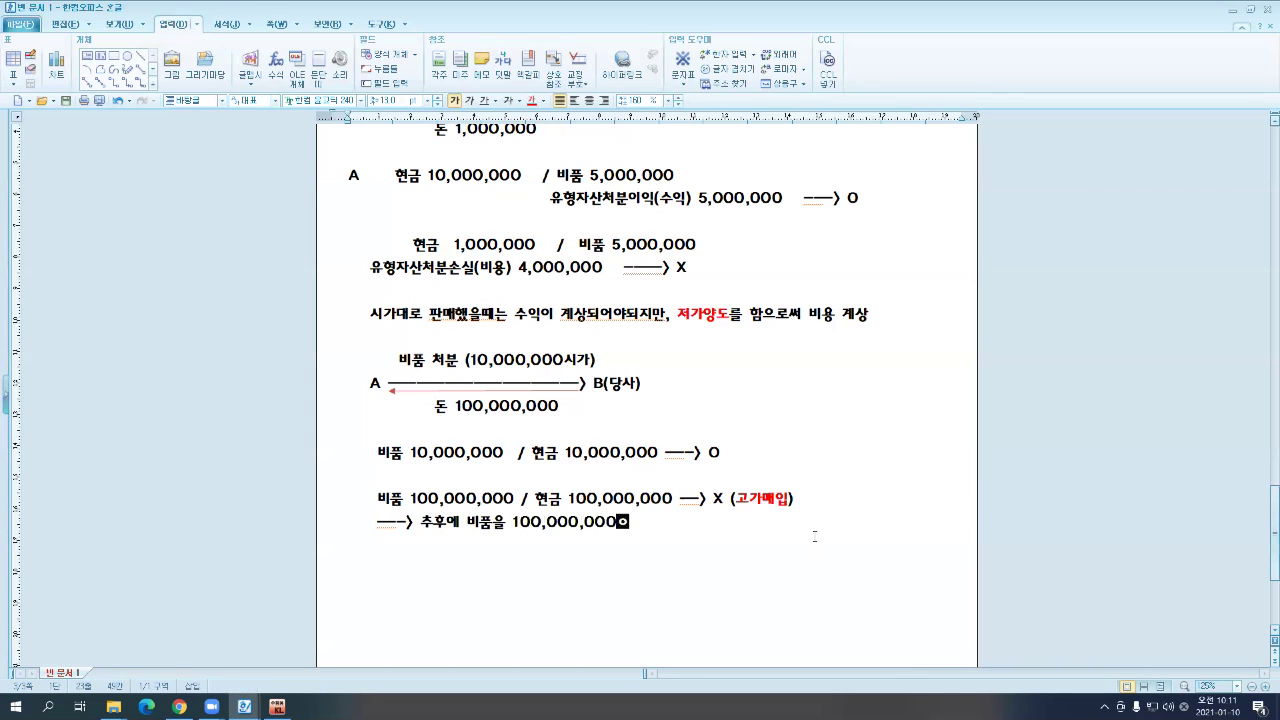
- Continue the explanatory line with "계상했으므로 감가상각비 100,000,000"
{"action": "type", "text": "계상했으므"}
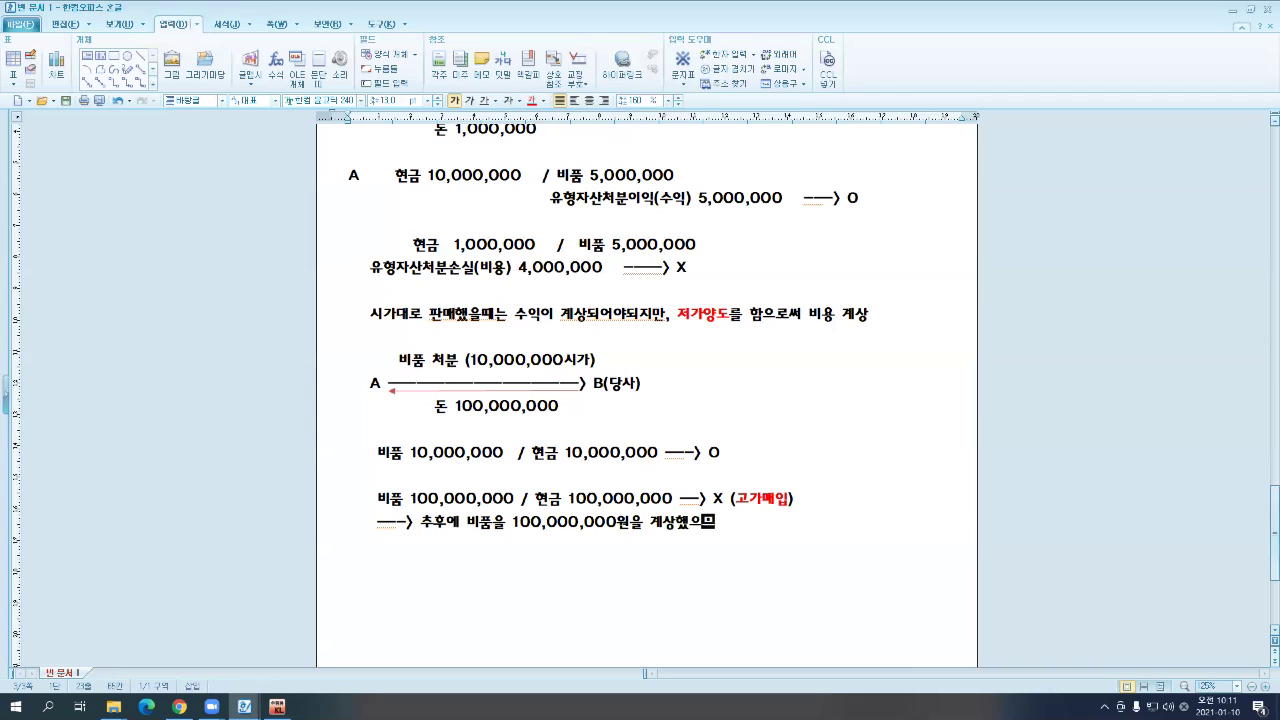
{"action": "type", "text": "로 감가"}
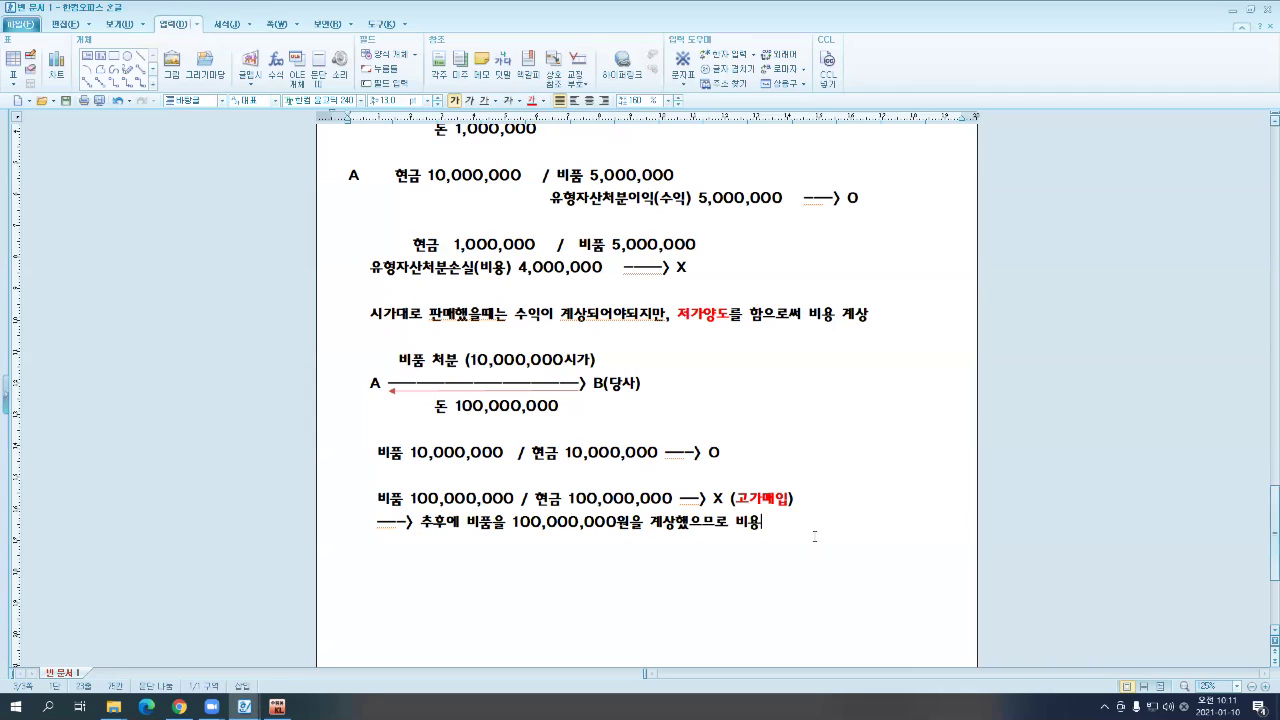
{"action": "type", "text": "상각비"}
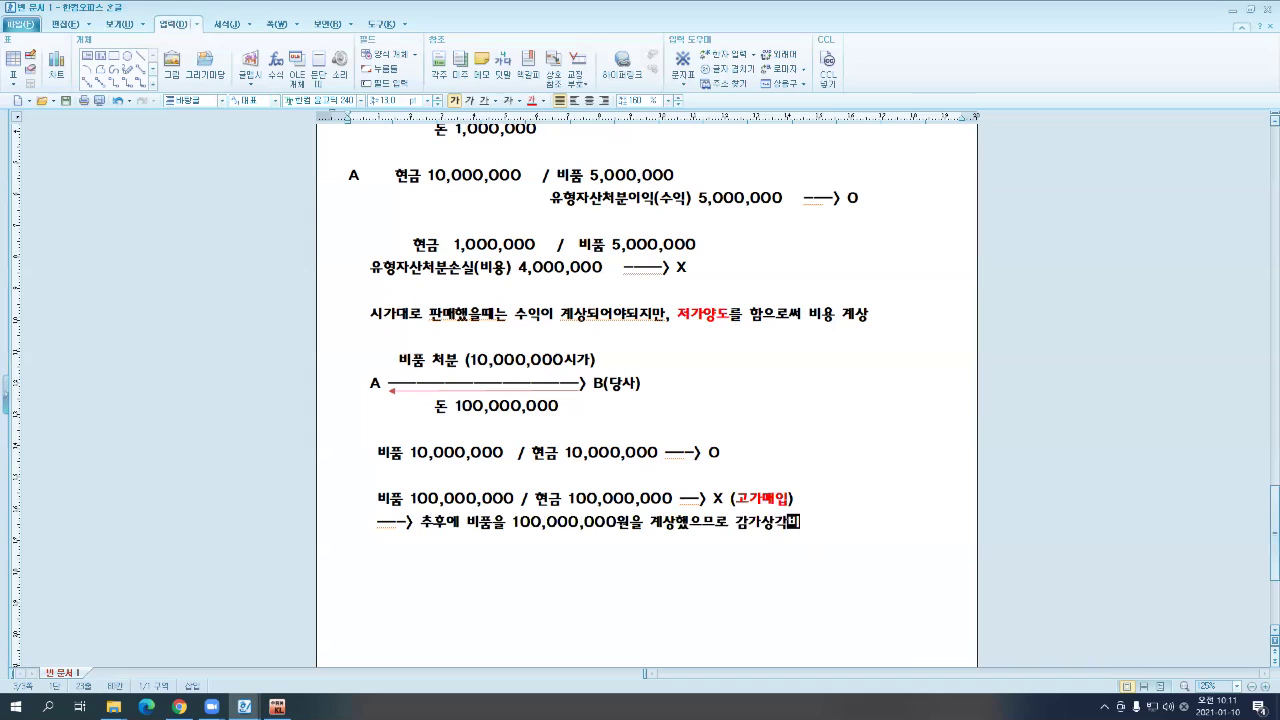
{"action": "type", "text": " 100,000,000"}
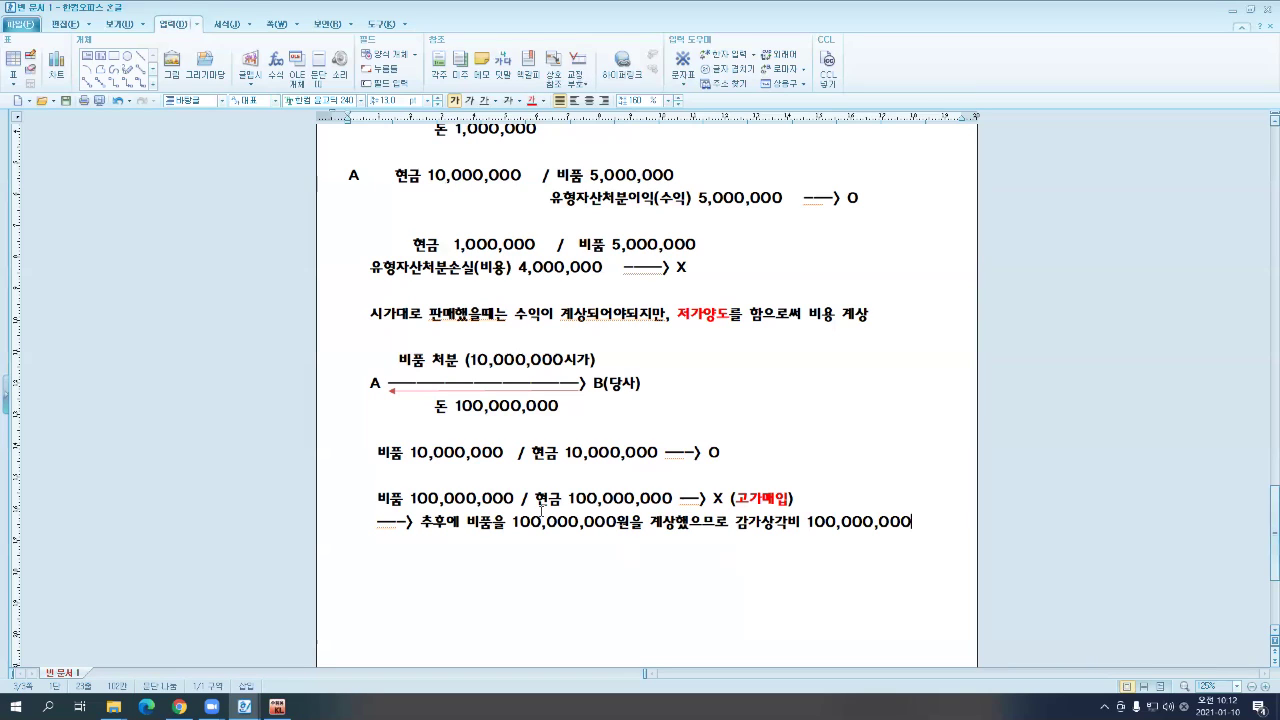
- Outline the low-price sale and overpriced purchase examples with red boxes and handwrite two short notes beside them
{"action": "mouse_move", "coordinate": [338, 156]}
{"action": "left_mouse_down"}
{"action": "mouse_move", "coordinate": [372, 178]}
{"action": "mouse_move", "coordinate": [916, 334]}
{"action": "left_mouse_up"}
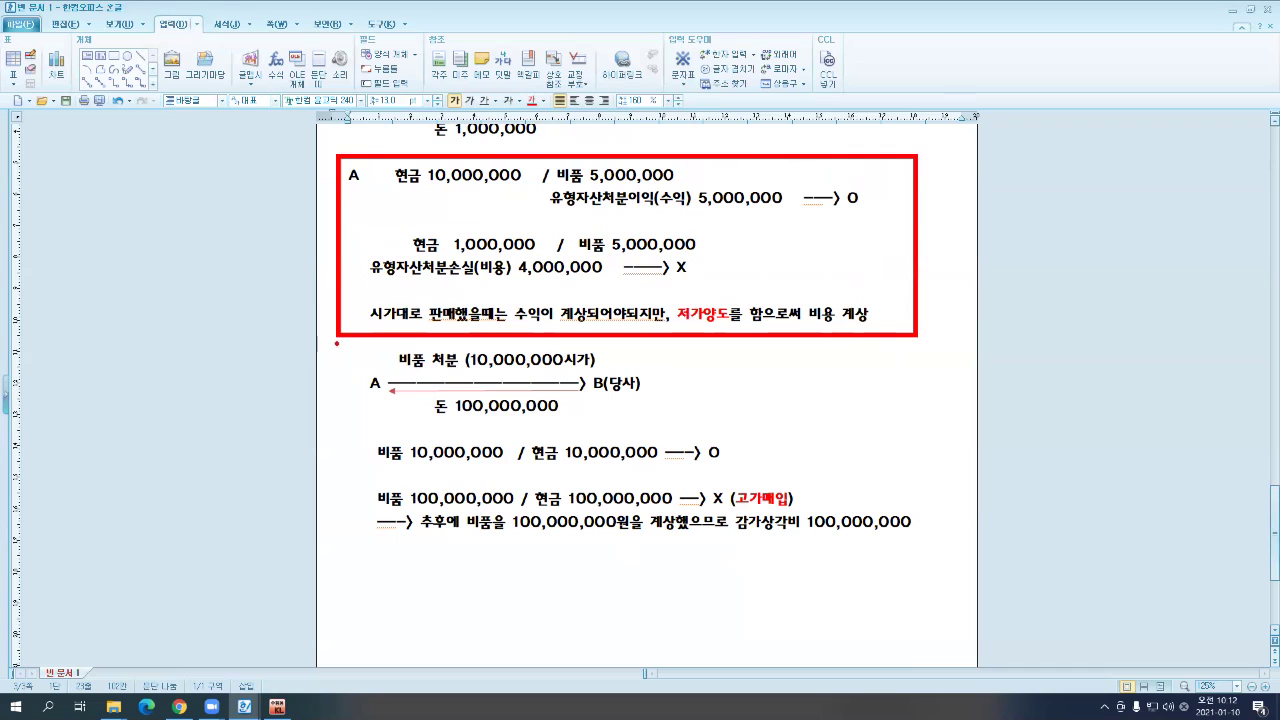
{"action": "left_click_drag", "start_coordinate": [338, 338], "coordinate": [922, 541]}
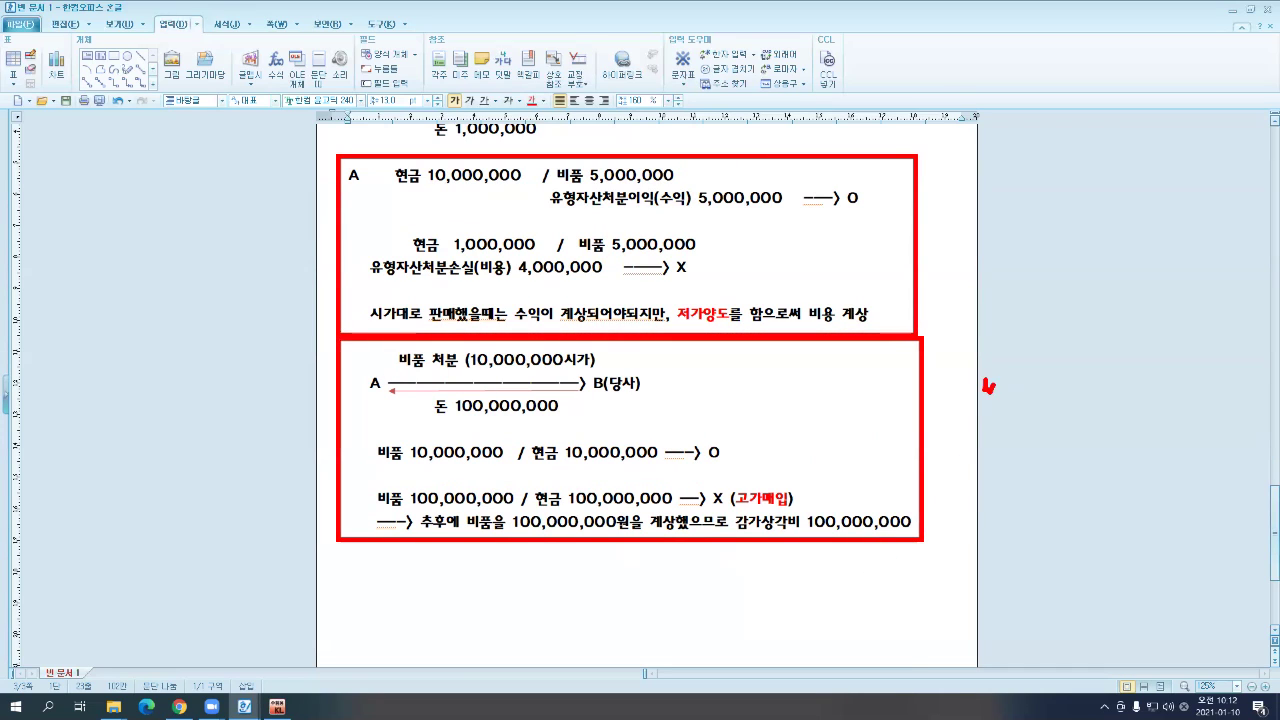
{"action": "mouse_move", "coordinate": [1004, 378]}
{"action": "left_mouse_down"}
{"action": "mouse_move", "coordinate": [1006, 400]}
{"action": "mouse_move", "coordinate": [1023, 386]}
{"action": "mouse_move", "coordinate": [1028, 402]}
{"action": "left_mouse_up"}
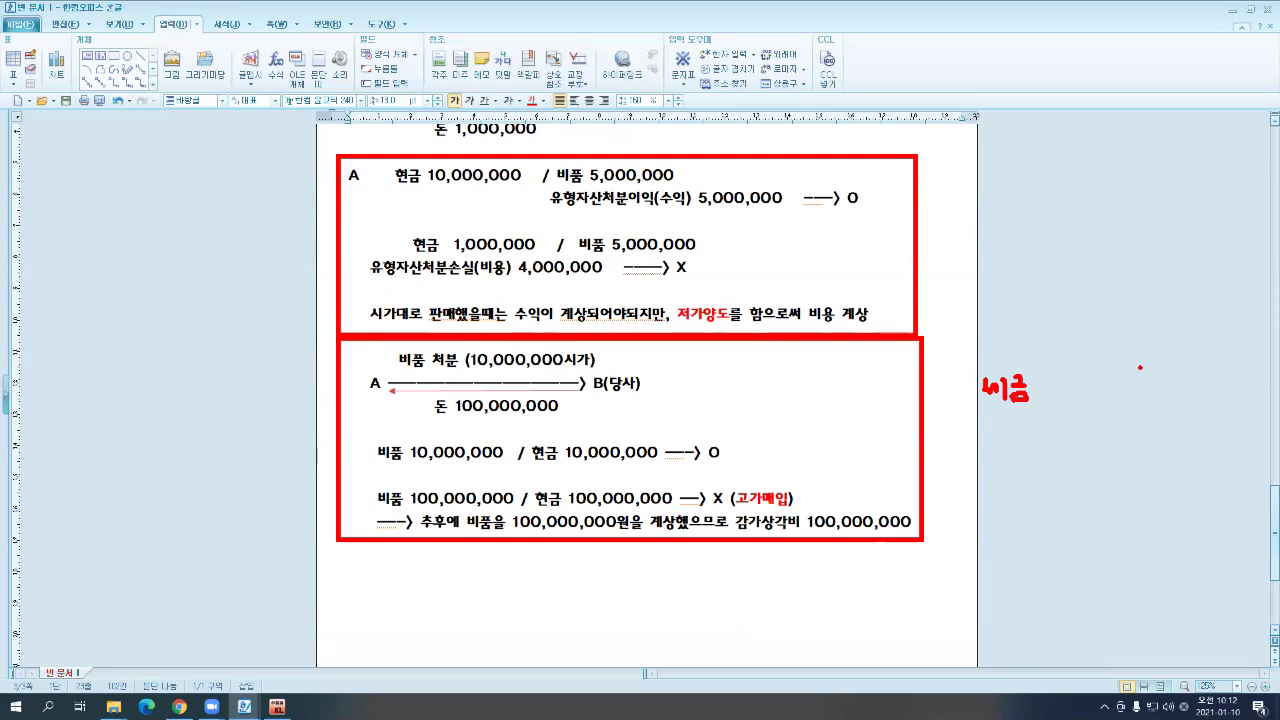
{"action": "mouse_move", "coordinate": [1140, 367]}
{"action": "left_mouse_down"}
{"action": "mouse_move", "coordinate": [1162, 400]}
{"action": "mouse_move", "coordinate": [1197, 388]}
{"action": "left_mouse_up"}
- Circle 저가양도 and box 유형자산처분이익(수익) in red, and box 유형자산처분손실(비용) in blue with an arrow to 저가양도
{"action": "mouse_move", "coordinate": [705, 326]}
{"action": "left_mouse_down"}
{"action": "mouse_move", "coordinate": [680, 322]}
{"action": "mouse_move", "coordinate": [734, 306]}
{"action": "mouse_move", "coordinate": [728, 330]}
{"action": "left_mouse_up"}
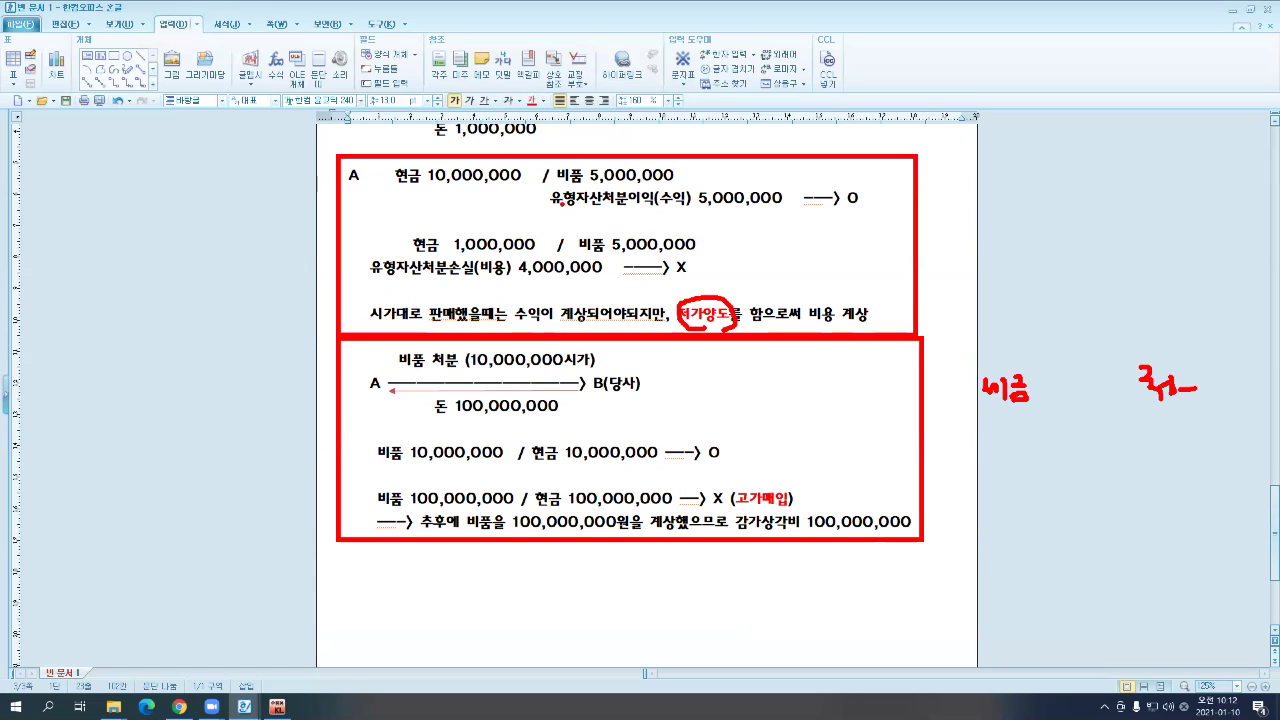
{"action": "left_click_drag", "start_coordinate": [545, 186], "coordinate": [700, 218]}
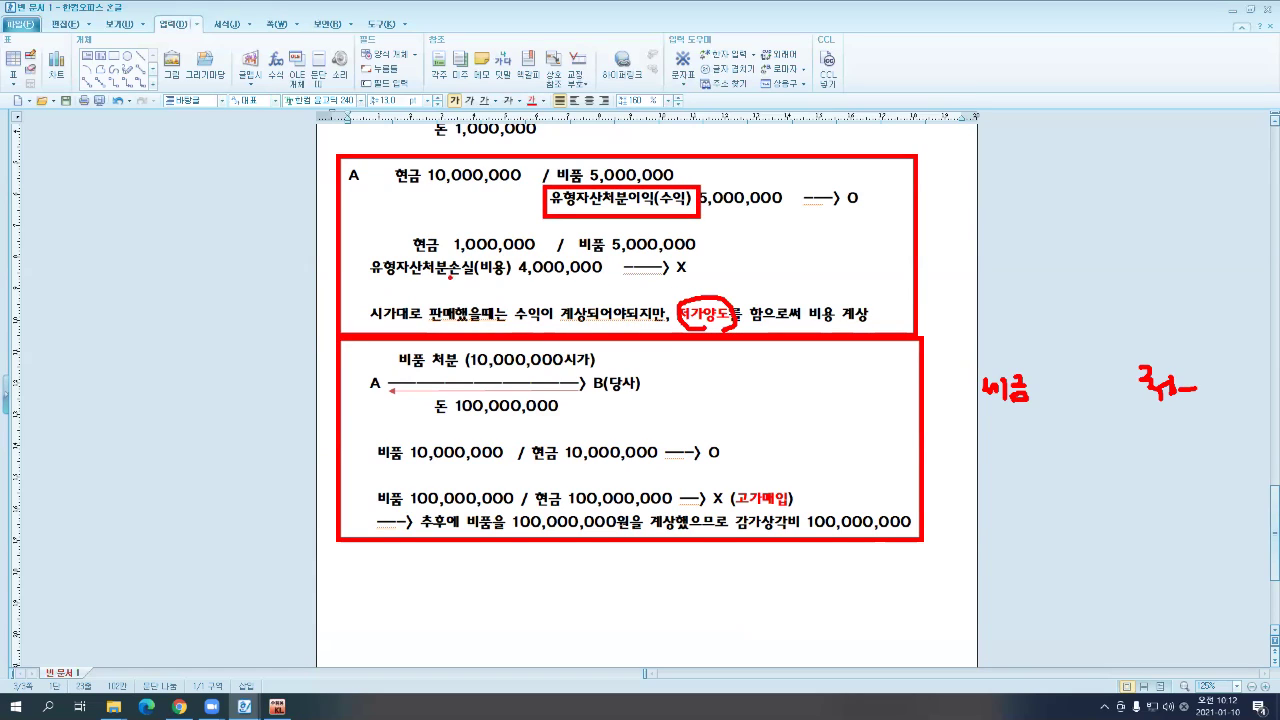
{"action": "left_click_drag", "start_coordinate": [366, 256], "coordinate": [678, 302]}
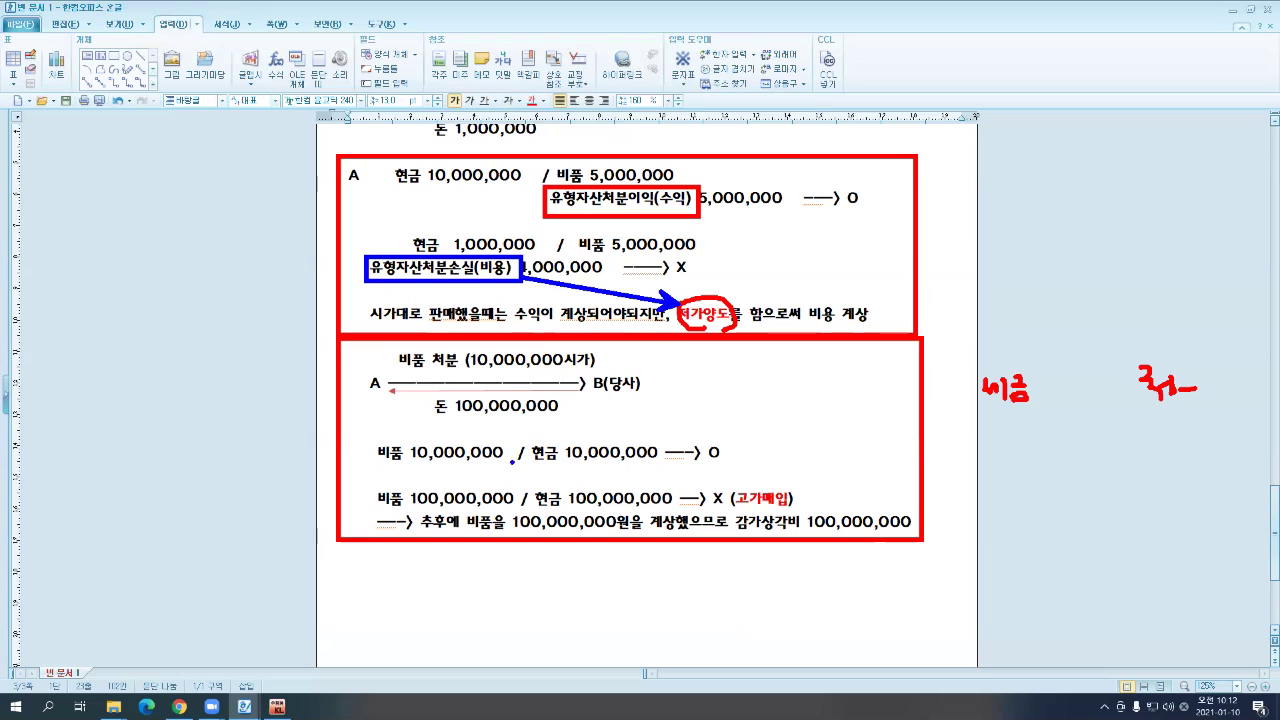
- Box 비품 10,000,000 in red and 비품 100,000,000 in blue, with a blue arrow to a circle around 고가매입 and 감가상각비
{"action": "key", "text": "r"}
{"action": "left_click_drag", "start_coordinate": [376, 431], "coordinate": [507, 462]}
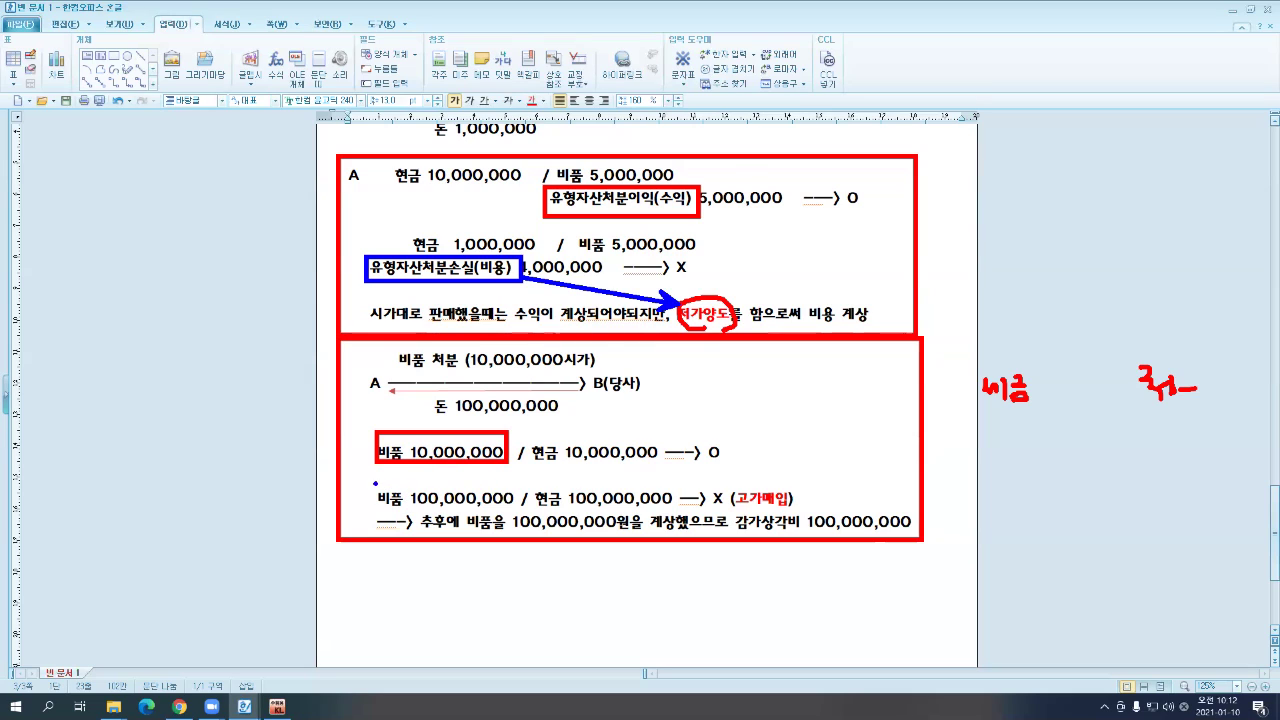
{"action": "mouse_move", "coordinate": [375, 483]}
{"action": "left_mouse_down"}
{"action": "mouse_move", "coordinate": [488, 508]}
{"action": "mouse_move", "coordinate": [727, 514]}
{"action": "mouse_move", "coordinate": [780, 478]}
{"action": "mouse_move", "coordinate": [795, 540]}
{"action": "left_mouse_up"}
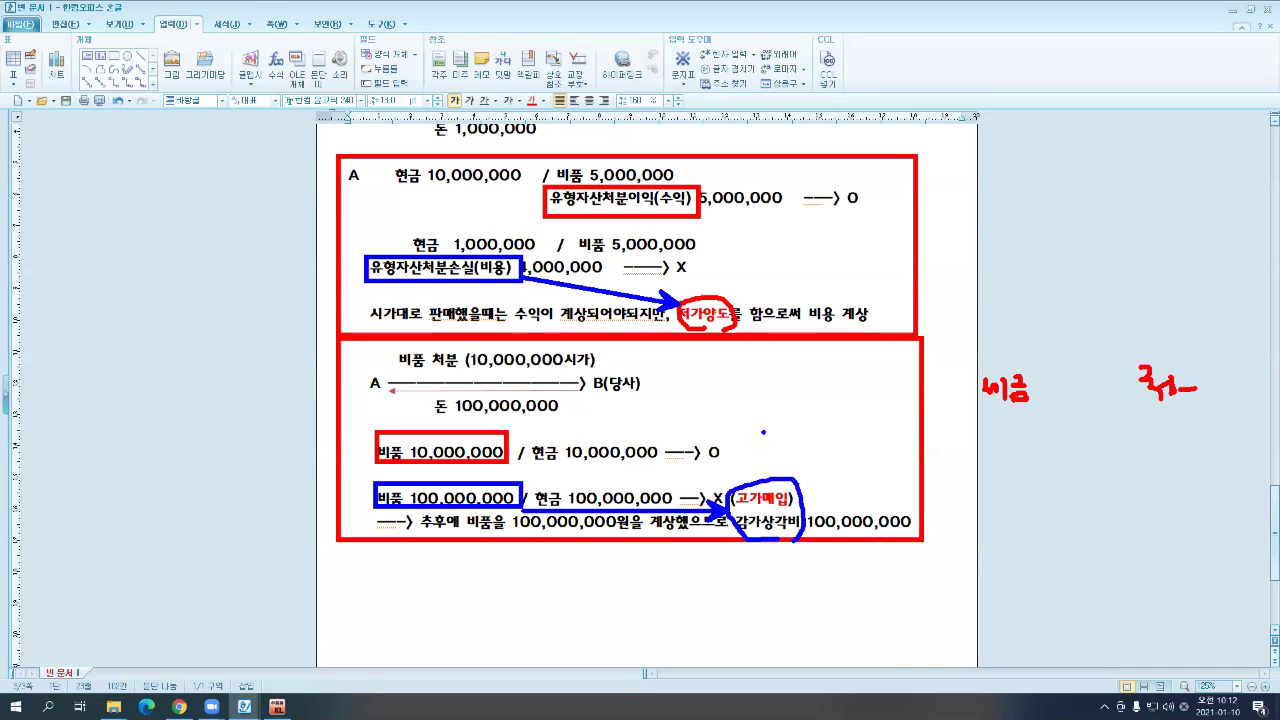